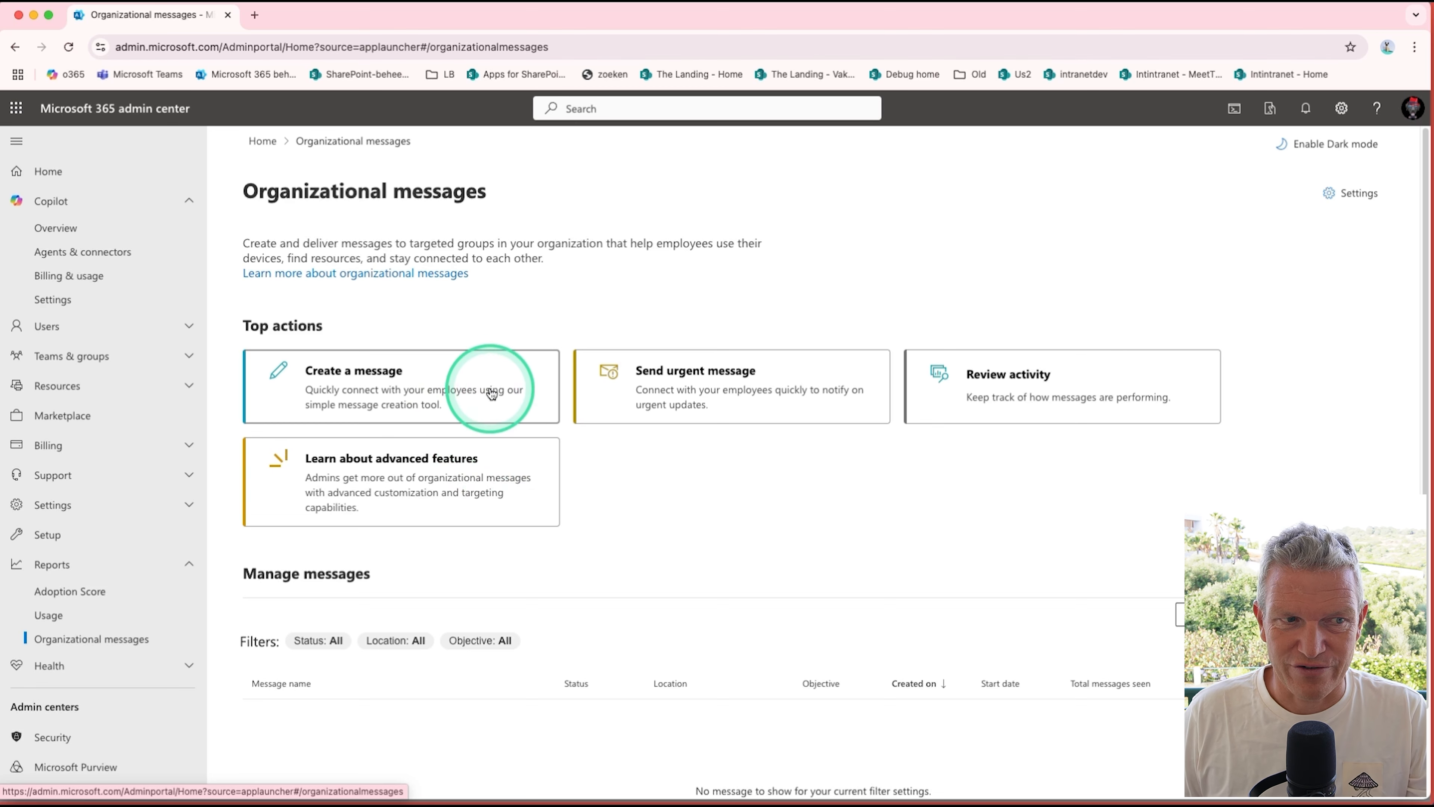
Step: Start creating a new organizational message and look through the objectives on offer, from Adoption to Other
{"action": "left_click", "coordinate": [492, 393]}
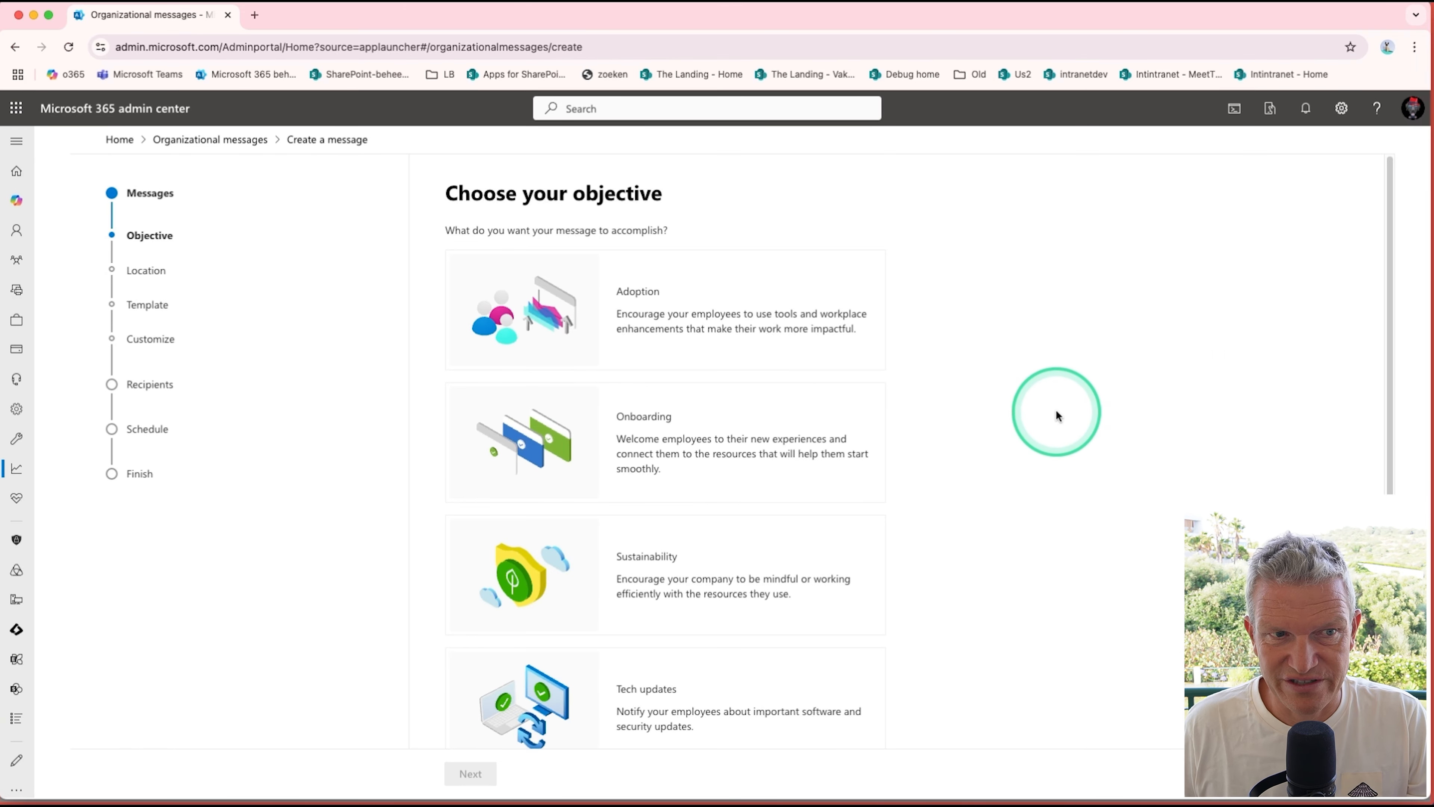
{"action": "scroll", "coordinate": [1058, 415], "scroll_direction": "down", "scroll_amount": 1}
{"action": "scroll", "coordinate": [1058, 421], "scroll_direction": "down", "scroll_amount": 2}
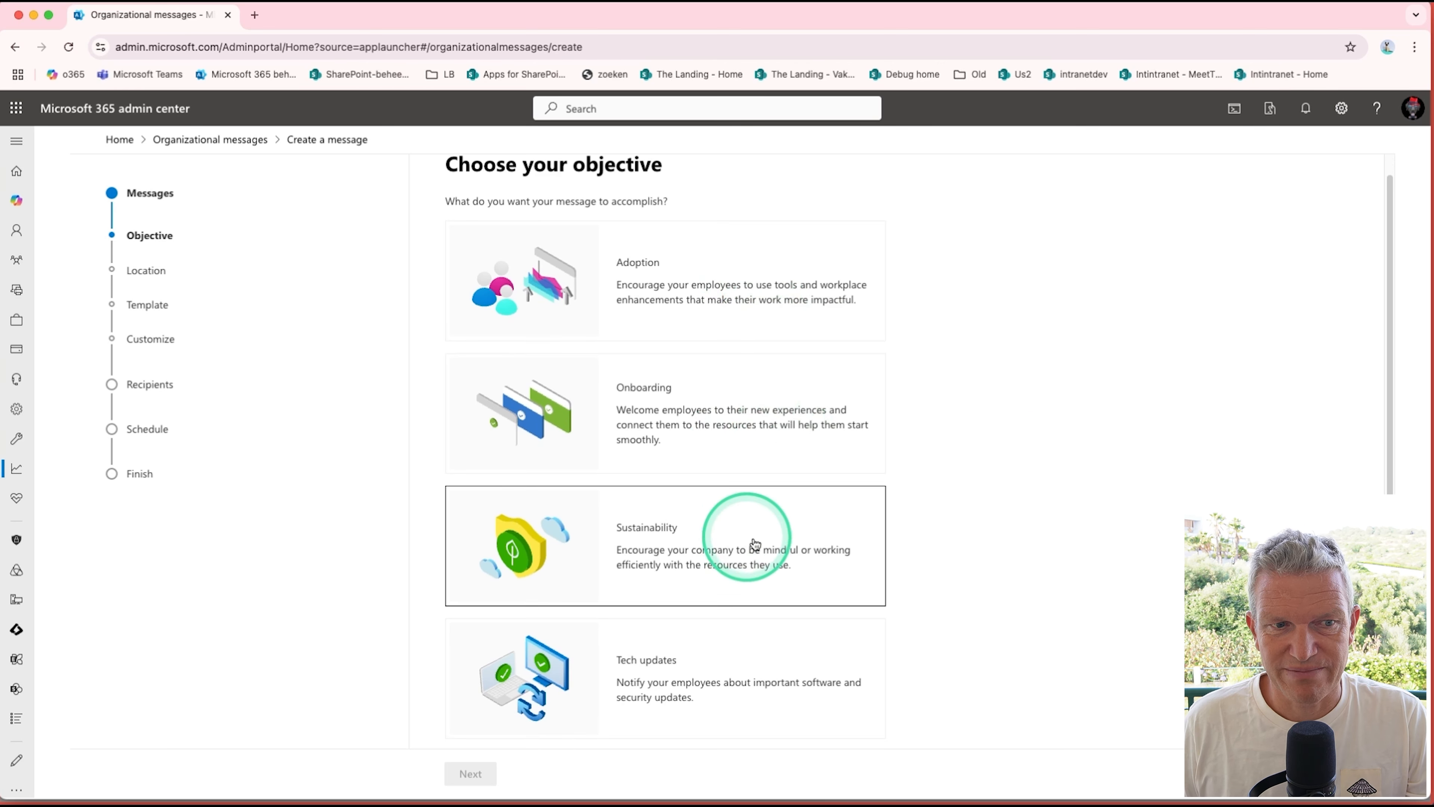
{"action": "scroll", "coordinate": [746, 545], "scroll_direction": "down", "scroll_amount": 3}
{"action": "scroll", "coordinate": [830, 541], "scroll_direction": "down", "scroll_amount": 5}
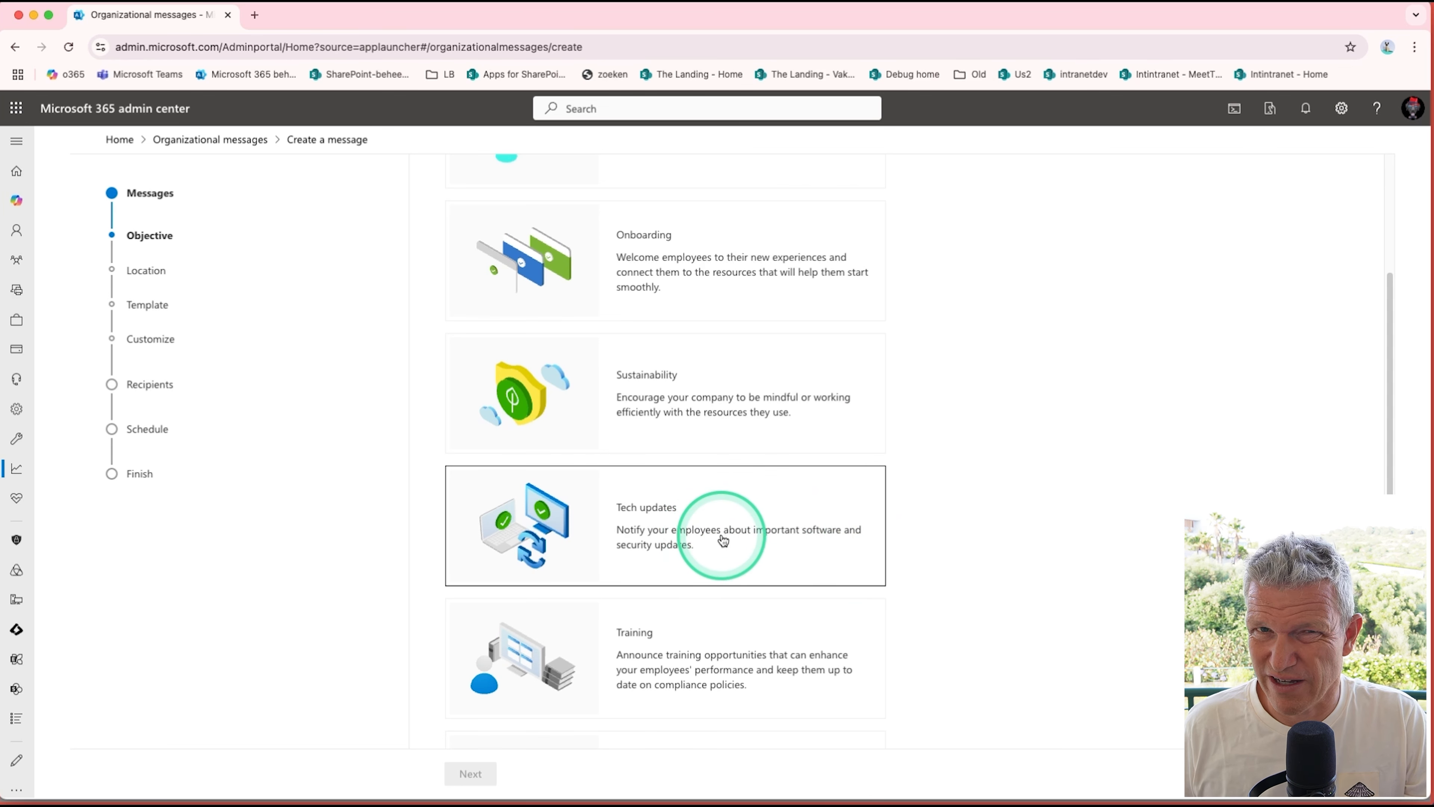
{"action": "scroll", "coordinate": [723, 541], "scroll_direction": "down", "scroll_amount": 3}
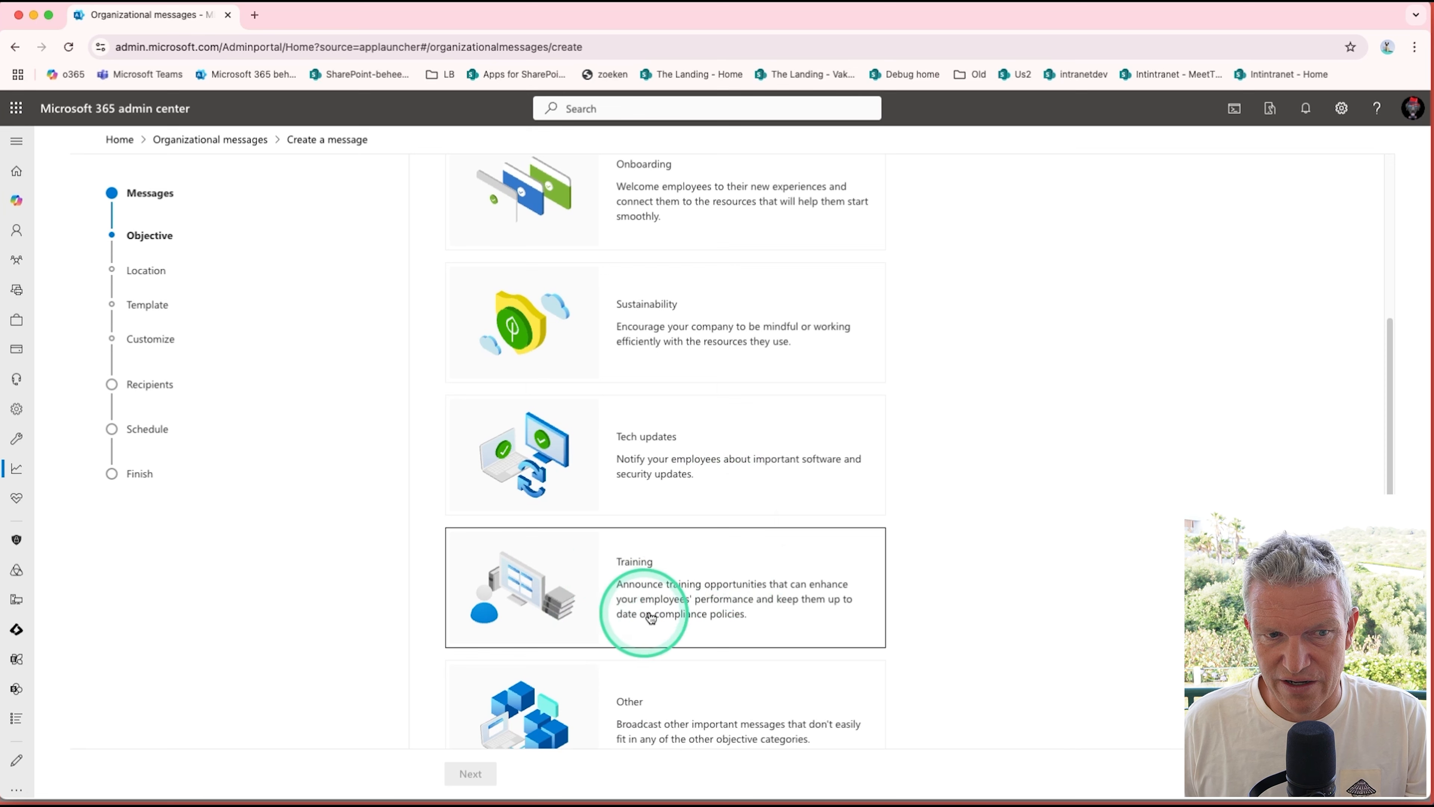
{"action": "scroll", "coordinate": [677, 620], "scroll_direction": "down", "scroll_amount": 3}
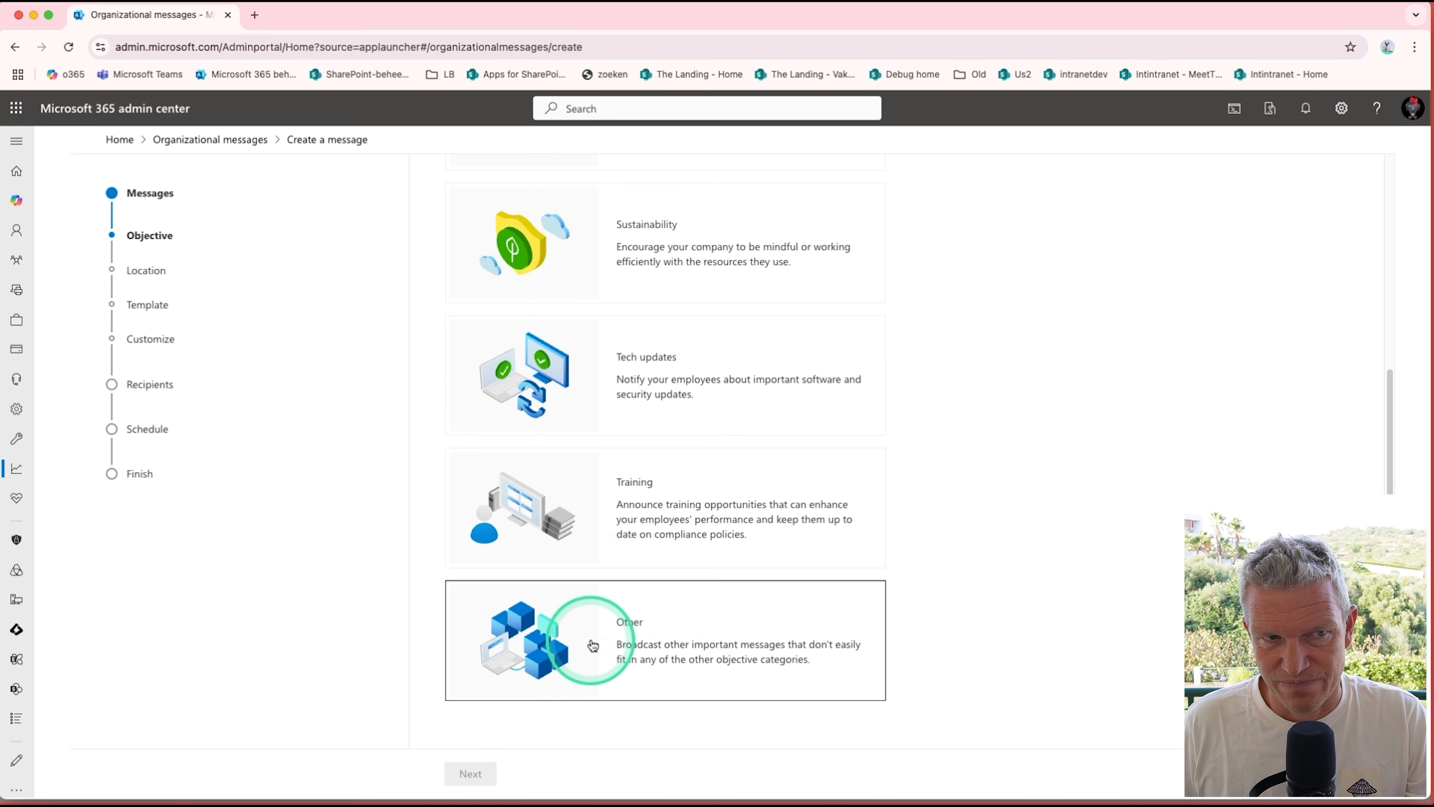
{"action": "scroll", "coordinate": [592, 641], "scroll_direction": "up", "scroll_amount": 8}
{"action": "scroll", "coordinate": [595, 642], "scroll_direction": "up", "scroll_amount": 4}
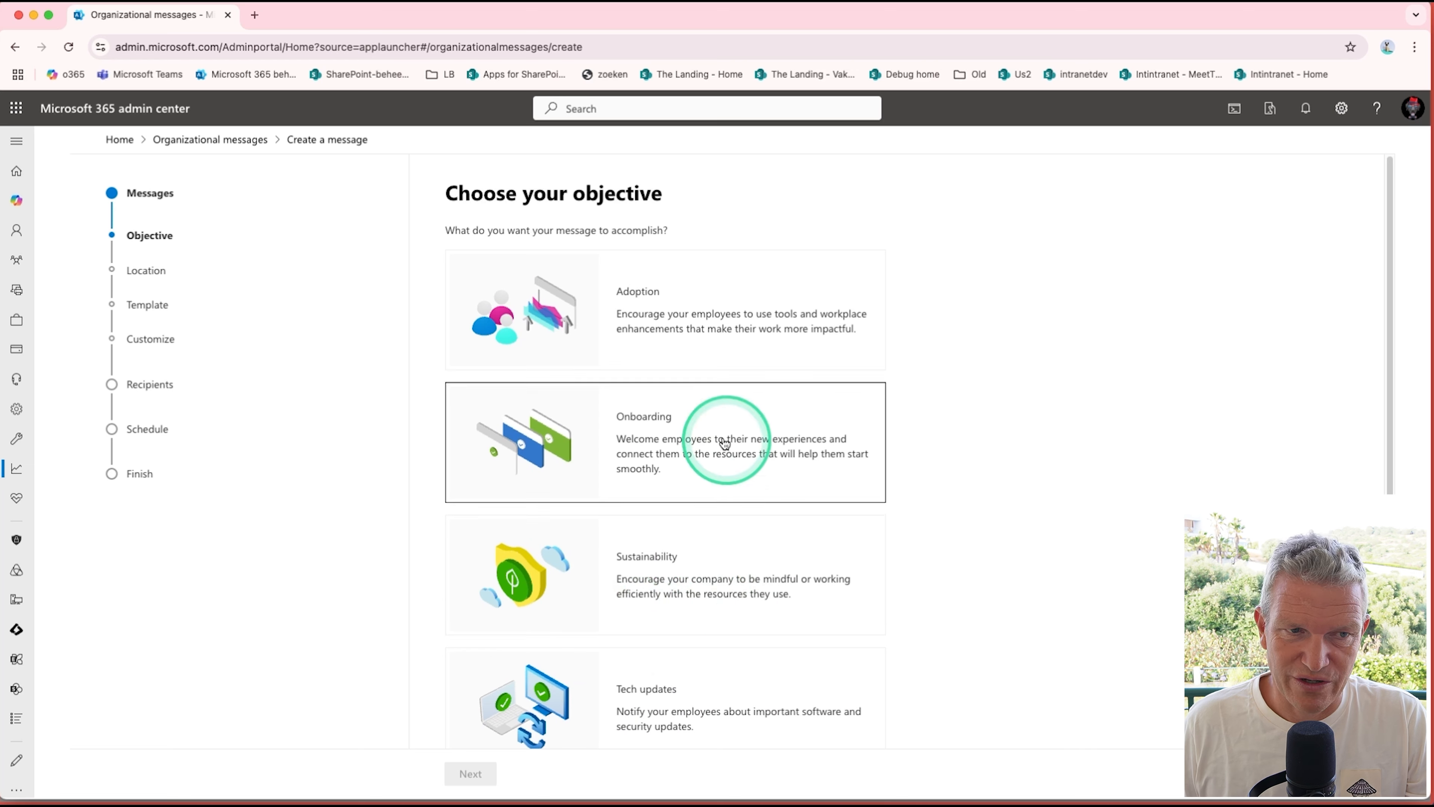
Step: Preview the display locations offered for the Adoption objective and return to the objective choice
{"action": "left_click", "coordinate": [691, 327]}
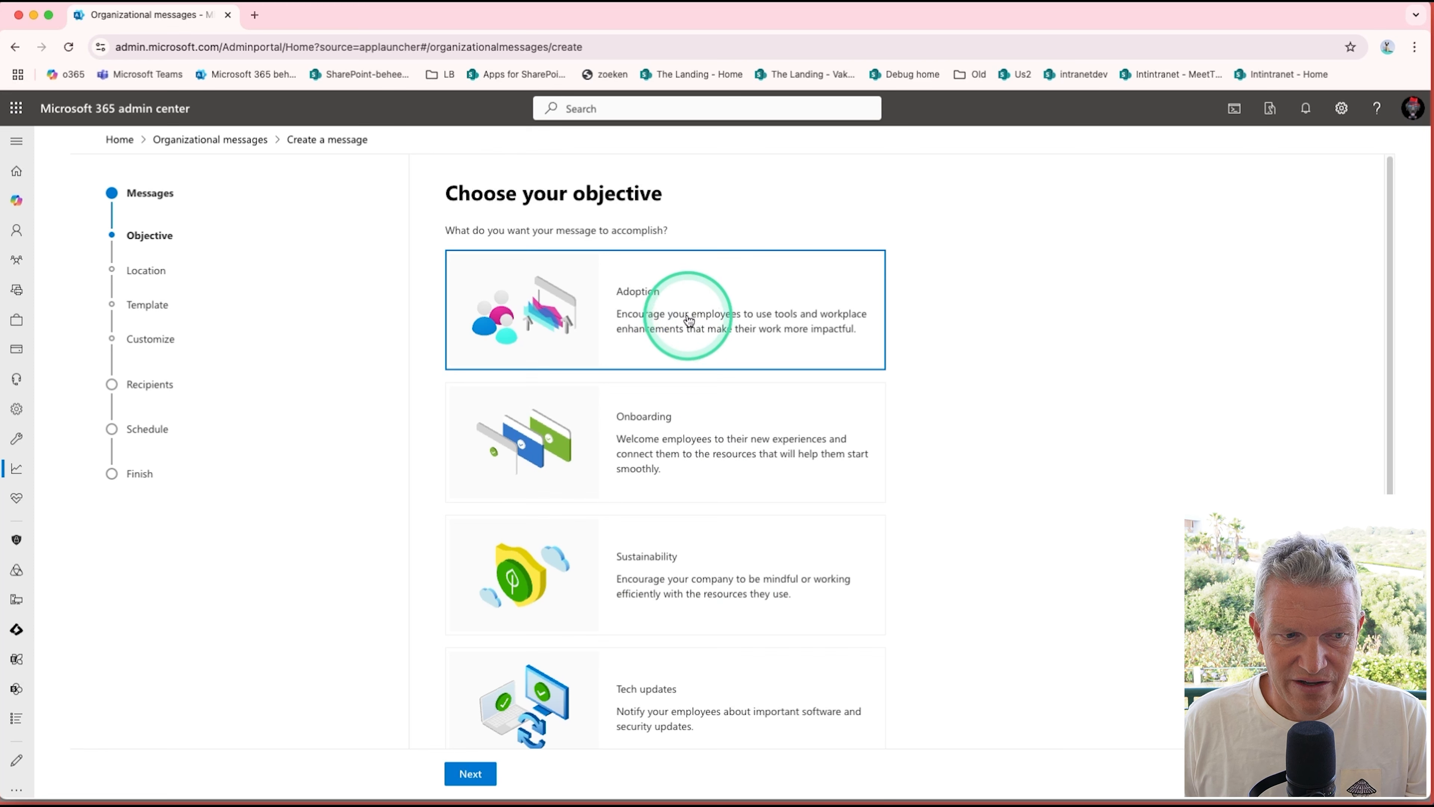
{"action": "left_click", "coordinate": [474, 773]}
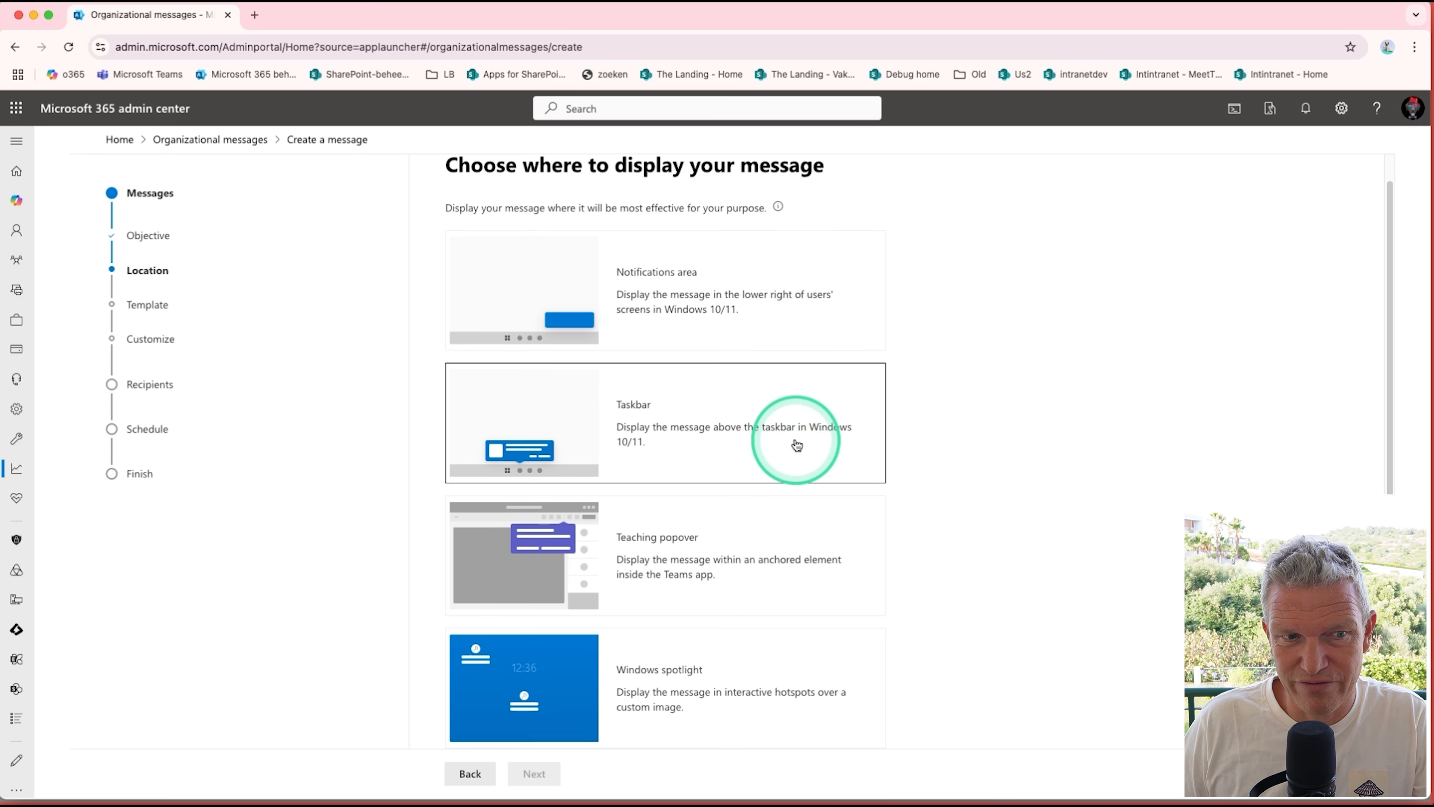
{"action": "scroll", "coordinate": [794, 442], "scroll_direction": "down", "scroll_amount": 2}
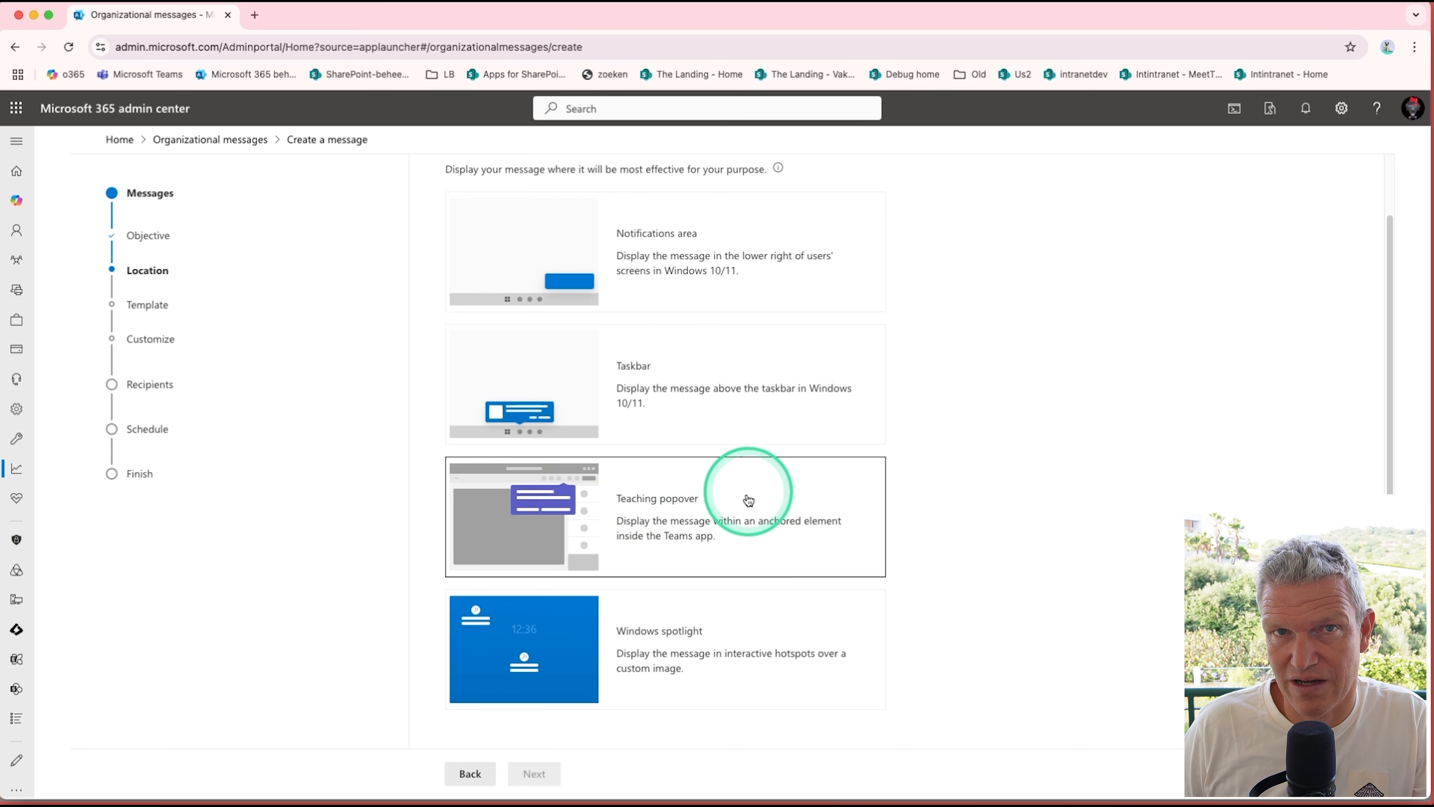
{"action": "scroll", "coordinate": [751, 519], "scroll_direction": "down", "scroll_amount": 1}
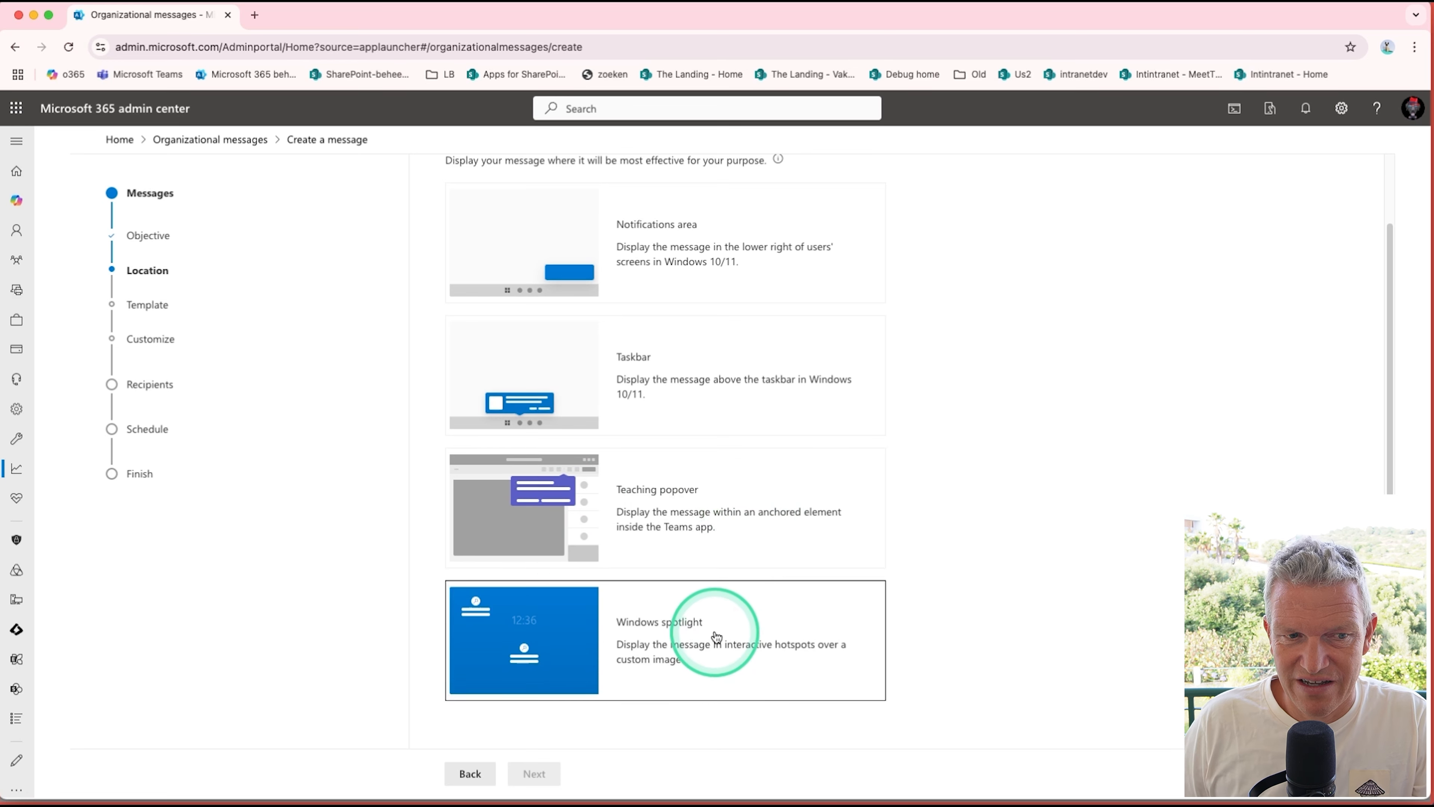
{"action": "scroll", "coordinate": [696, 614], "scroll_direction": "up", "scroll_amount": 3}
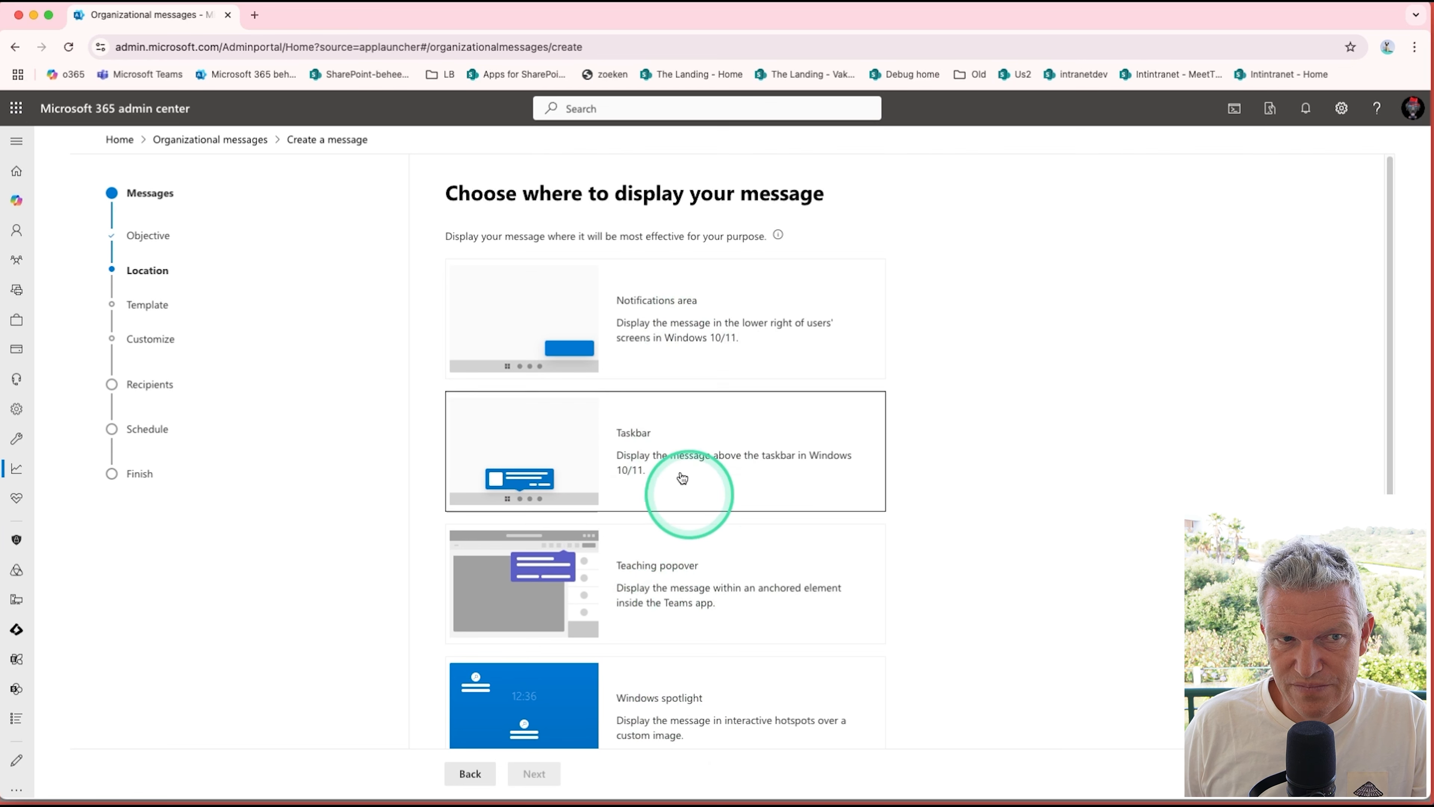
{"action": "left_click", "coordinate": [471, 772]}
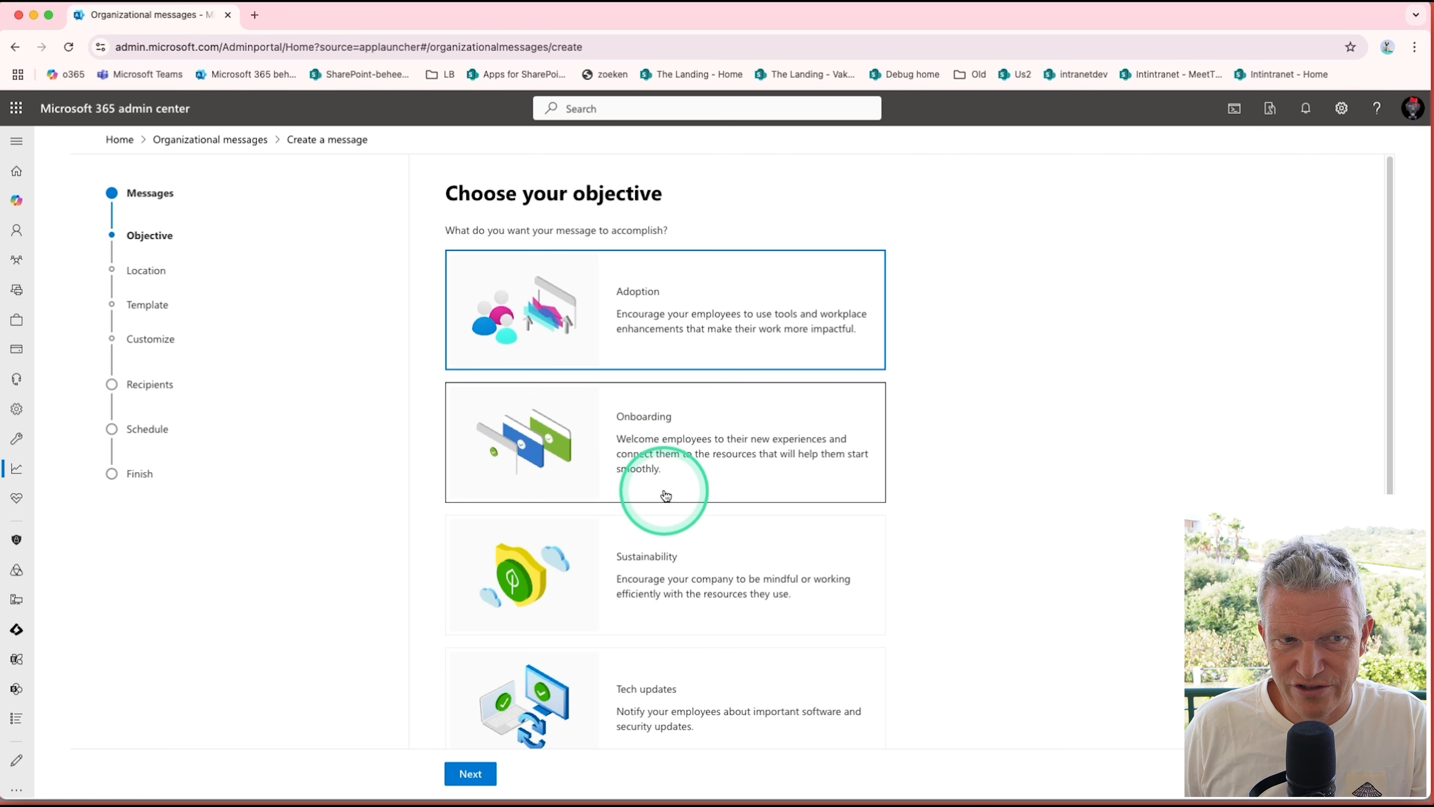
Step: Preview the display locations offered for the Onboarding objective and go back to the objectives
{"action": "left_click", "coordinate": [713, 441]}
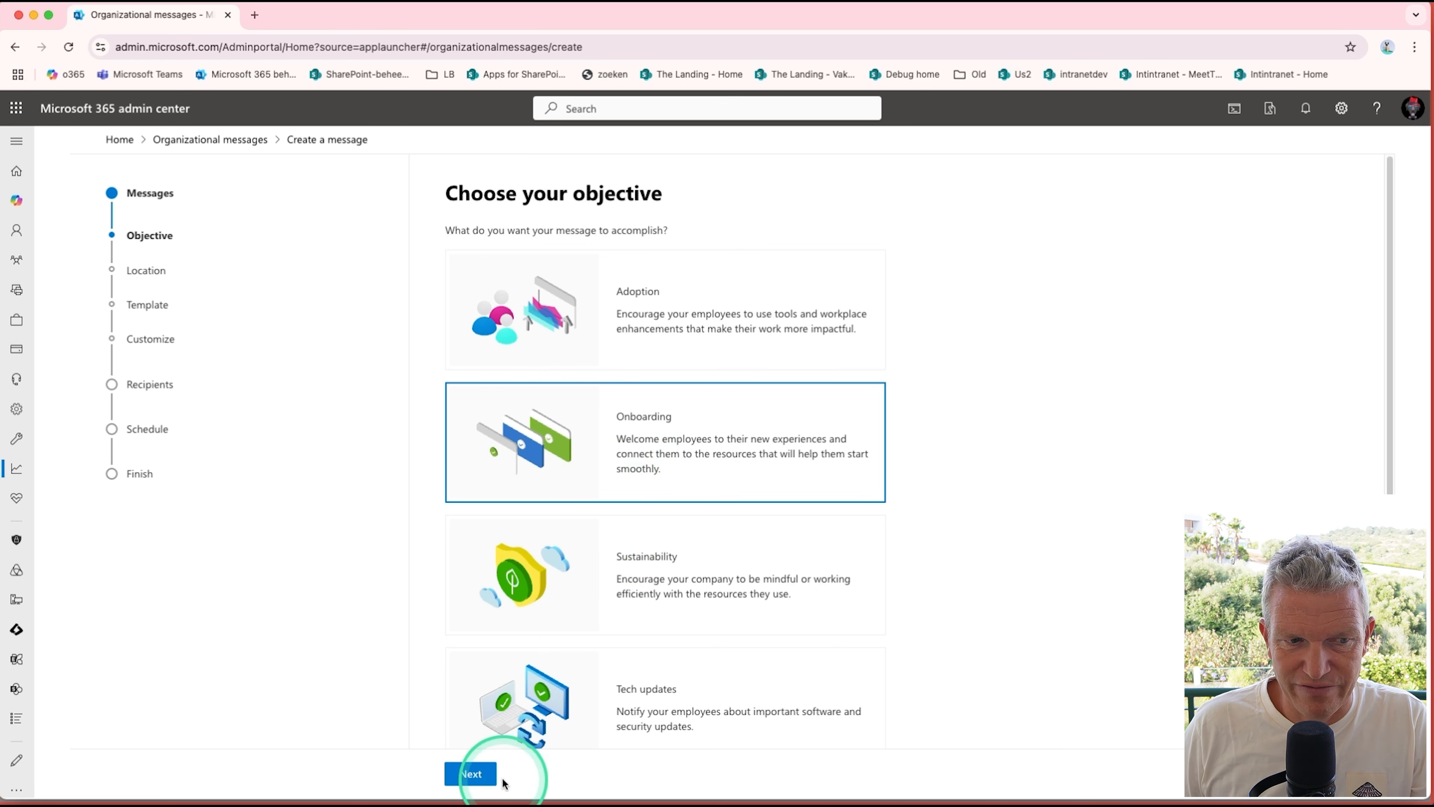
{"action": "left_click", "coordinate": [480, 777]}
{"action": "scroll", "coordinate": [899, 617], "scroll_direction": "down", "scroll_amount": 2}
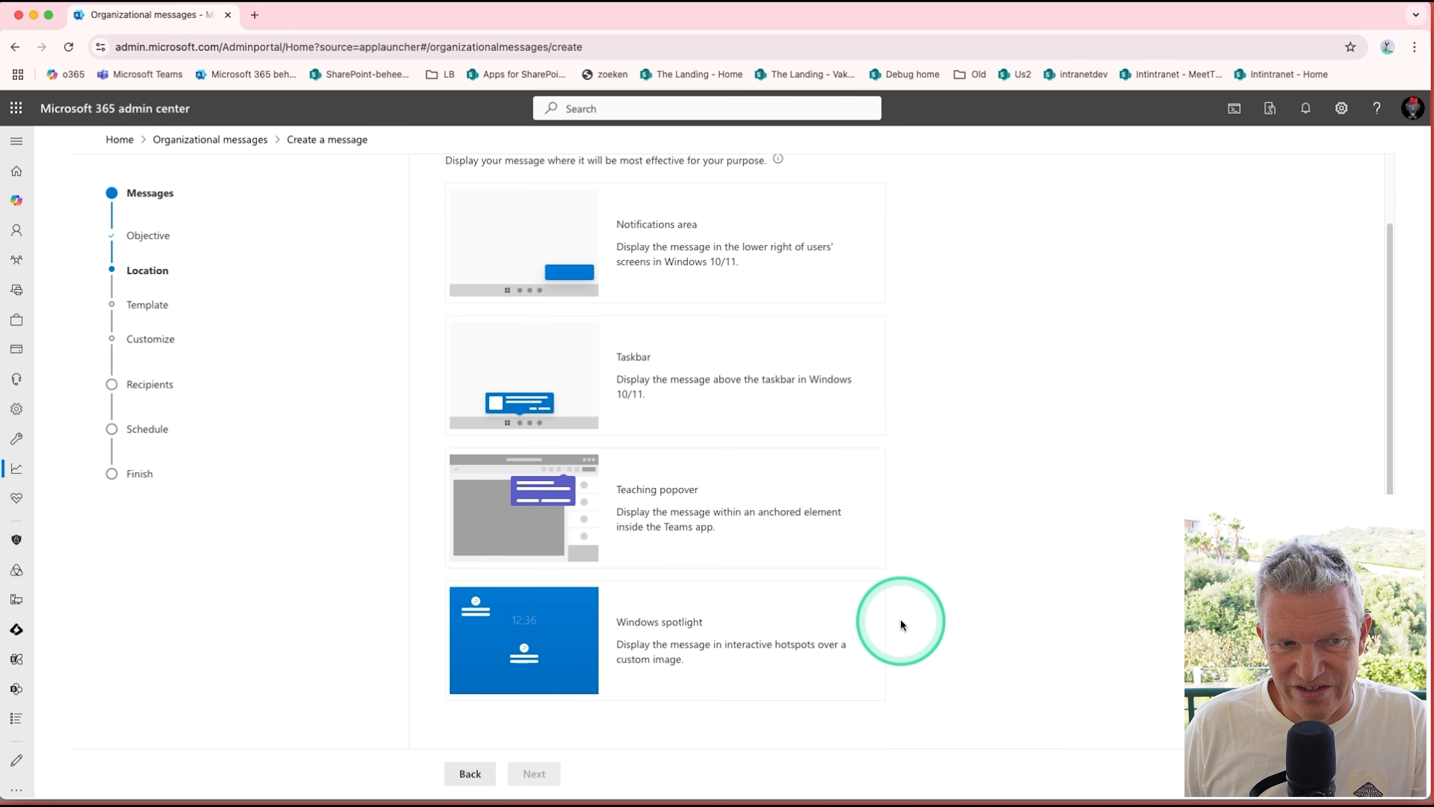
{"action": "left_click", "coordinate": [468, 773]}
Step: Preview the display locations offered for the Sustainability objective and go back to the objectives
{"action": "scroll", "coordinate": [800, 559], "scroll_direction": "down", "scroll_amount": 2}
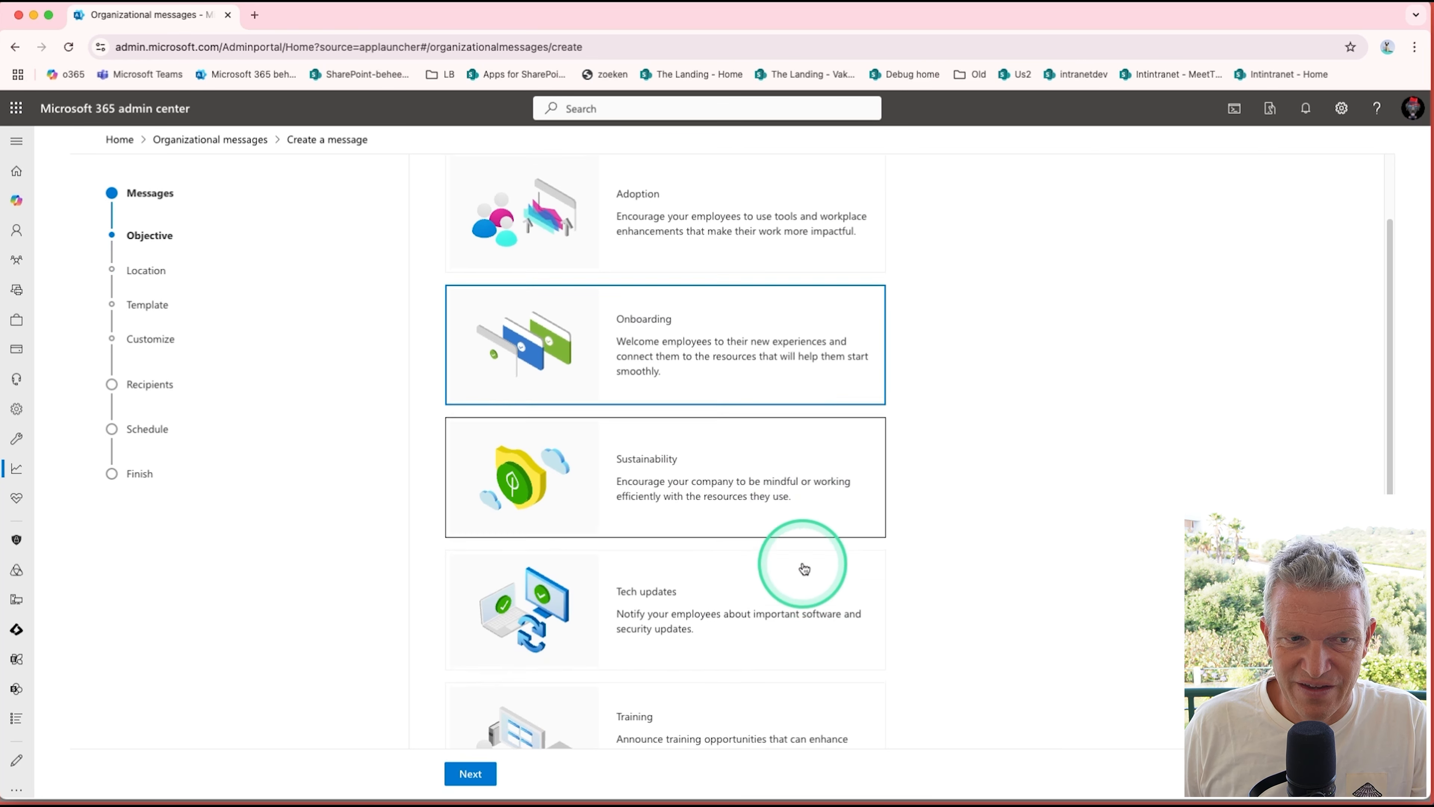
{"action": "scroll", "coordinate": [780, 568], "scroll_direction": "down", "scroll_amount": 1}
{"action": "left_click", "coordinate": [730, 459]}
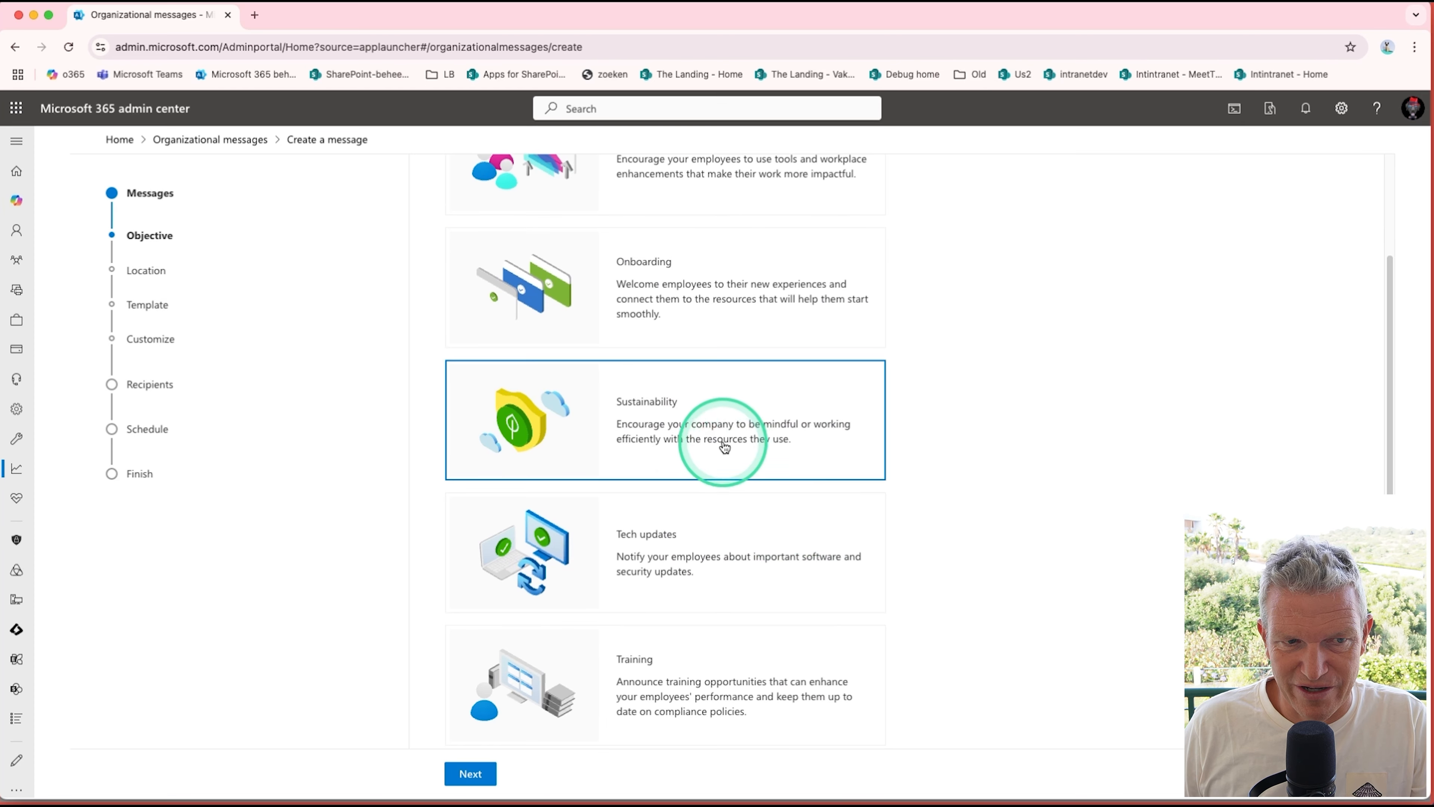
{"action": "left_click", "coordinate": [471, 773]}
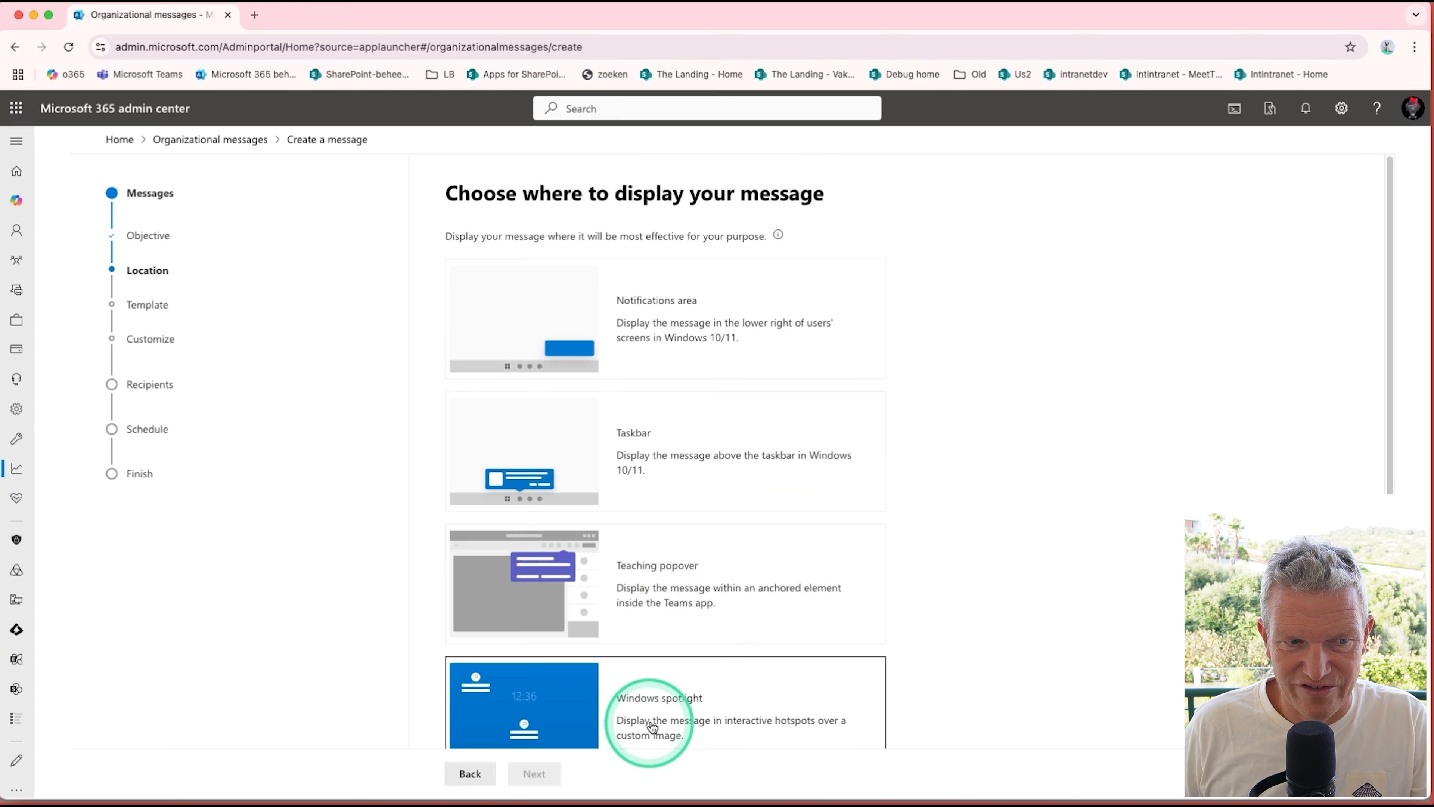
{"action": "scroll", "coordinate": [602, 672], "scroll_direction": "down", "scroll_amount": 2}
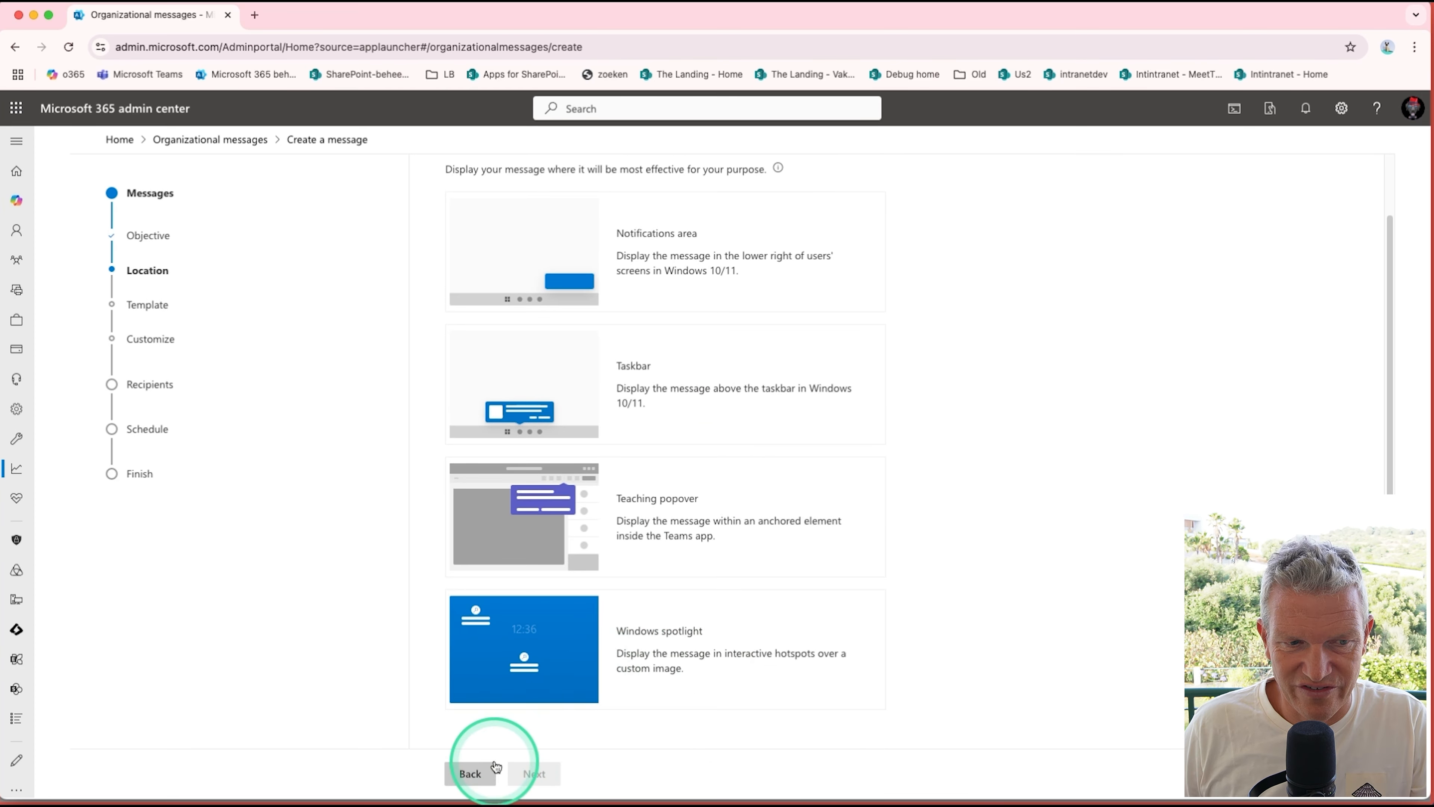
{"action": "left_click", "coordinate": [474, 771]}
Step: Preview the display locations offered for the Other objective and go back to the objectives
{"action": "scroll", "coordinate": [746, 582], "scroll_direction": "down", "scroll_amount": 5}
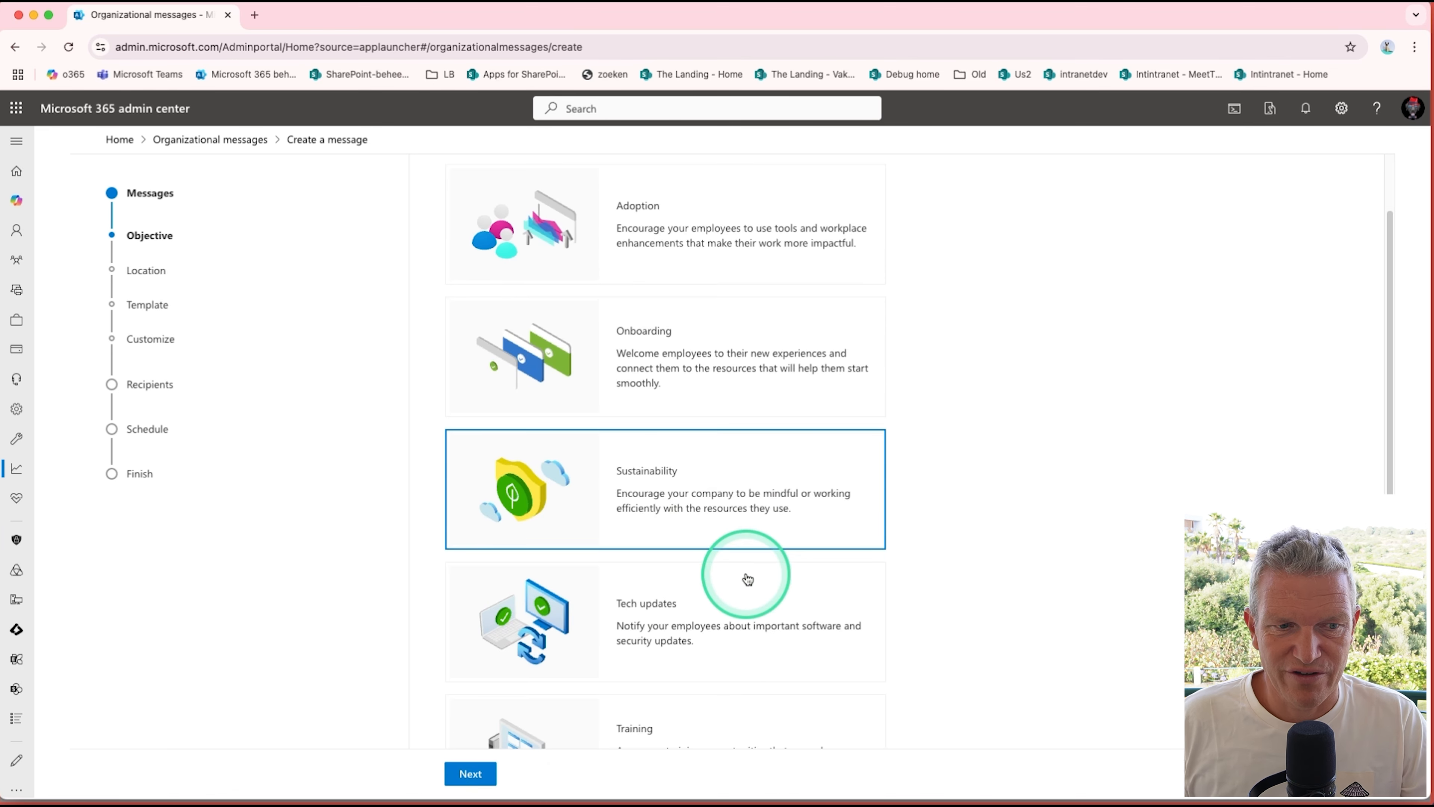
{"action": "left_click", "coordinate": [649, 688]}
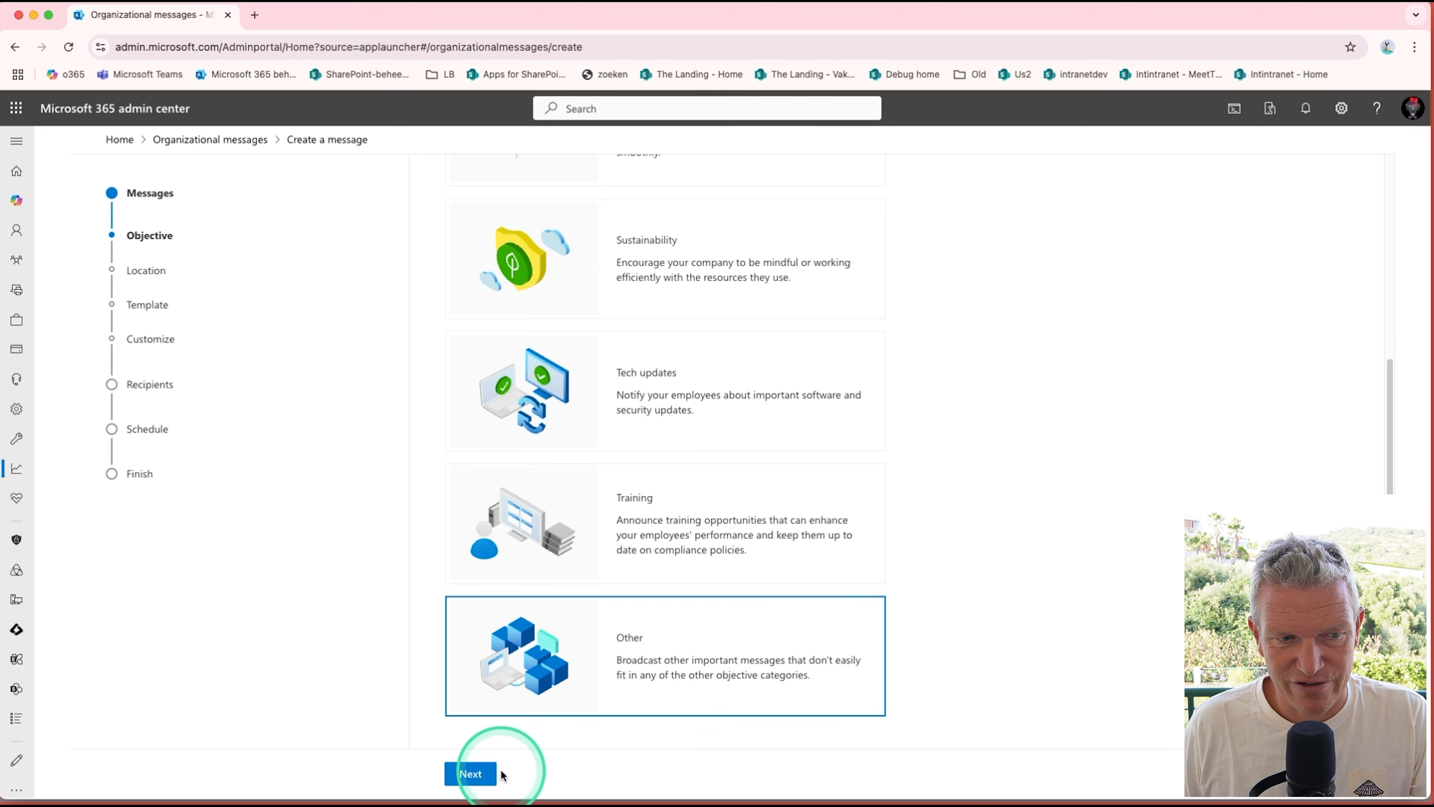
{"action": "left_click", "coordinate": [489, 774]}
{"action": "scroll", "coordinate": [854, 613], "scroll_direction": "down", "scroll_amount": 2}
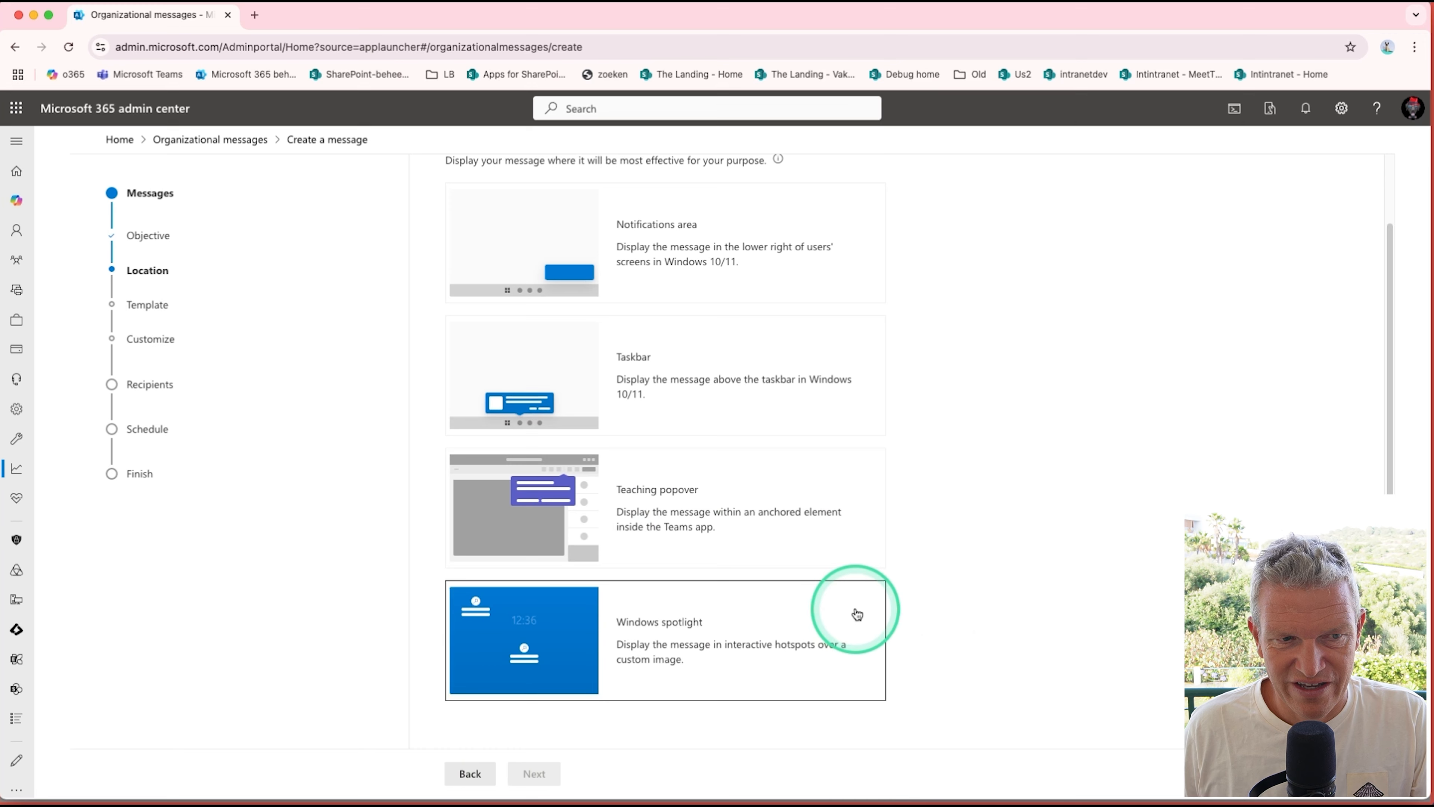
{"action": "scroll", "coordinate": [857, 613], "scroll_direction": "up", "scroll_amount": 2}
{"action": "left_click", "coordinate": [469, 772]}
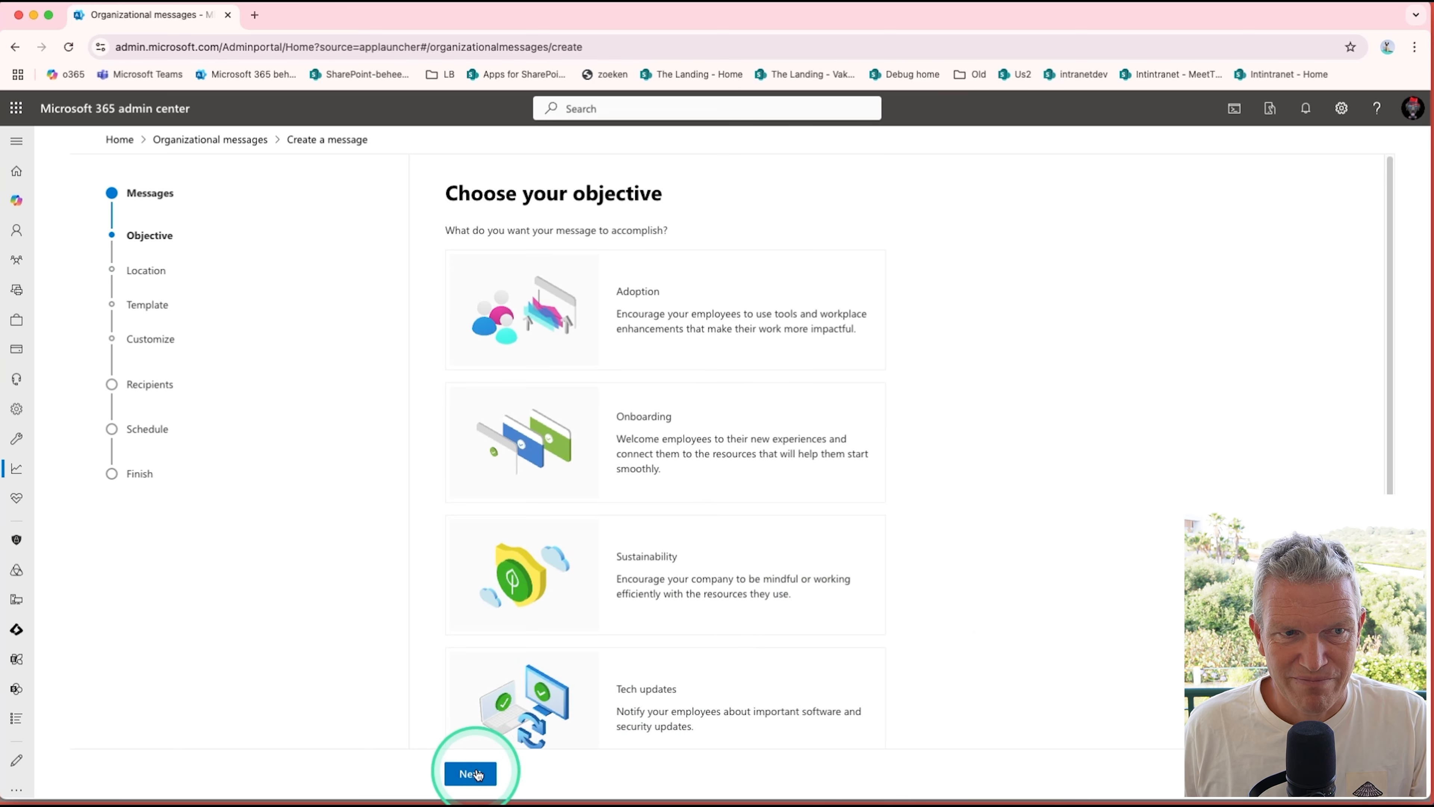
Step: Set the message objective to Adoption and its display location to the Notifications area
{"action": "left_click", "coordinate": [685, 333]}
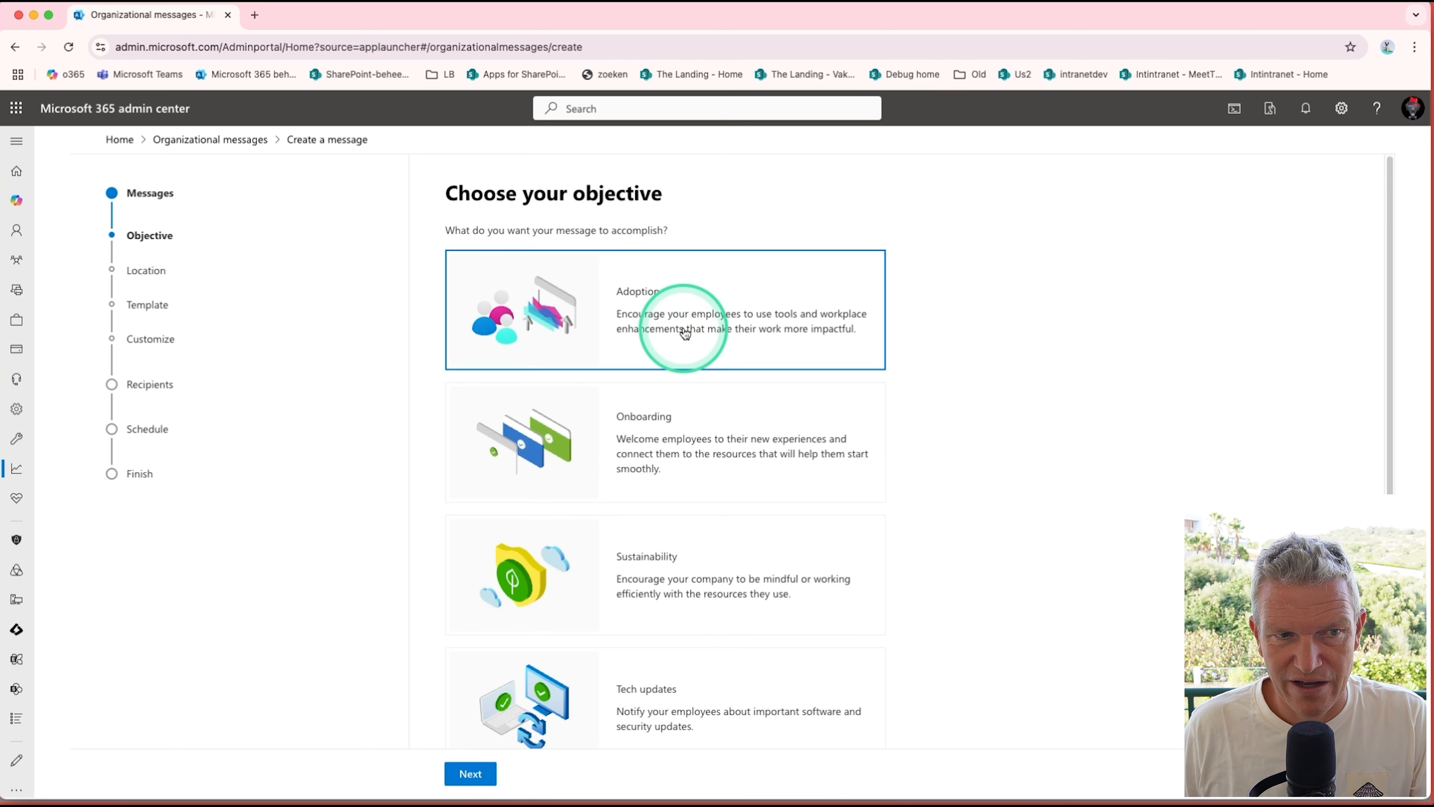
{"action": "left_click", "coordinate": [491, 773]}
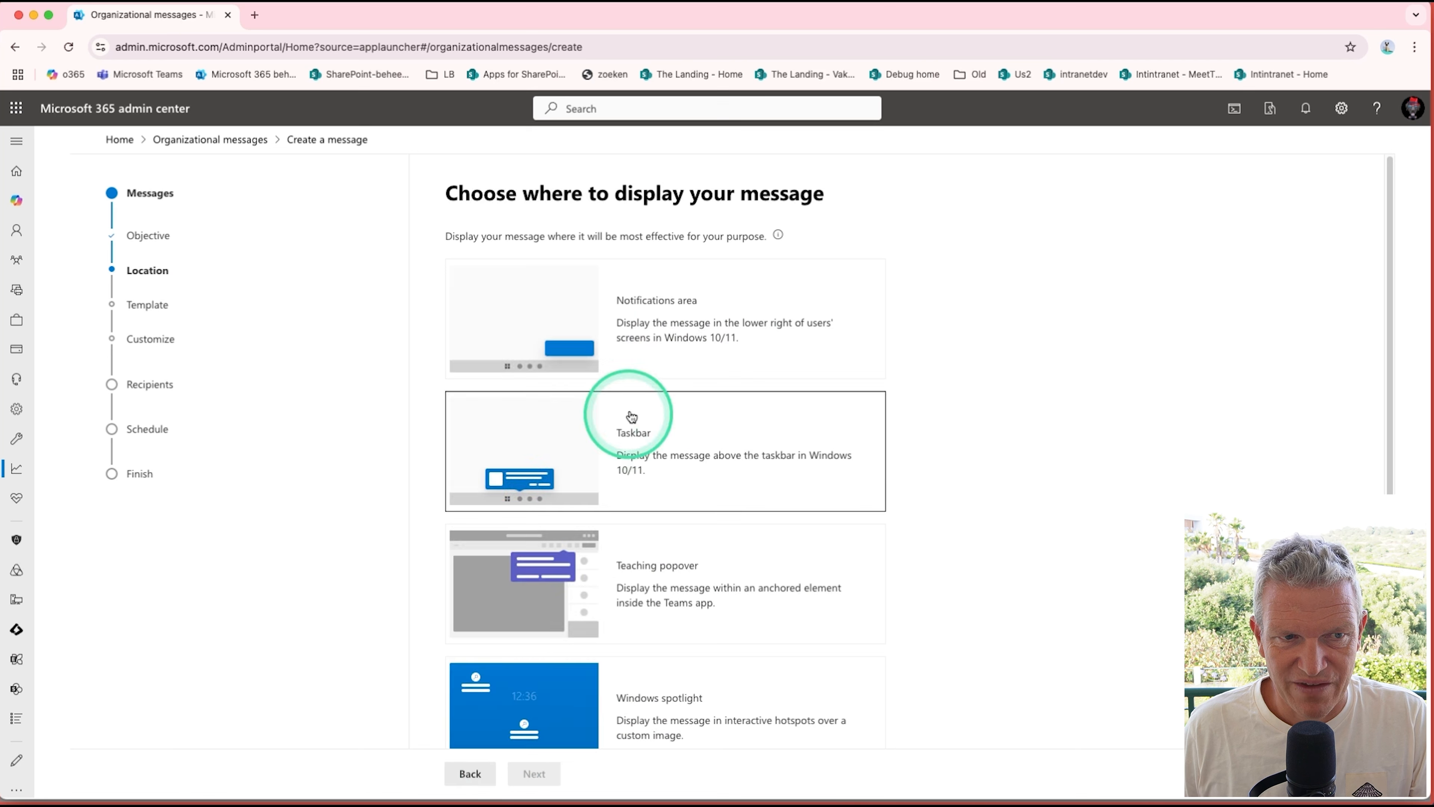
{"action": "left_click", "coordinate": [703, 332]}
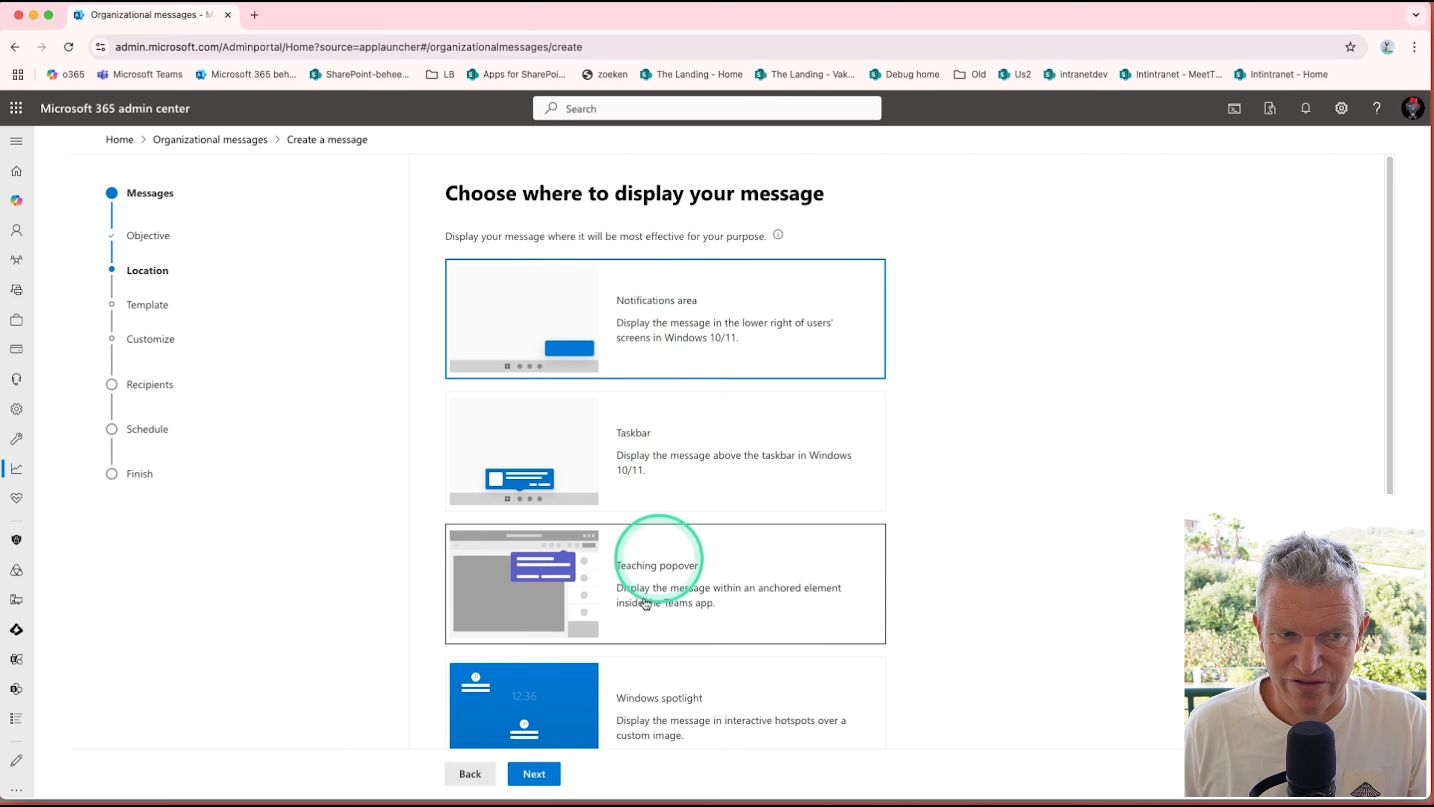
{"action": "left_click", "coordinate": [545, 779]}
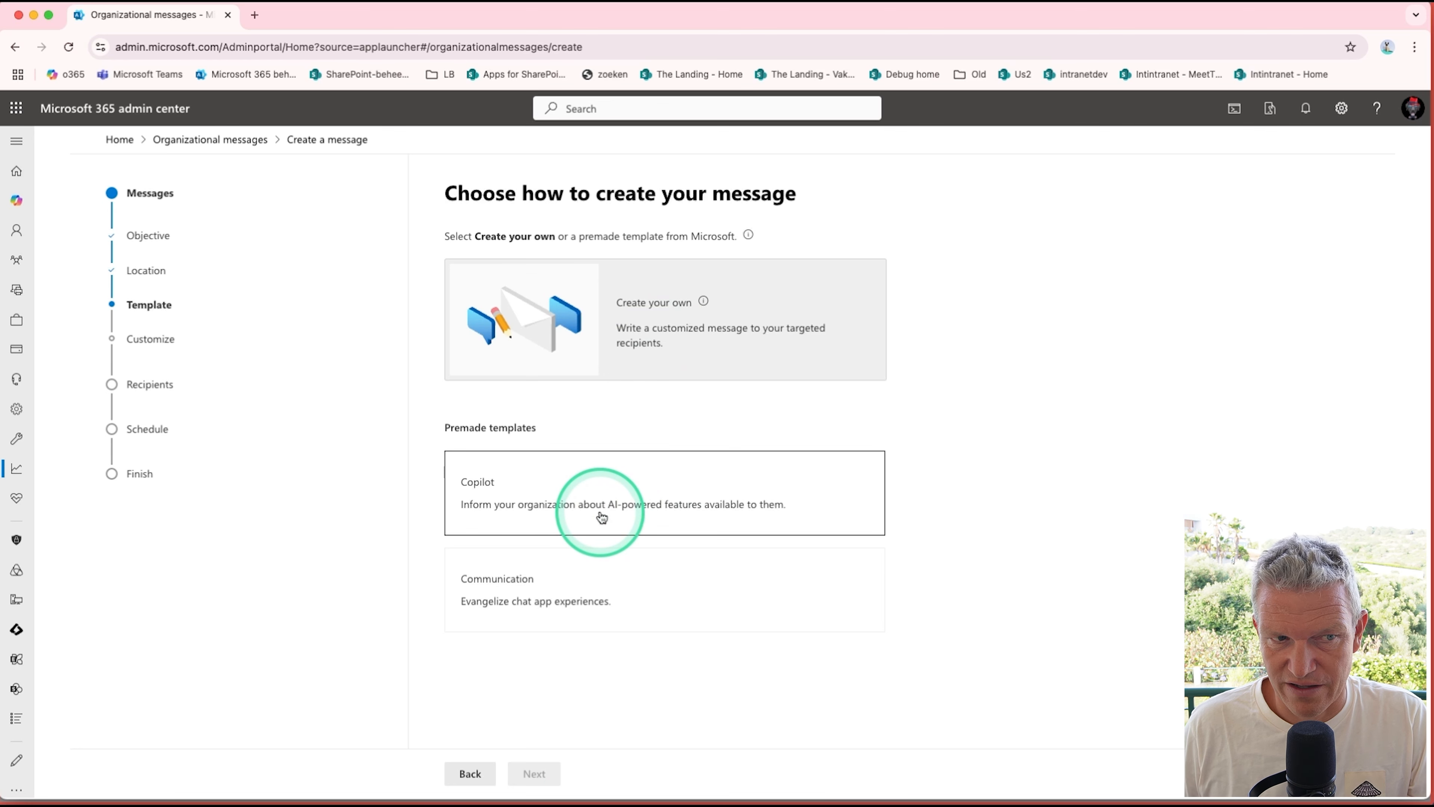
Step: Use the premade Copilot template with the predefined content "Try Copilot today – Boost productivity with AI assistance."
{"action": "left_click", "coordinate": [582, 495]}
{"action": "left_click", "coordinate": [535, 772]}
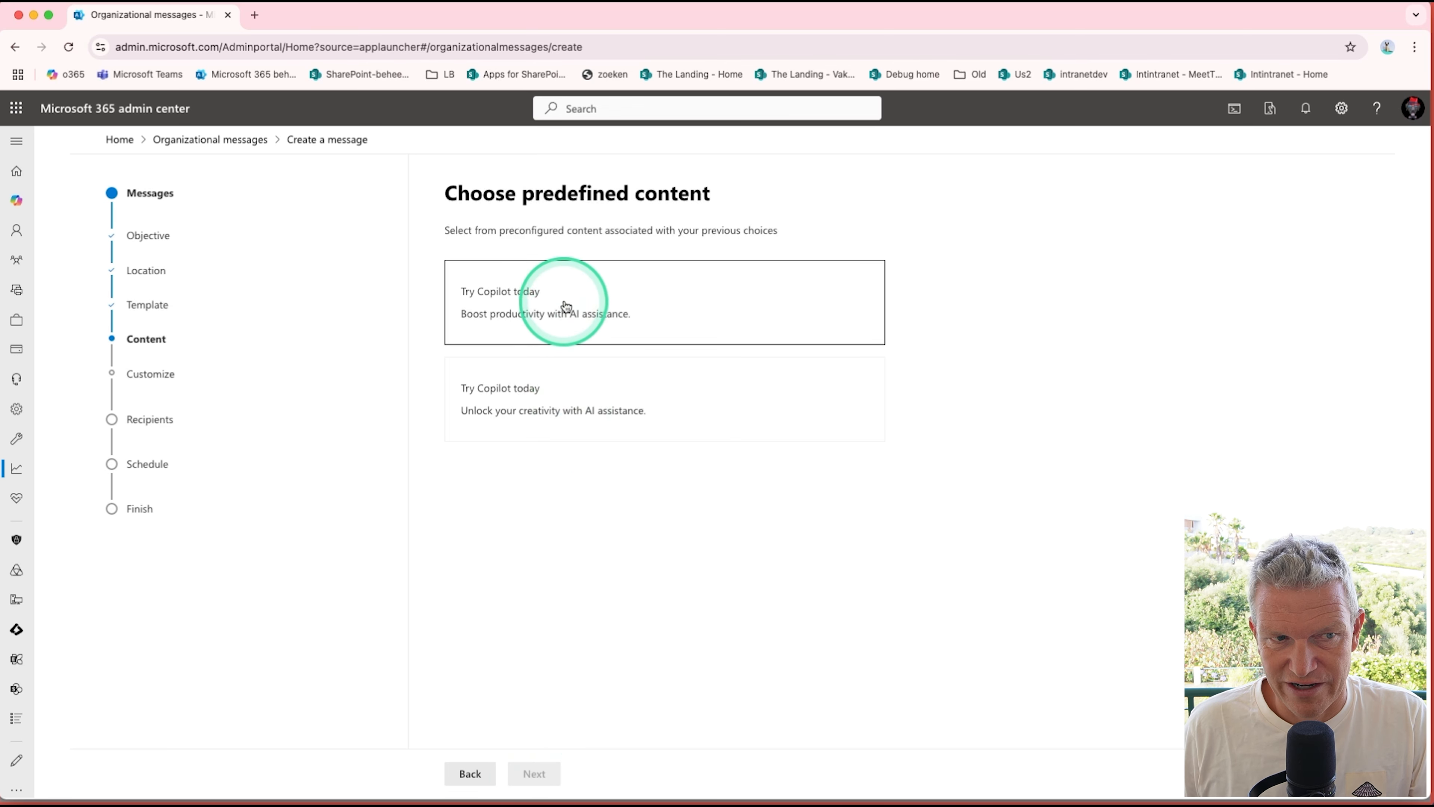
{"action": "left_click", "coordinate": [566, 306]}
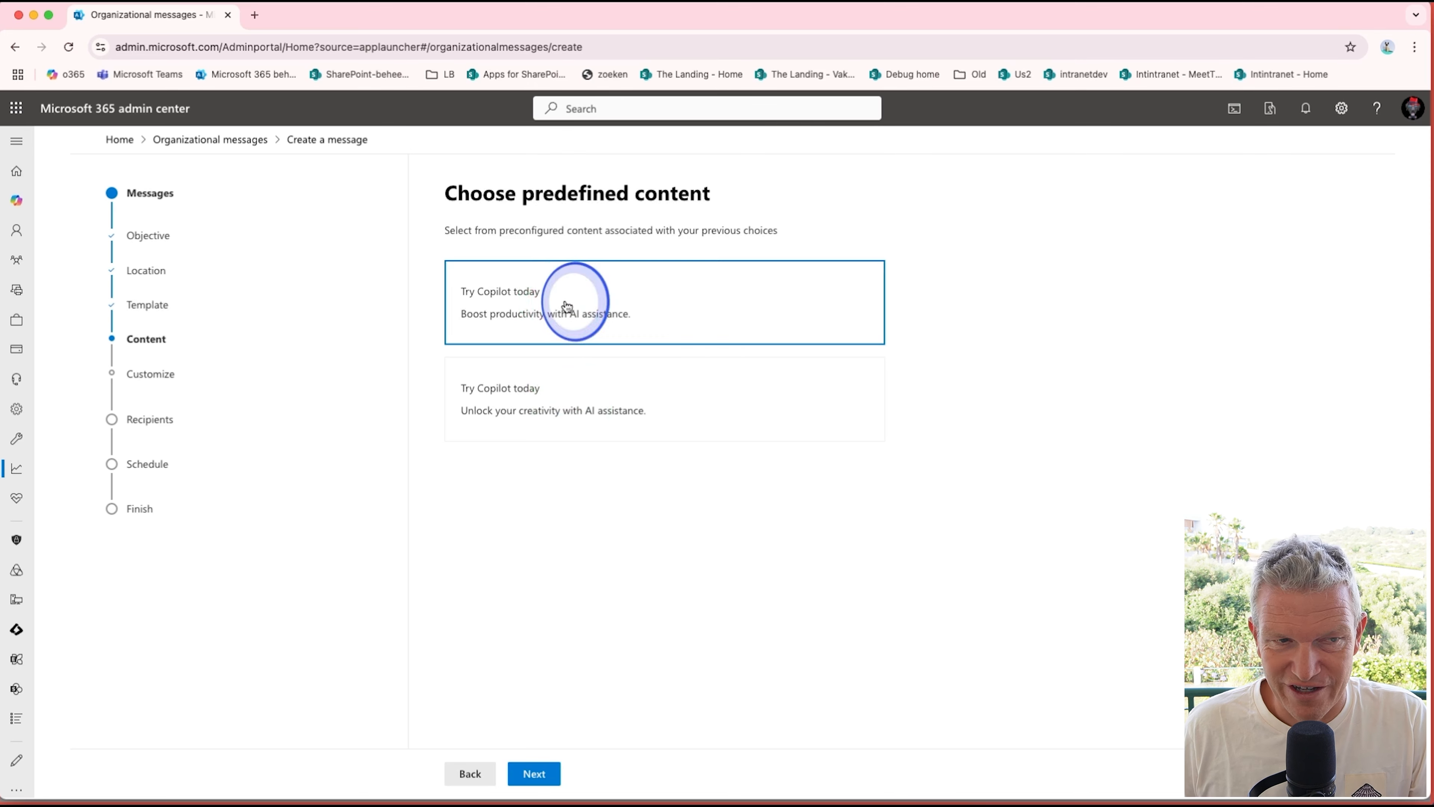
{"action": "left_click", "coordinate": [534, 774]}
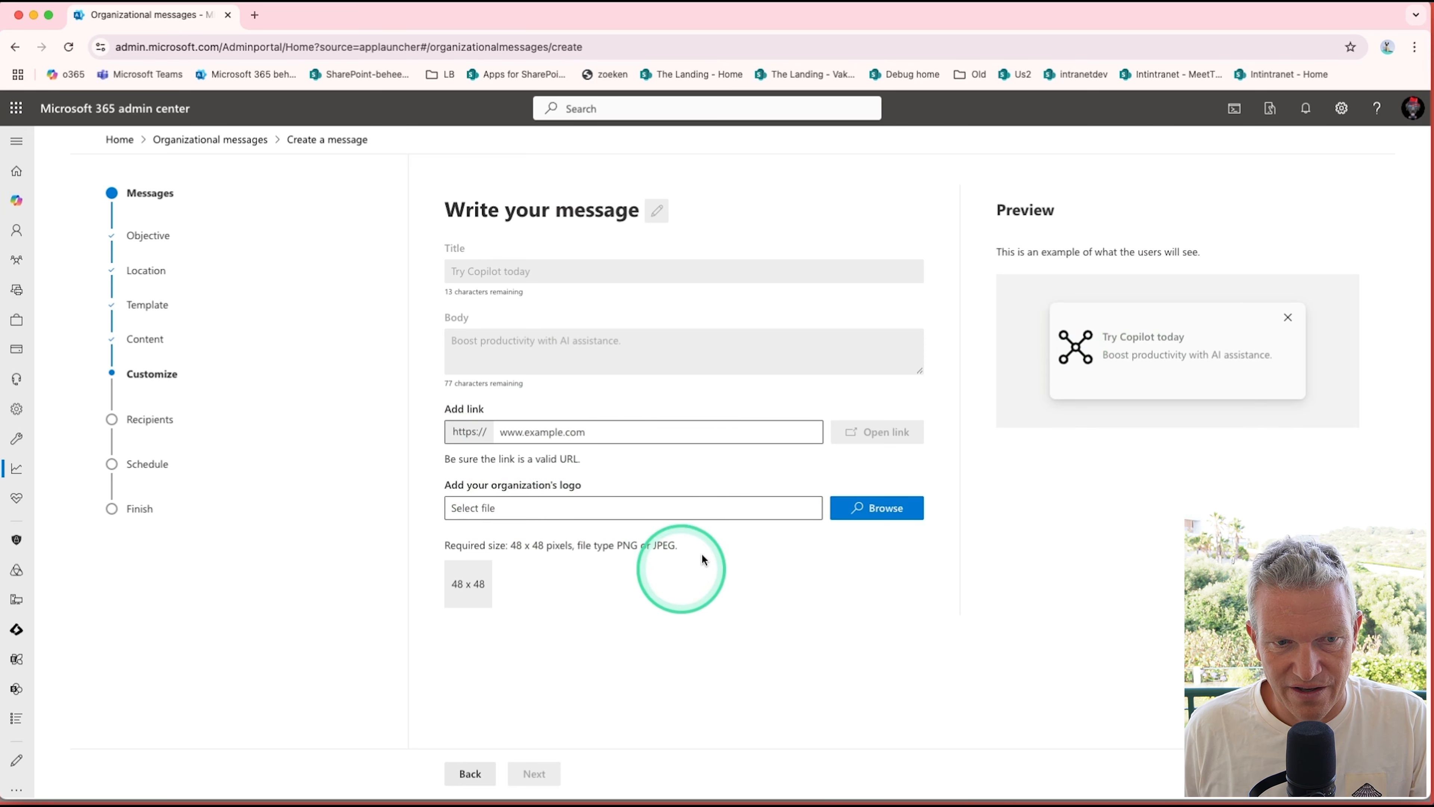
Step: Add the link kbworks.eu to the message
{"action": "left_click", "coordinate": [671, 426]}
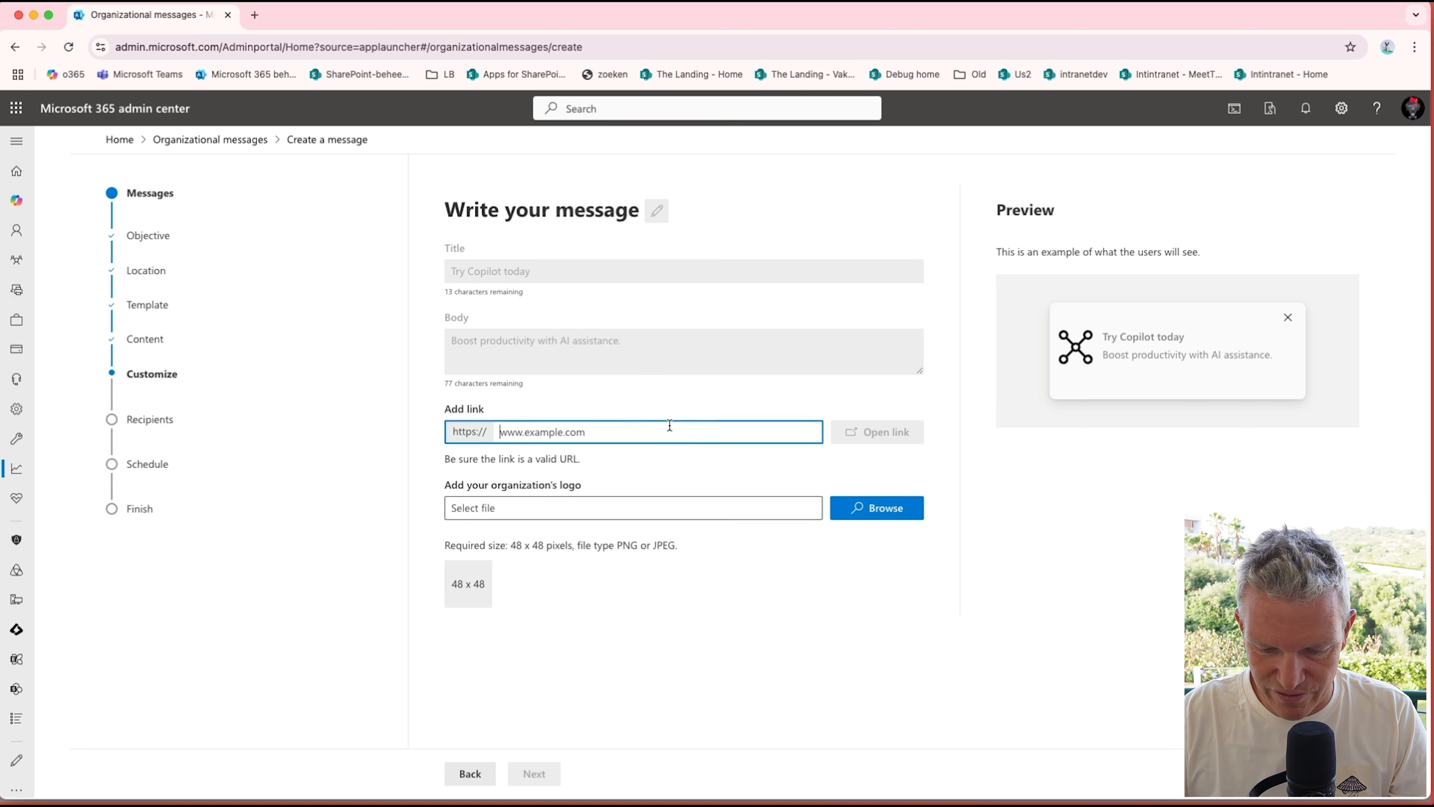
{"action": "type", "text": "kbworks.eu"}
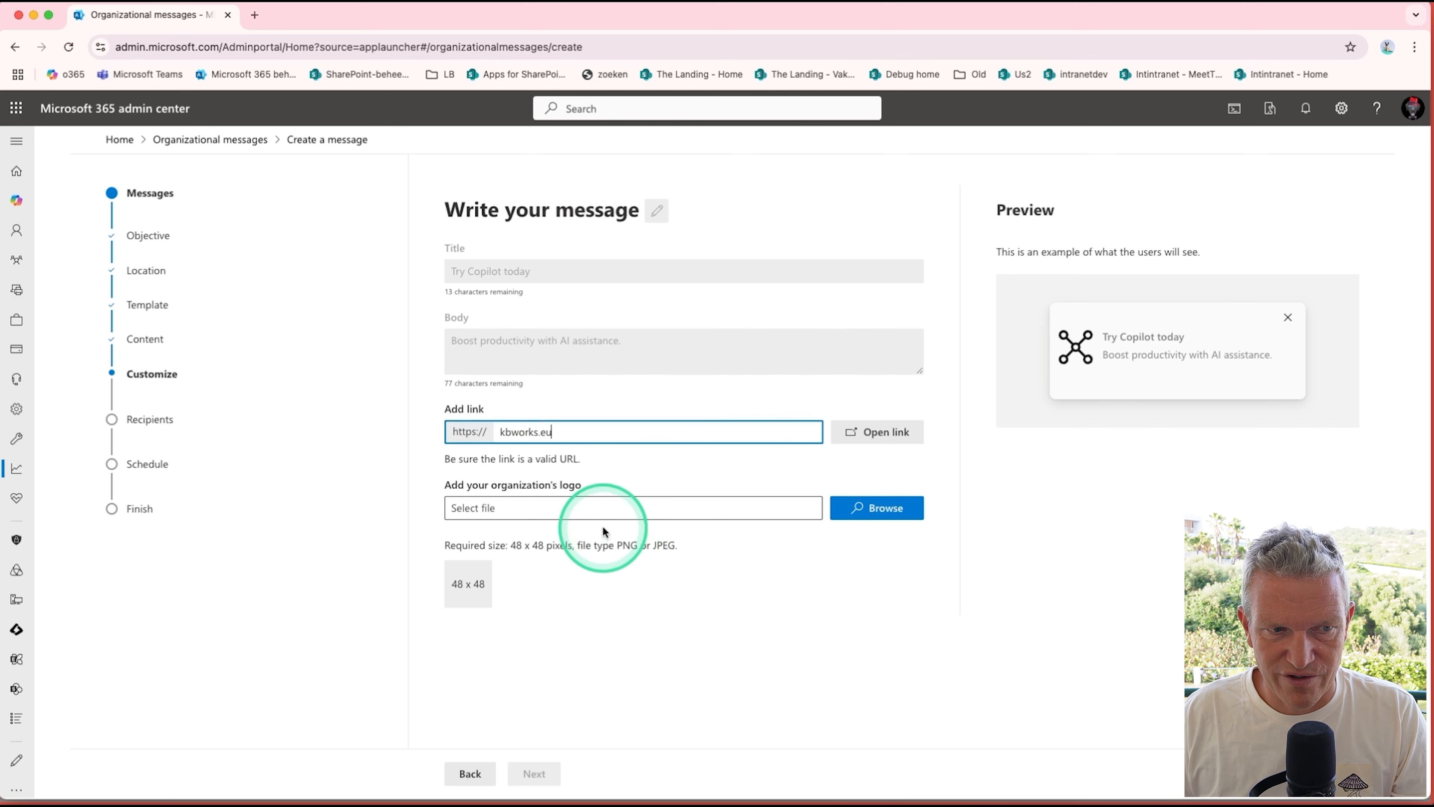
Step: Search the computer for "logo" and try to use Dactuur logo.png as the organization's logo
{"action": "left_click", "coordinate": [610, 505]}
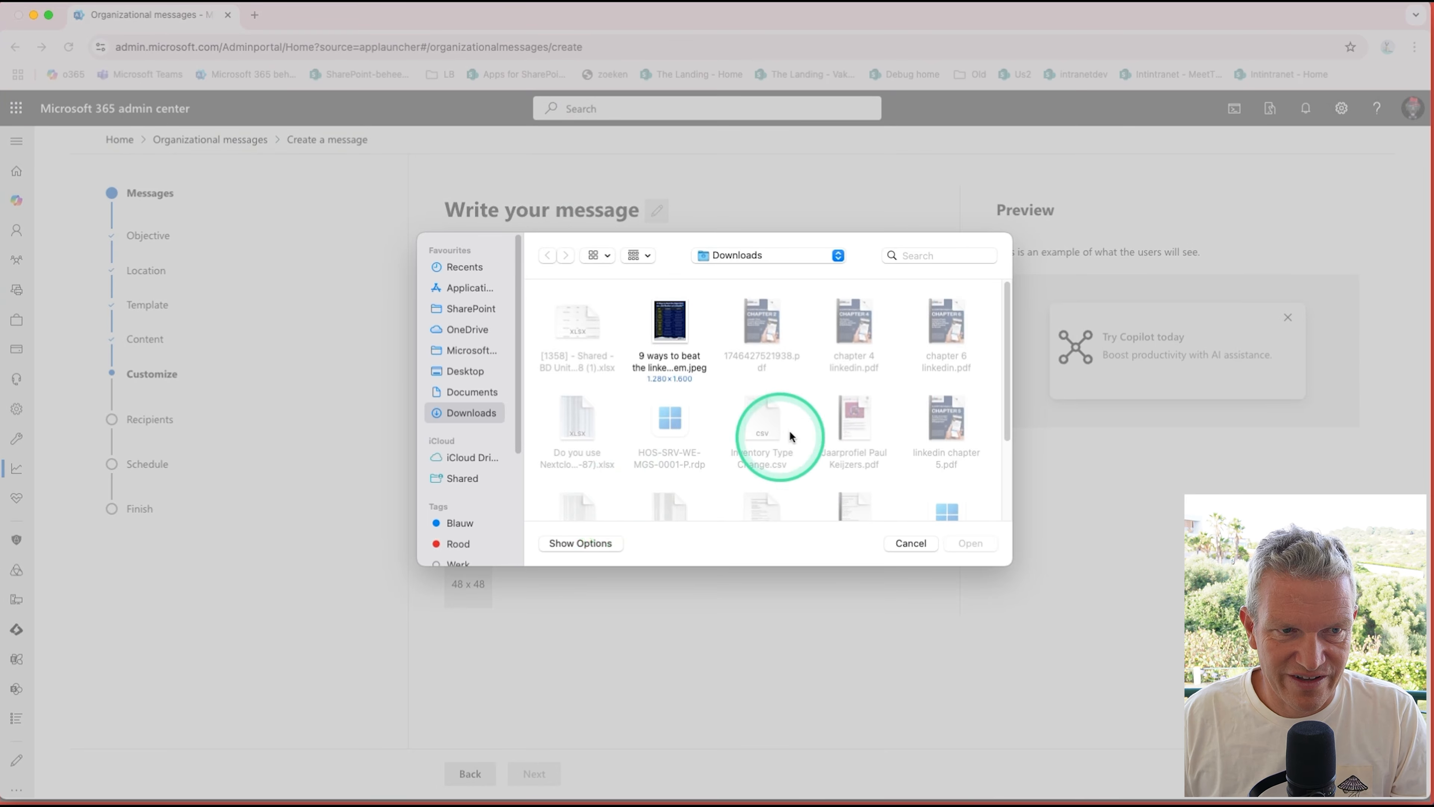
{"action": "left_click", "coordinate": [921, 256]}
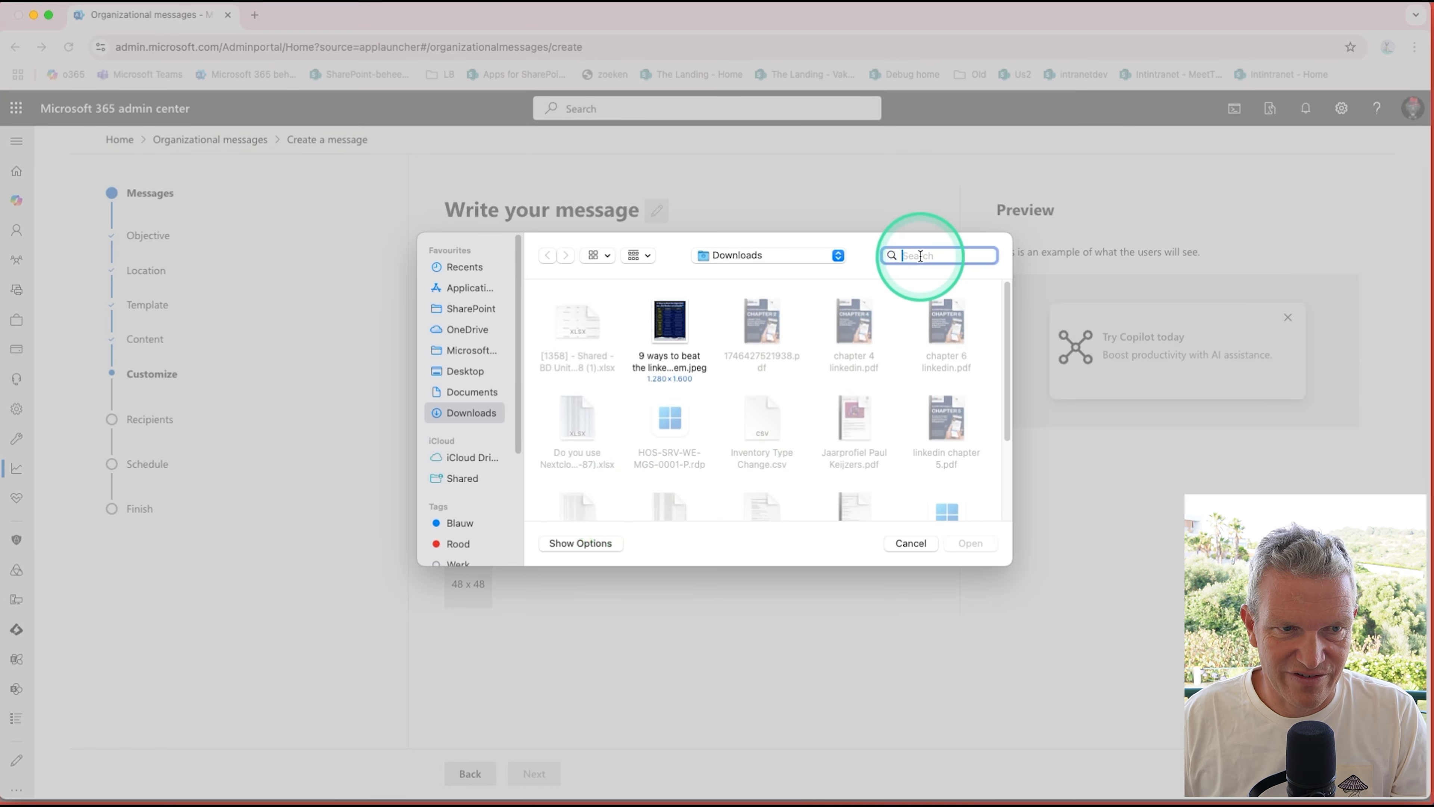
{"action": "type", "text": "logo"}
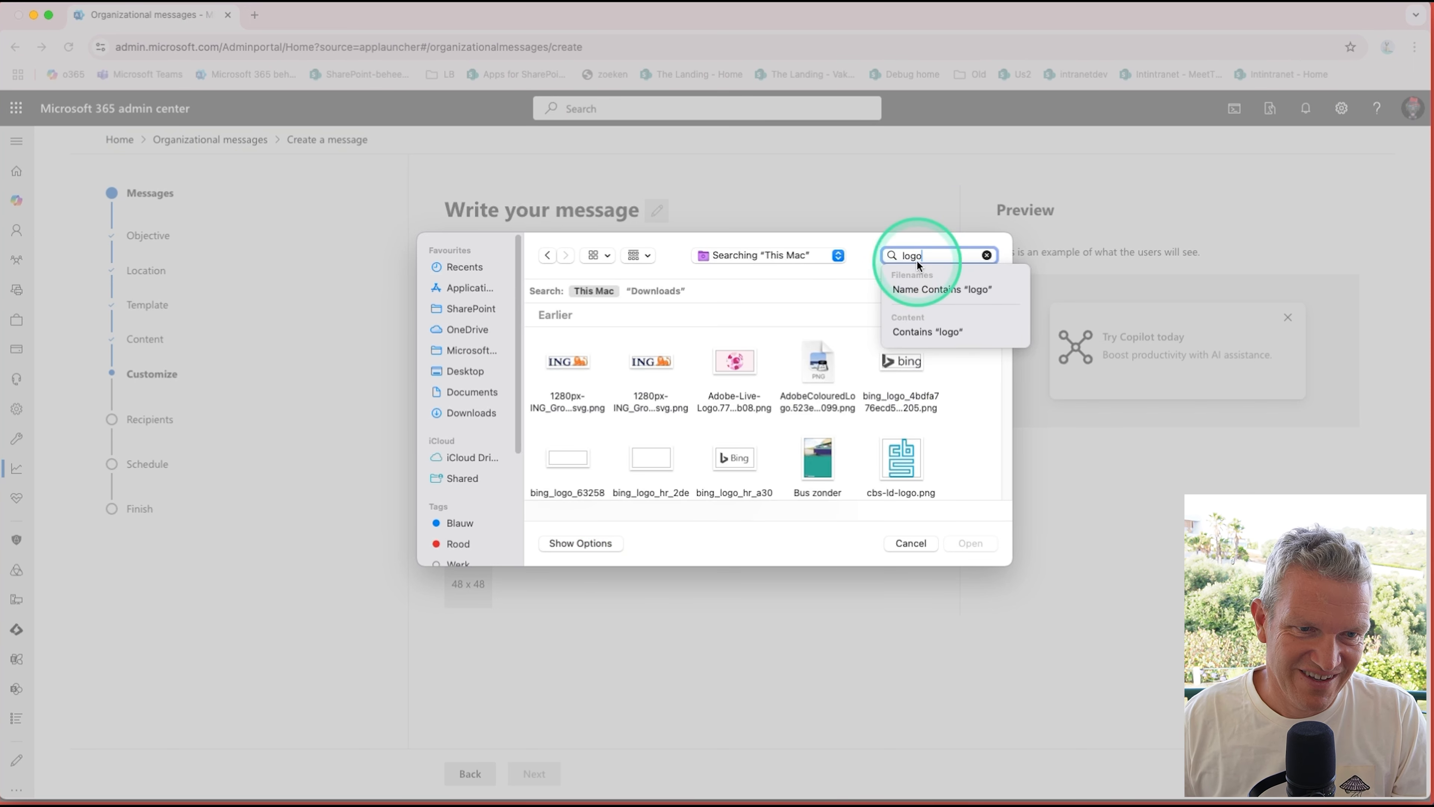
{"action": "scroll", "coordinate": [839, 349], "scroll_direction": "down", "scroll_amount": 3}
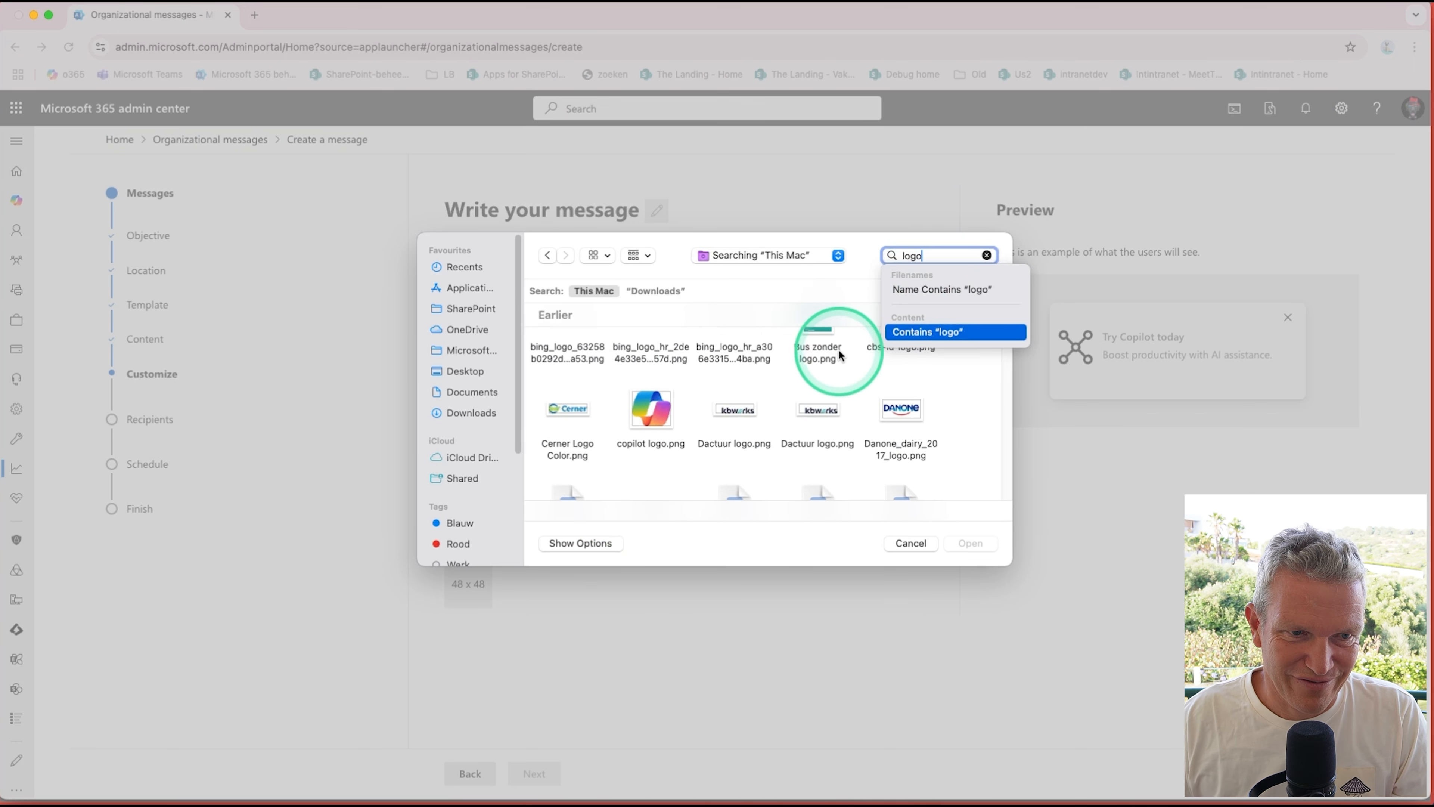
{"action": "left_click", "coordinate": [812, 419]}
{"action": "left_click", "coordinate": [812, 409]}
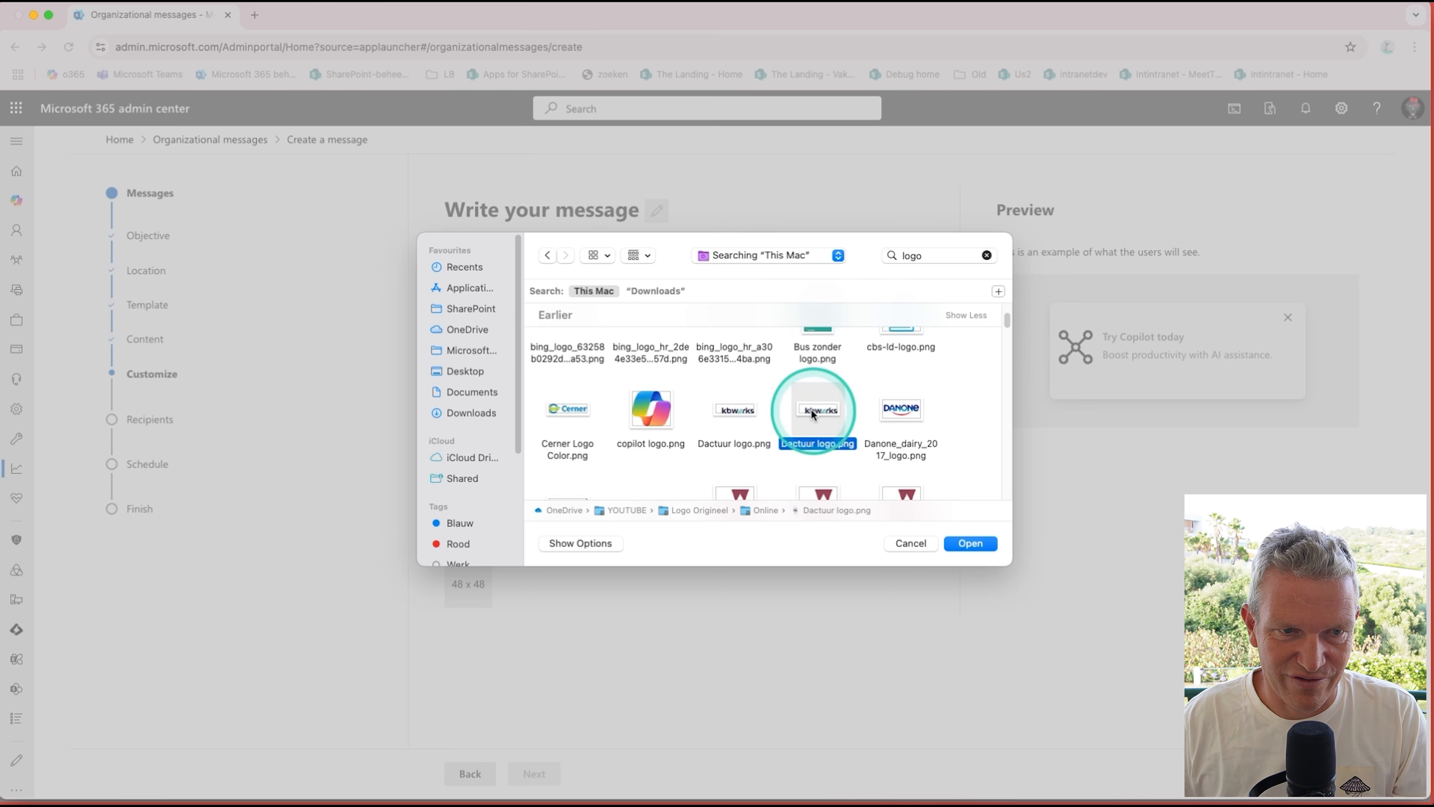
{"action": "left_click", "coordinate": [969, 543]}
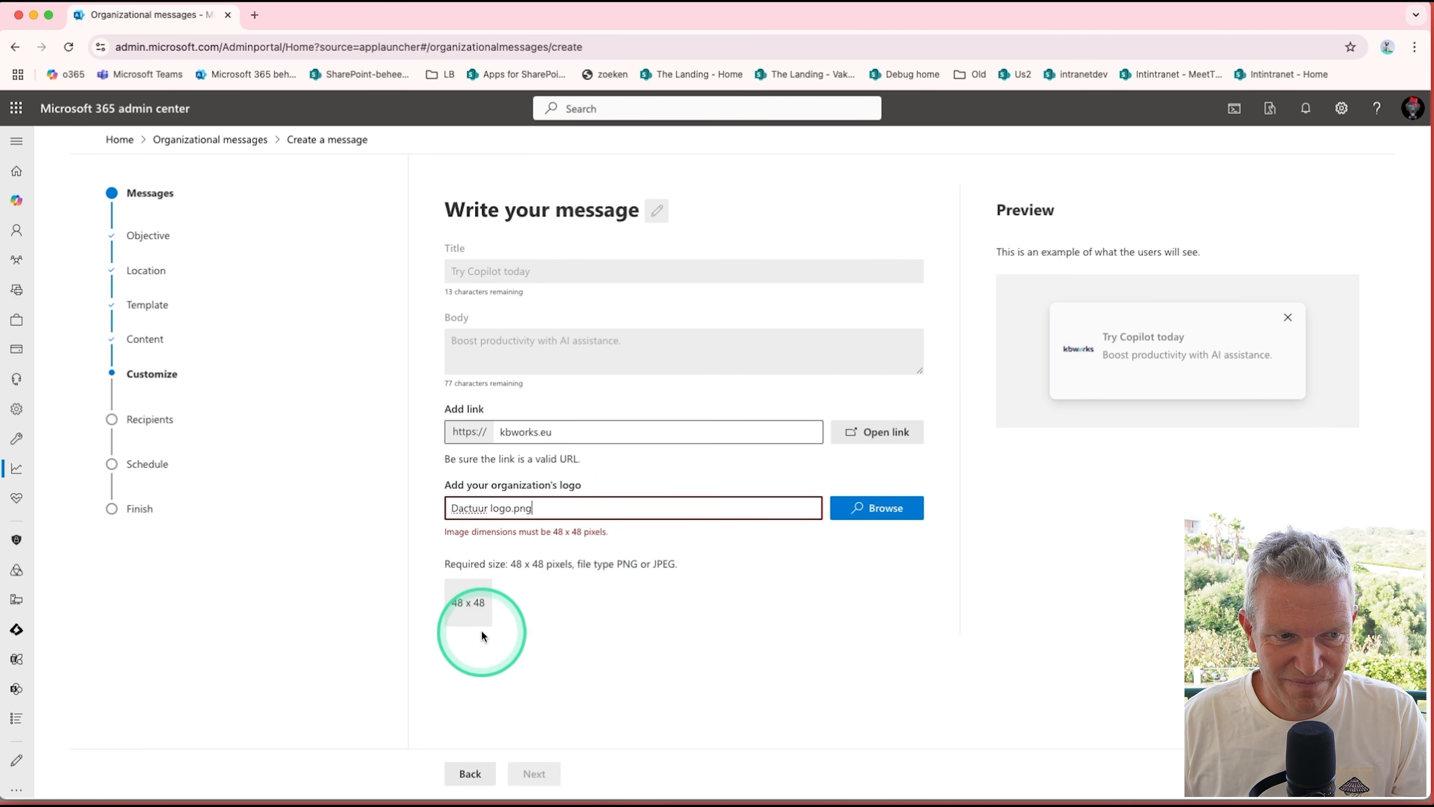
{"action": "left_click", "coordinate": [625, 678]}
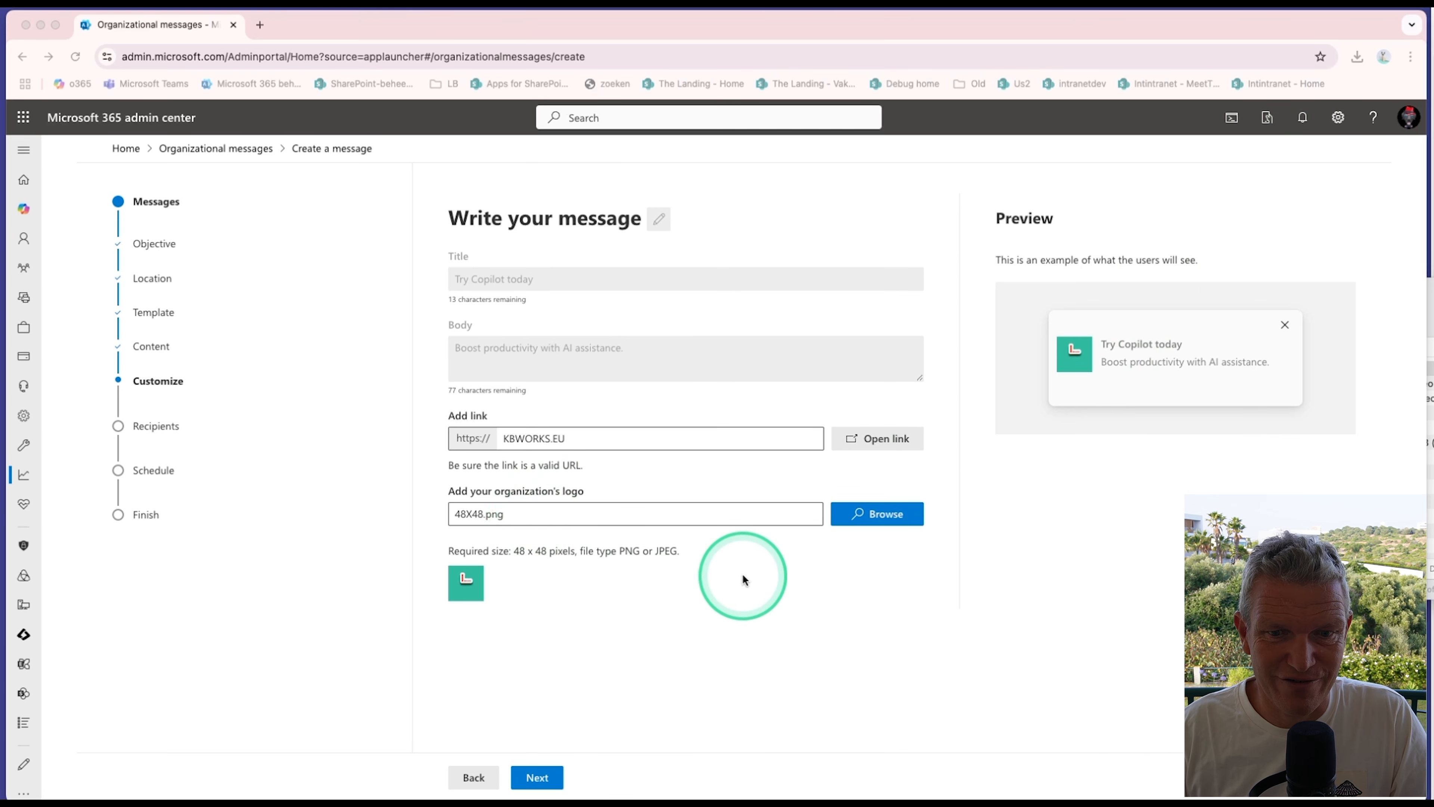
Step: Target the message at the Contoso Team group, using Groups as the organizational attribute
{"action": "left_click", "coordinate": [537, 778]}
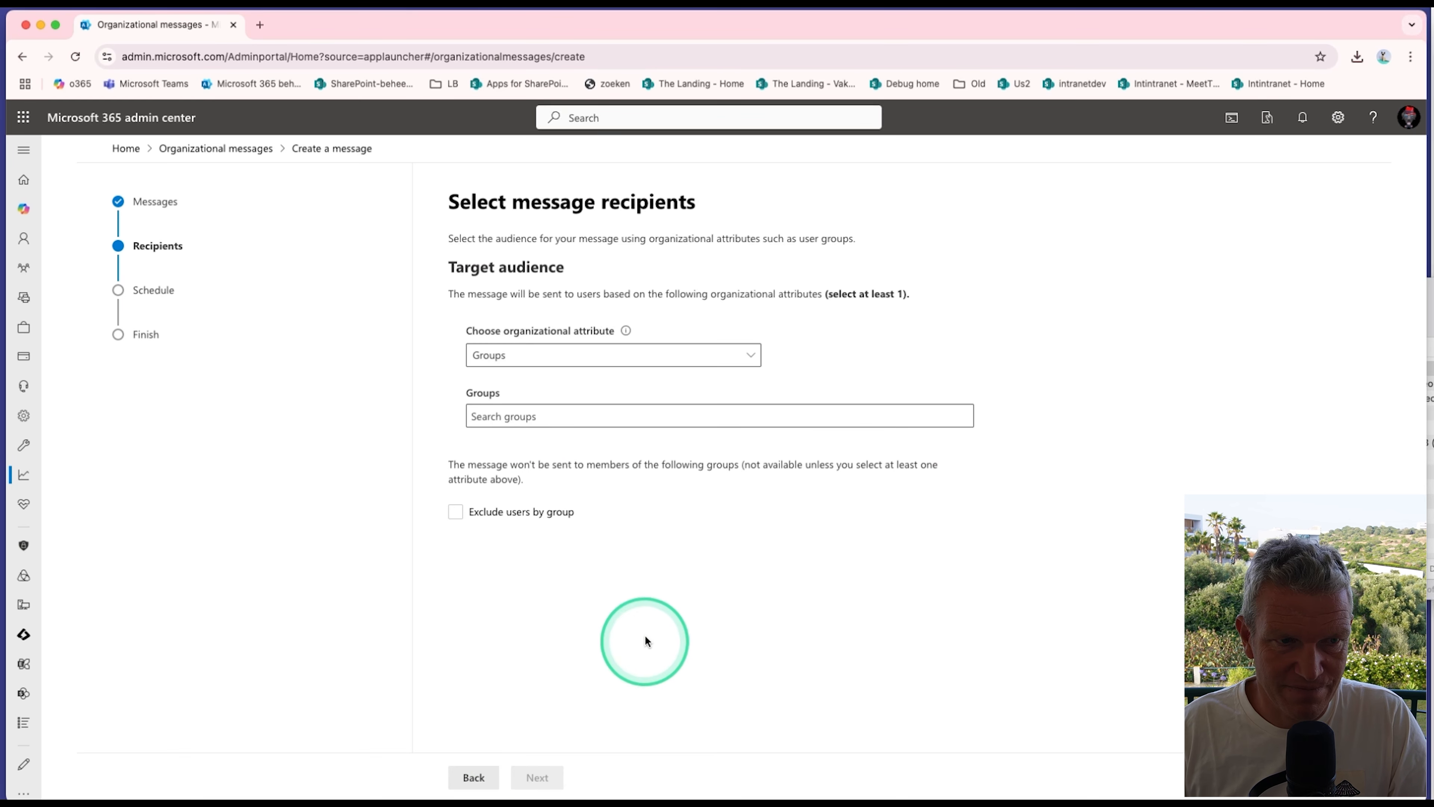
{"action": "left_click", "coordinate": [569, 357]}
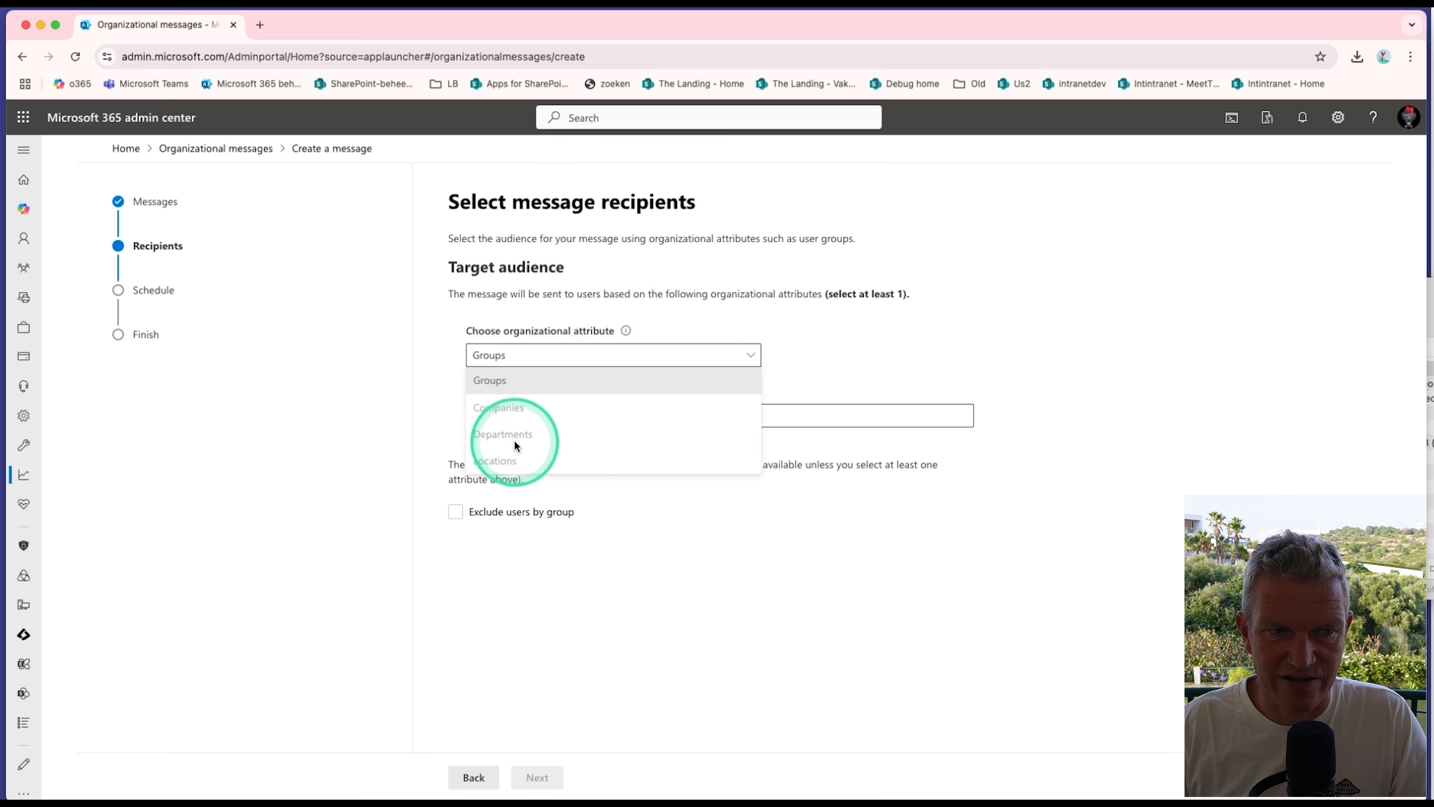
{"action": "left_click", "coordinate": [528, 380]}
{"action": "left_click", "coordinate": [608, 413]}
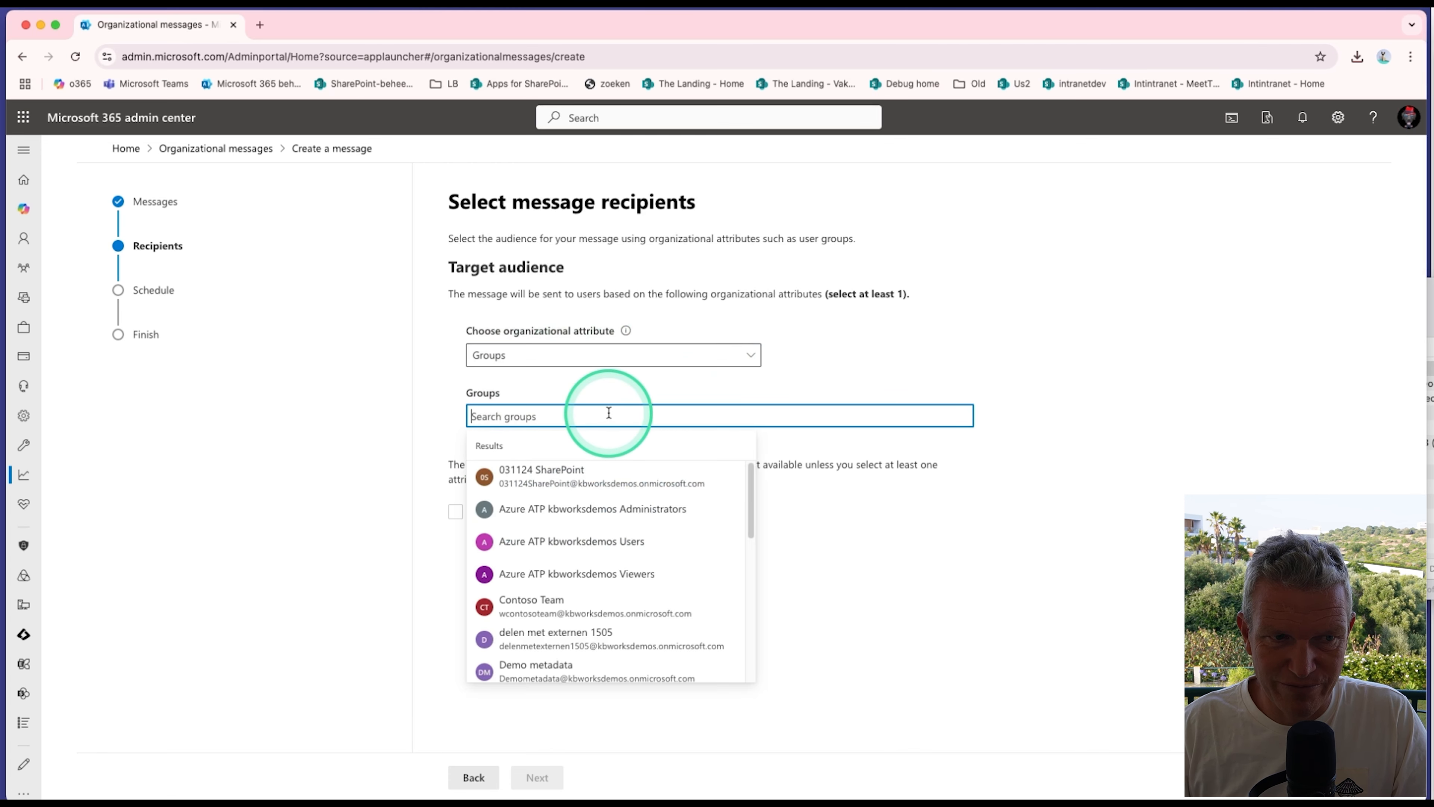
{"action": "type", "text": "al"}
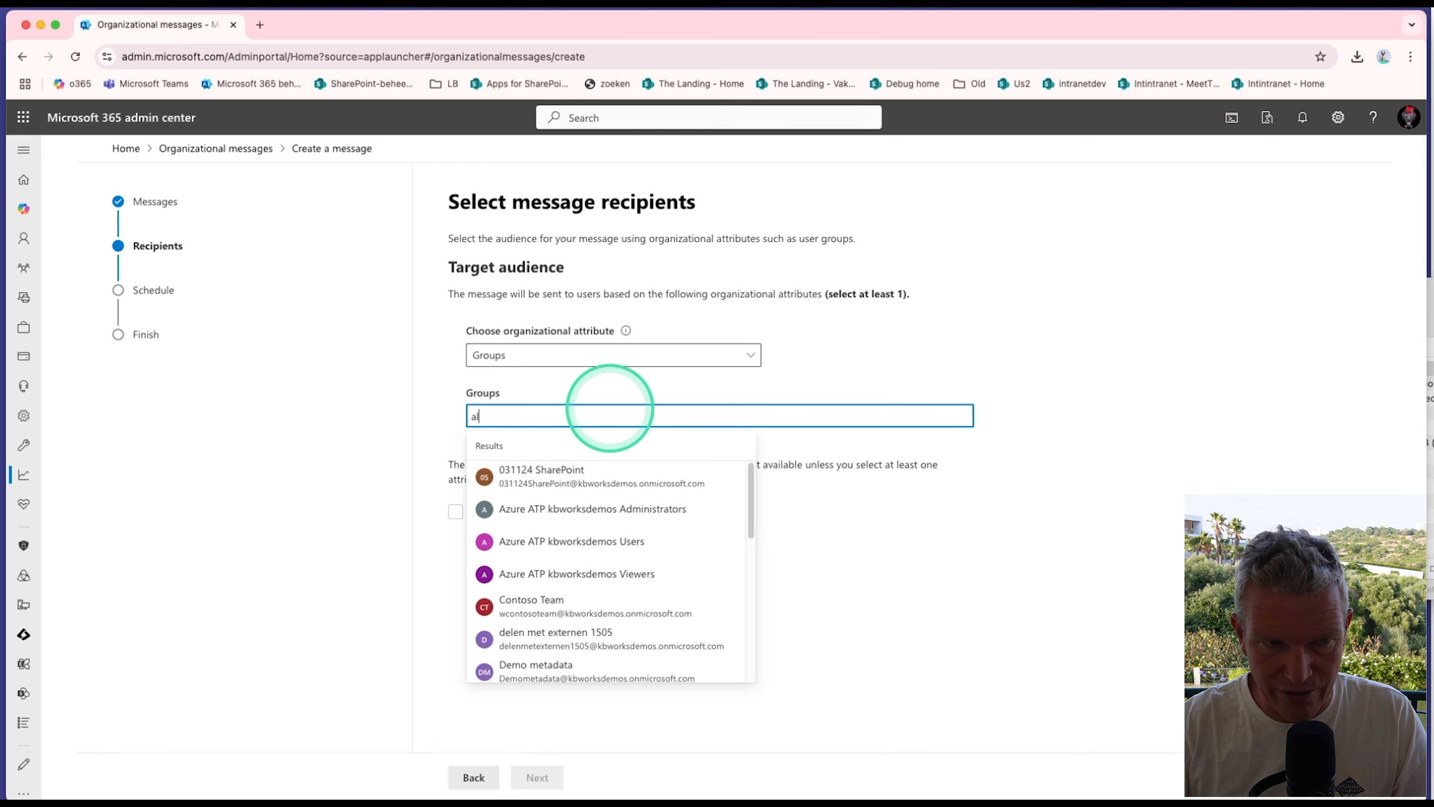
{"action": "type", "text": "l"}
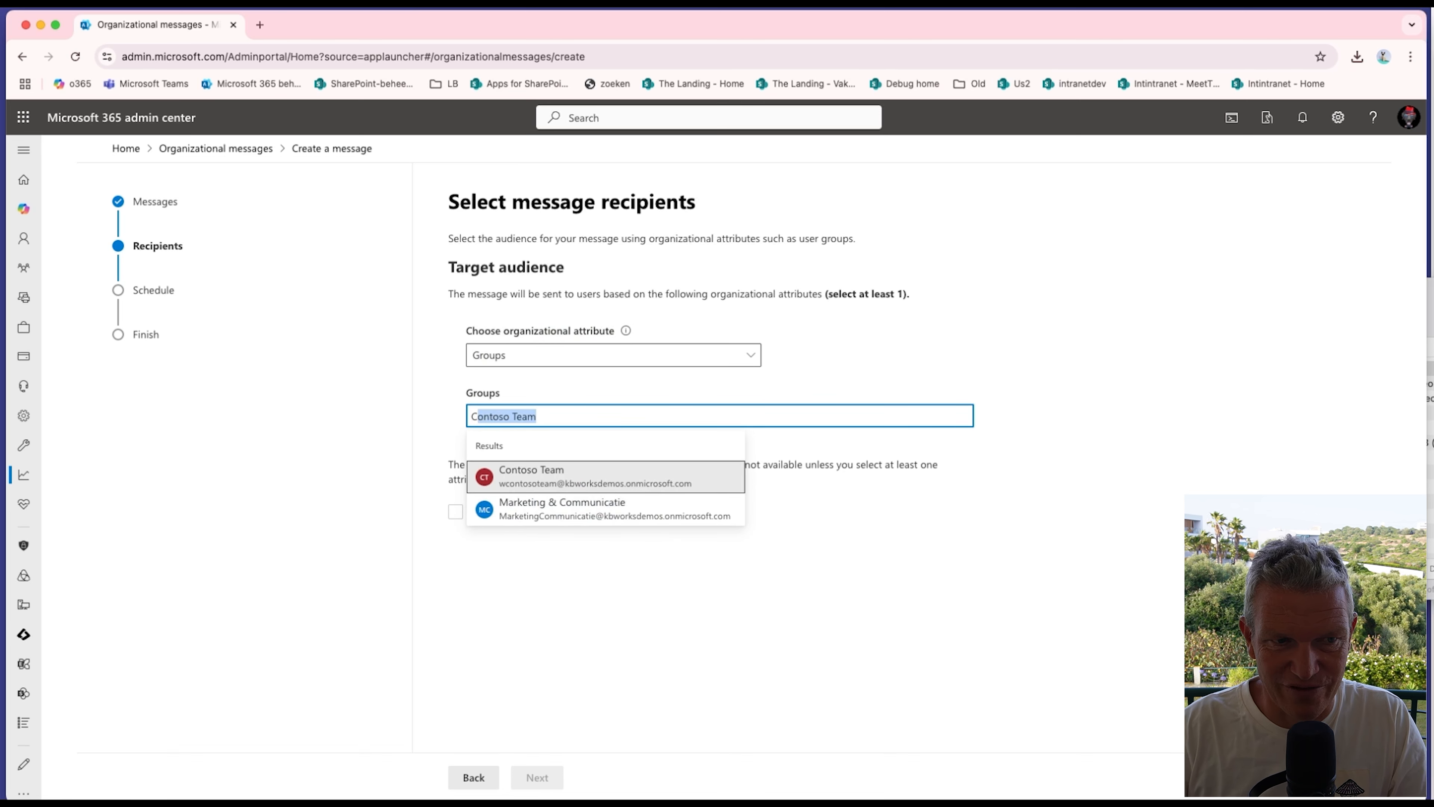
{"action": "left_click", "coordinate": [633, 476]}
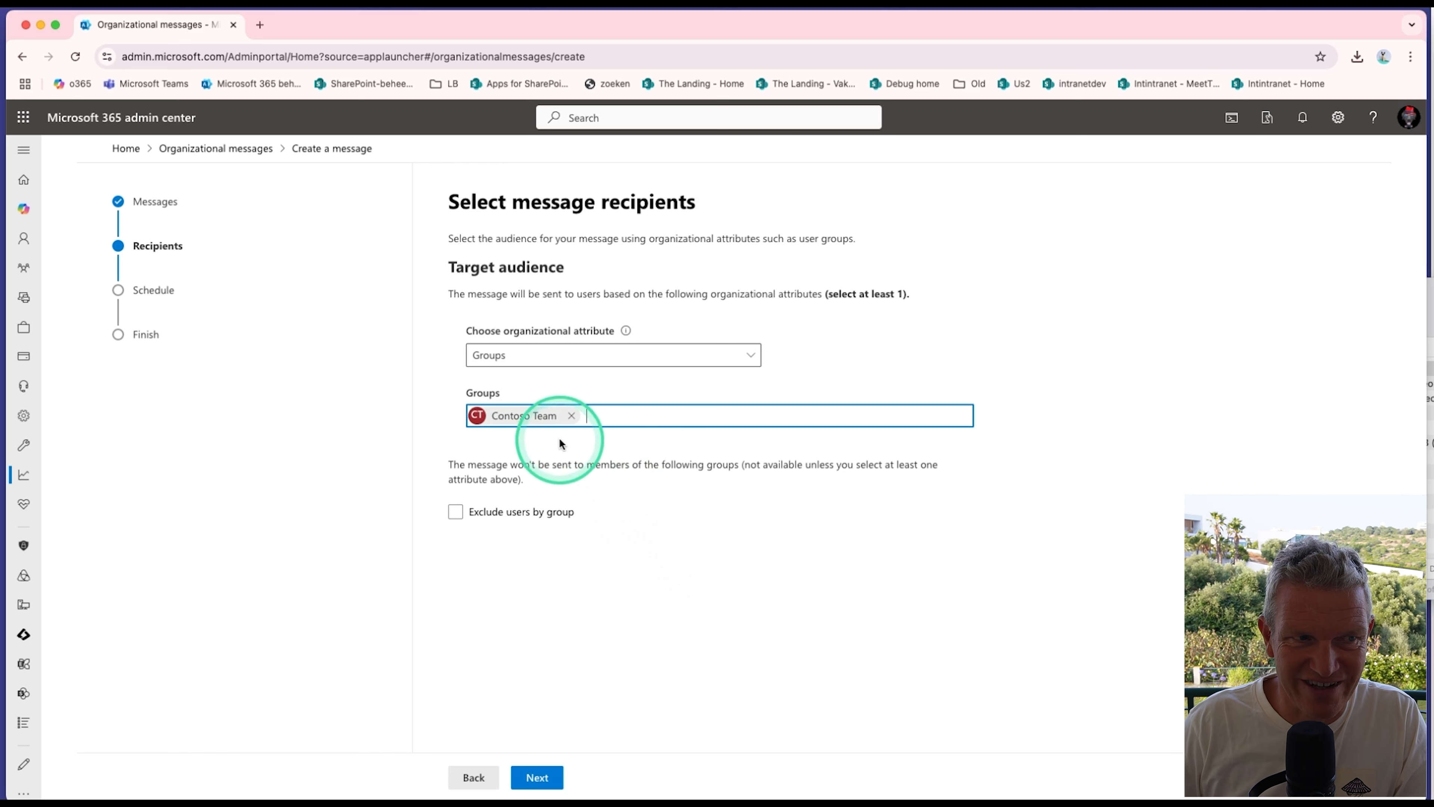
{"action": "left_click", "coordinate": [536, 777]}
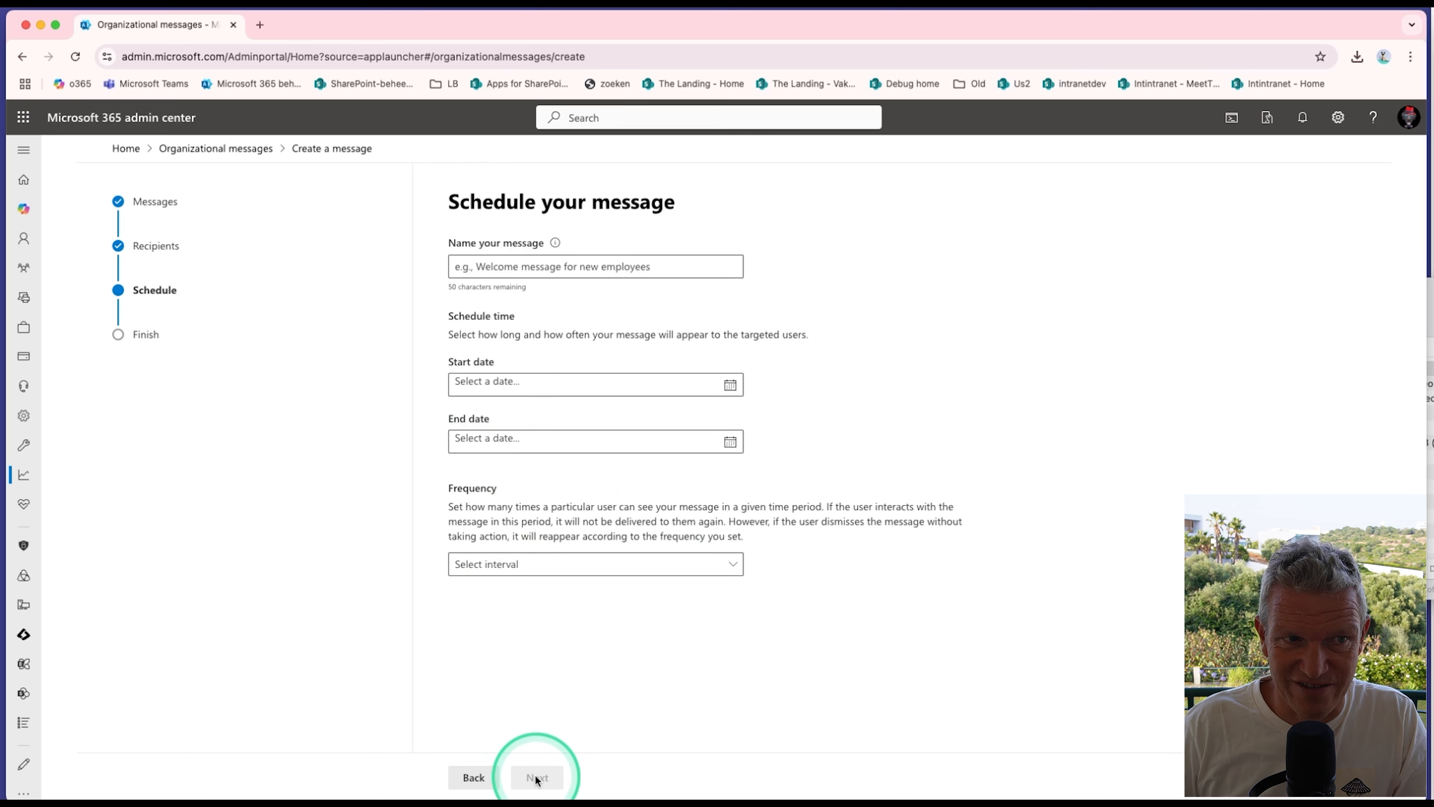
Step: Name the message "windows 10 messge"
{"action": "left_click", "coordinate": [522, 264]}
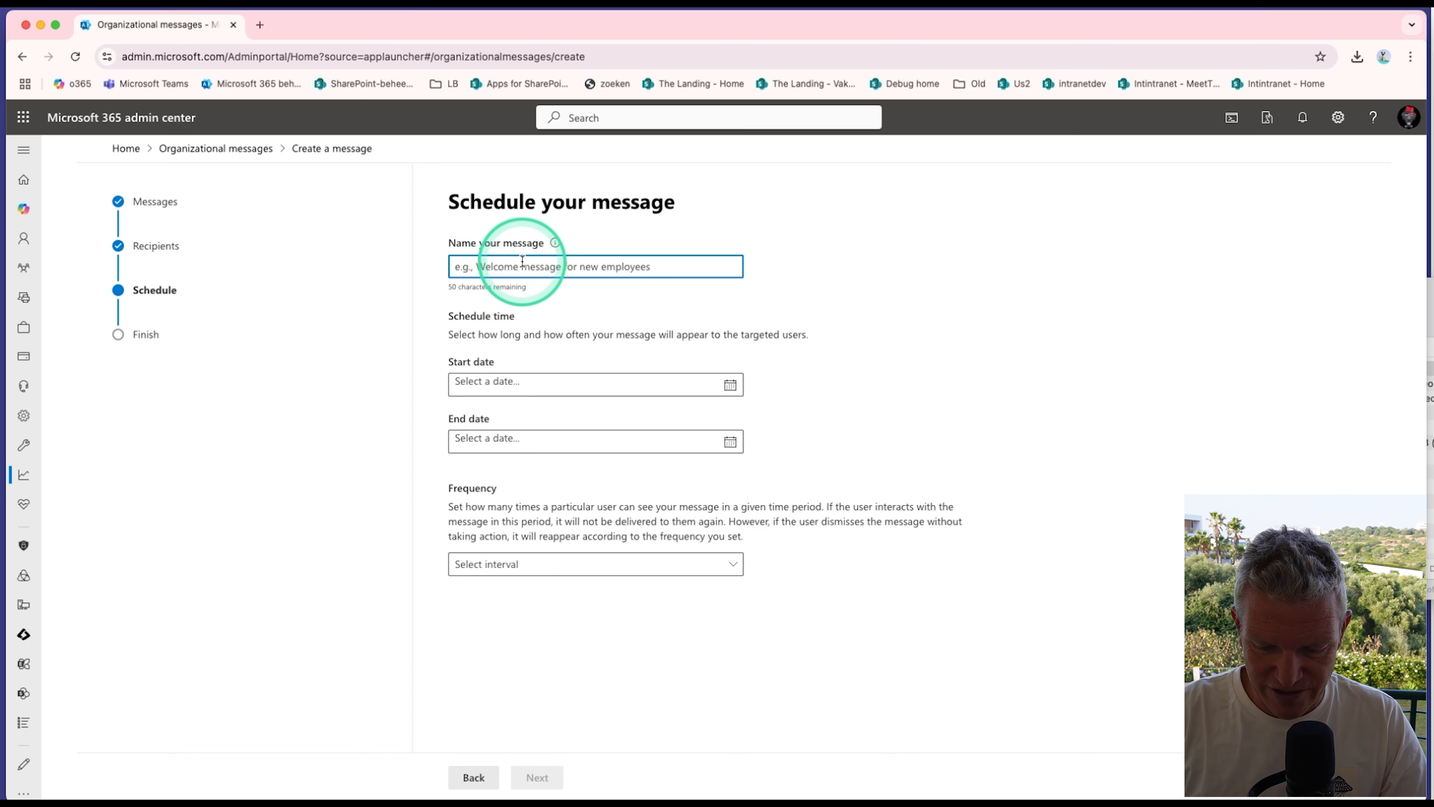
{"action": "type", "text": "windows "}
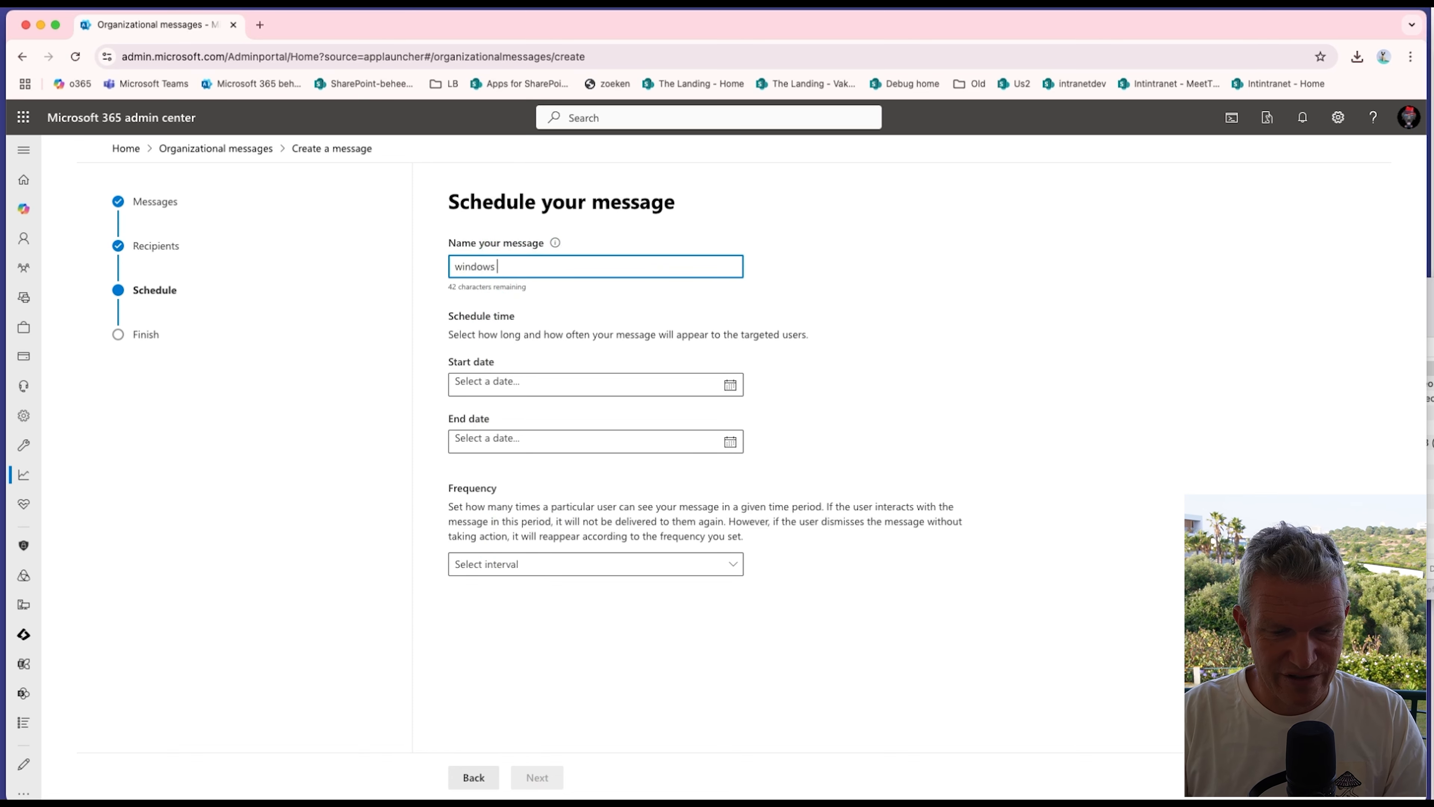
{"action": "type", "text": "10 messg"}
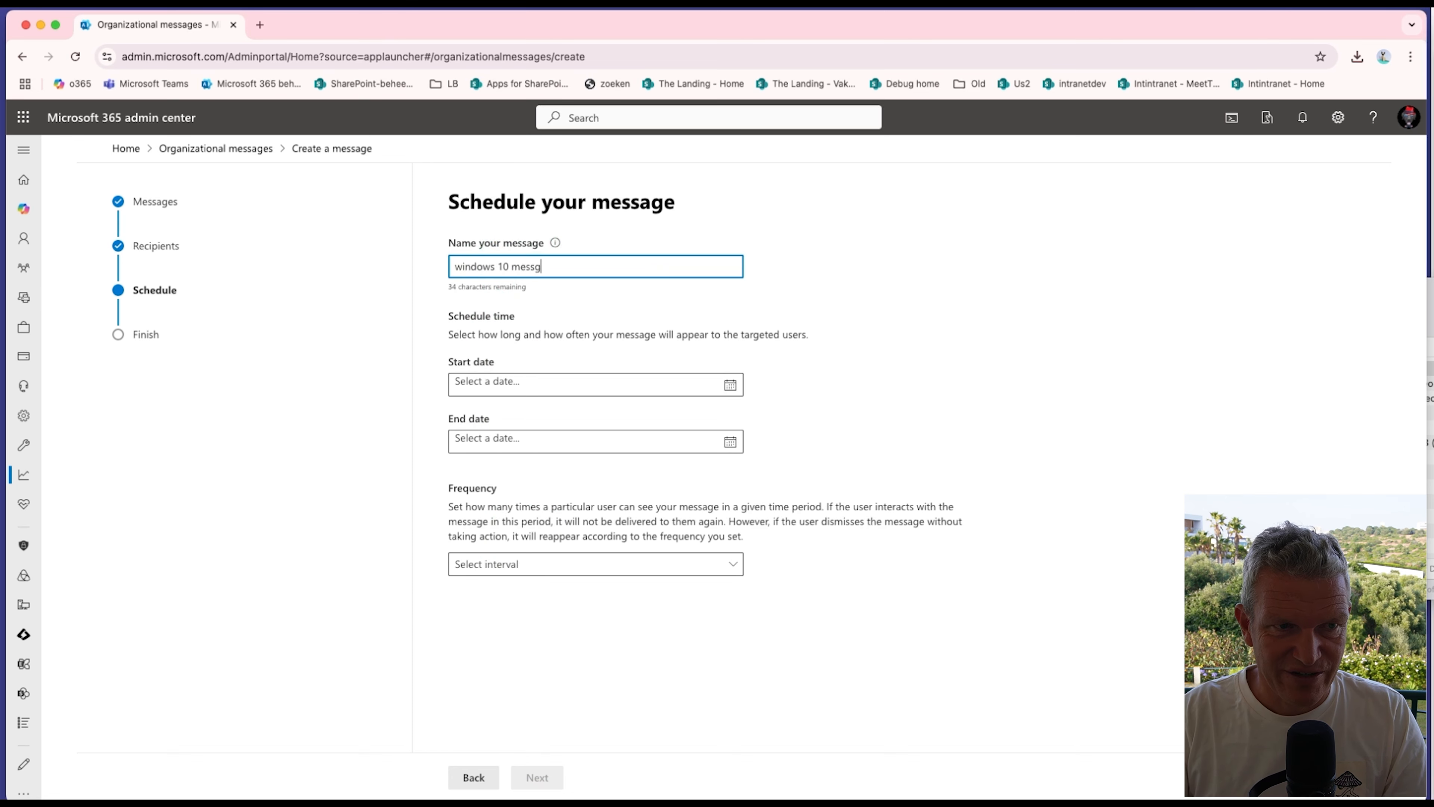
{"action": "type", "text": "e"}
Step: Set the message to run from June 19 to June 26, 2025, with a frequency of once a week
{"action": "left_click", "coordinate": [570, 386]}
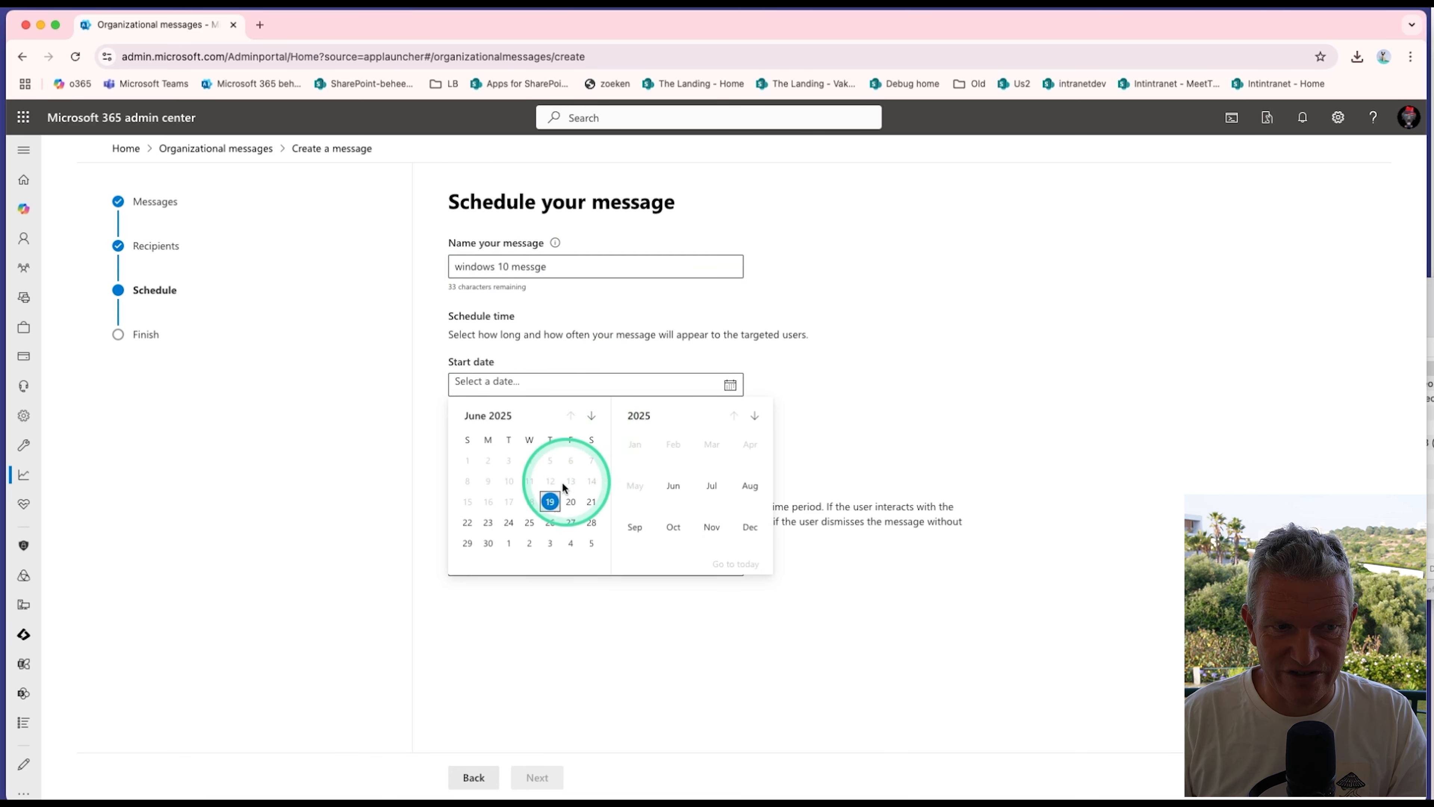
{"action": "left_click", "coordinate": [550, 502]}
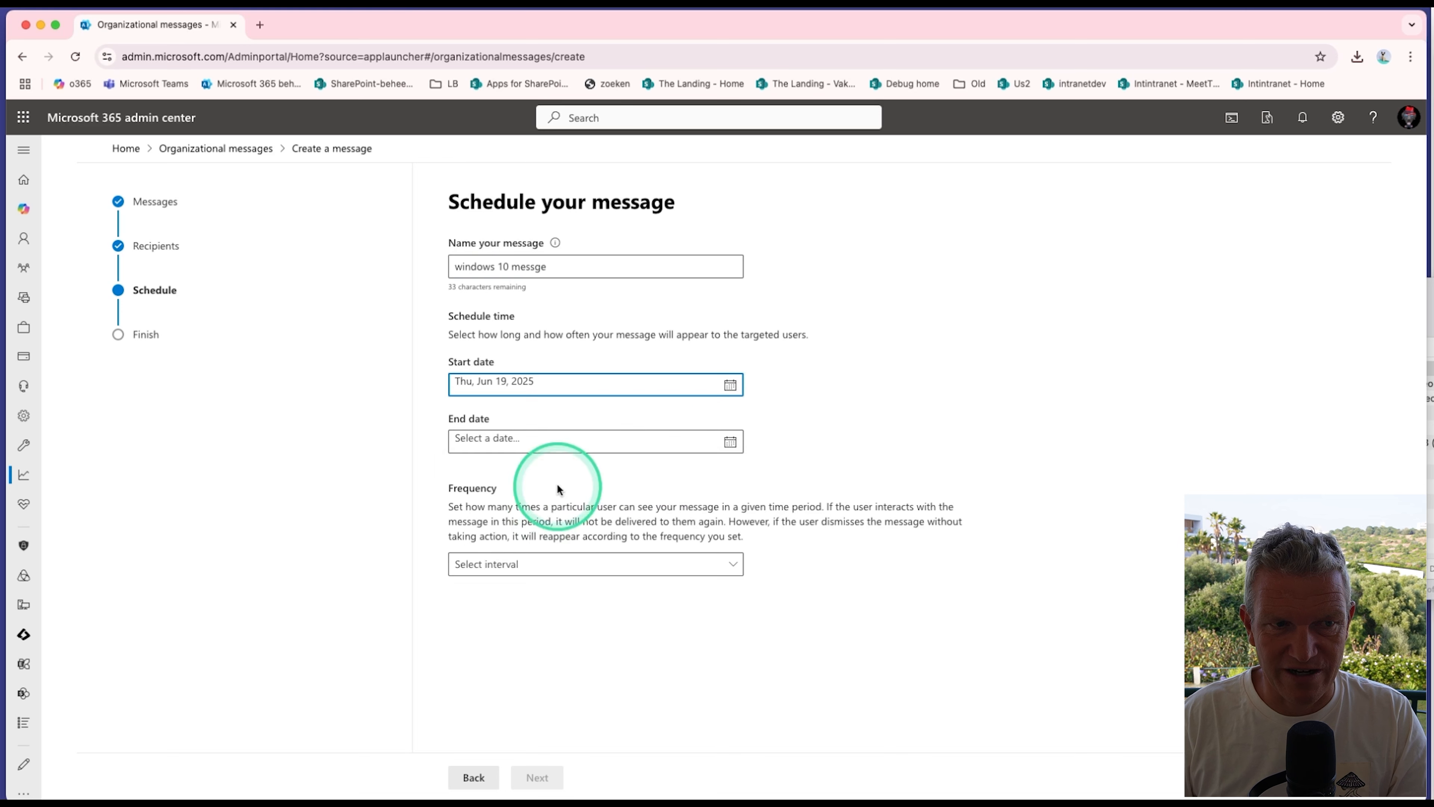
{"action": "left_click", "coordinate": [730, 441]}
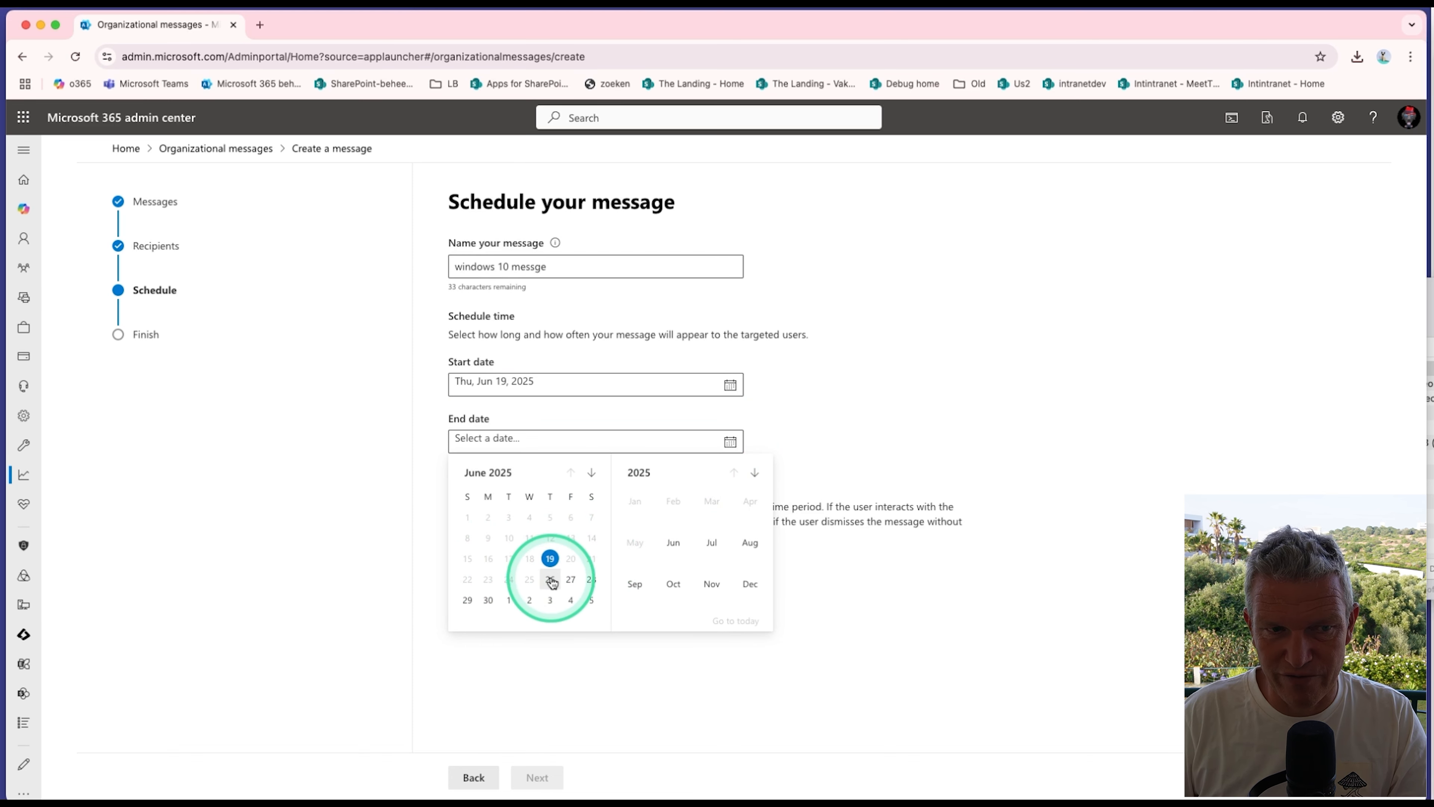
{"action": "left_click", "coordinate": [551, 581]}
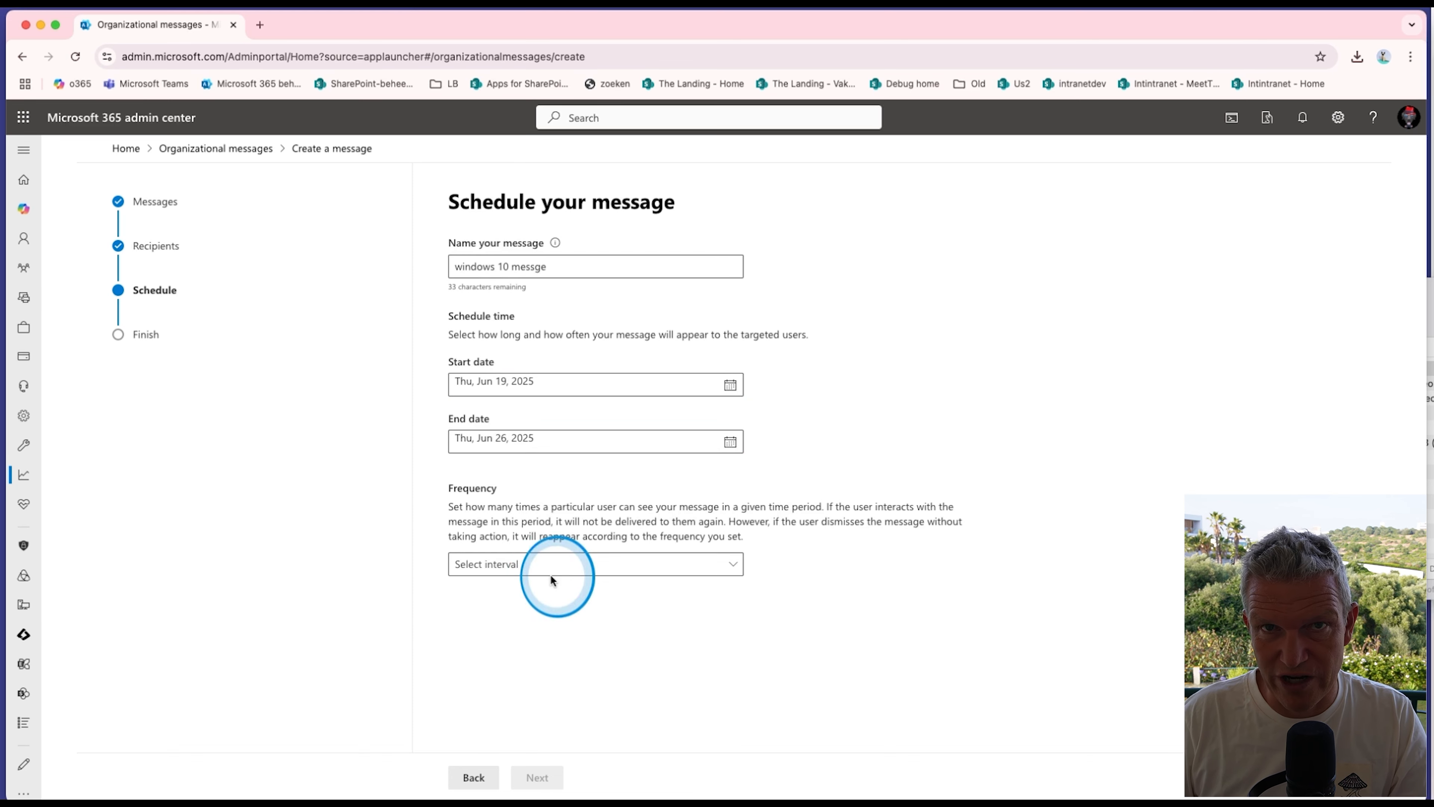
{"action": "left_click", "coordinate": [628, 576]}
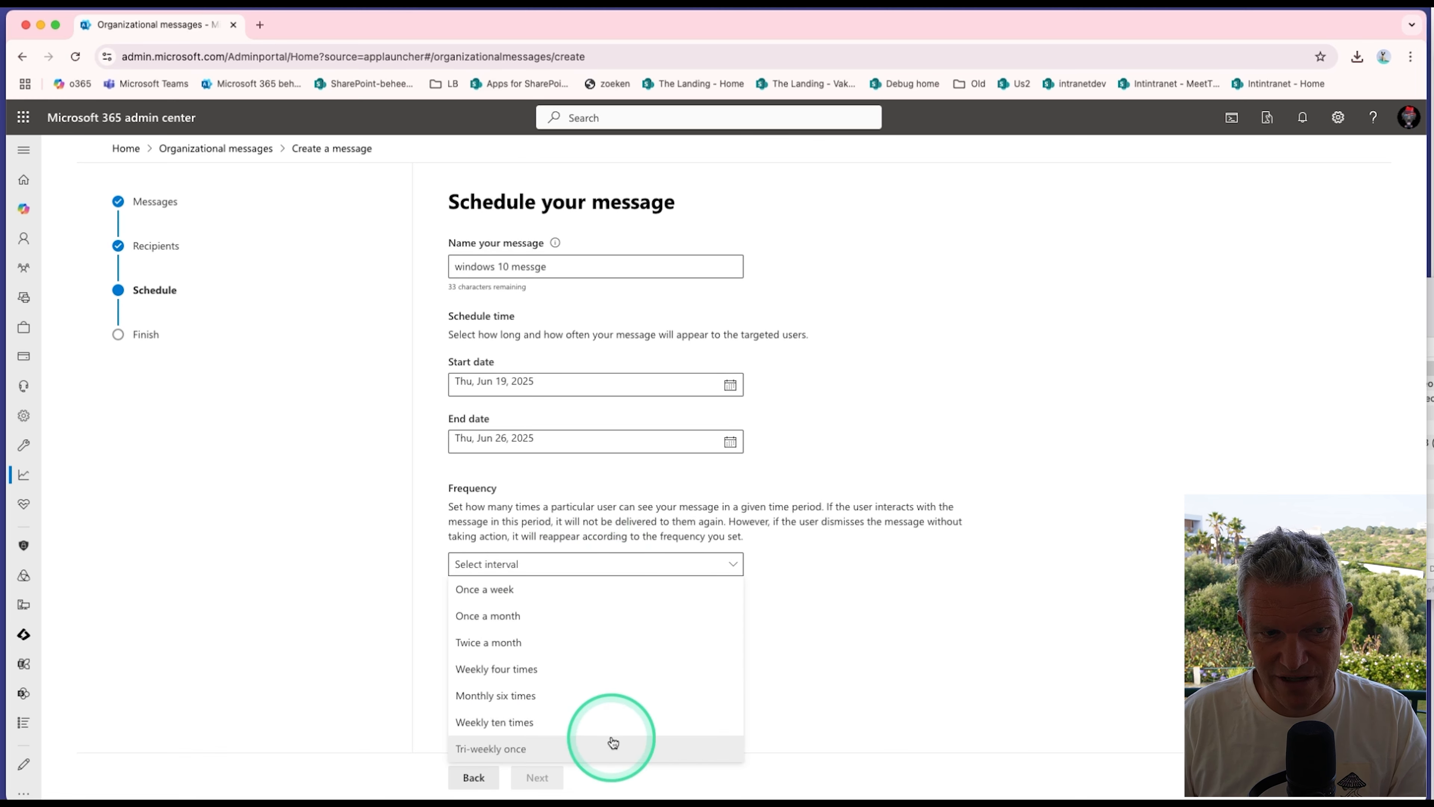
{"action": "left_click", "coordinate": [545, 591]}
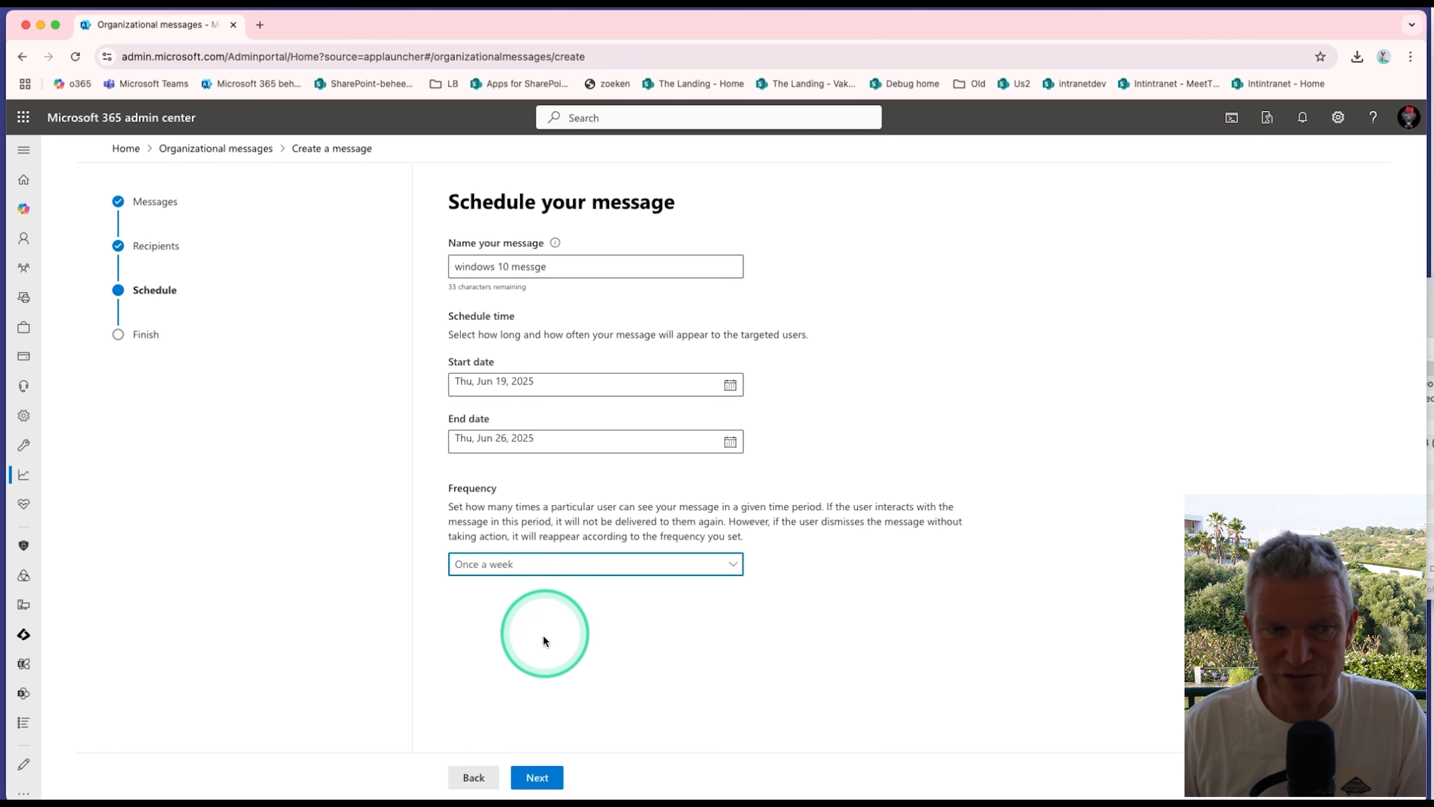
{"action": "left_click", "coordinate": [550, 779]}
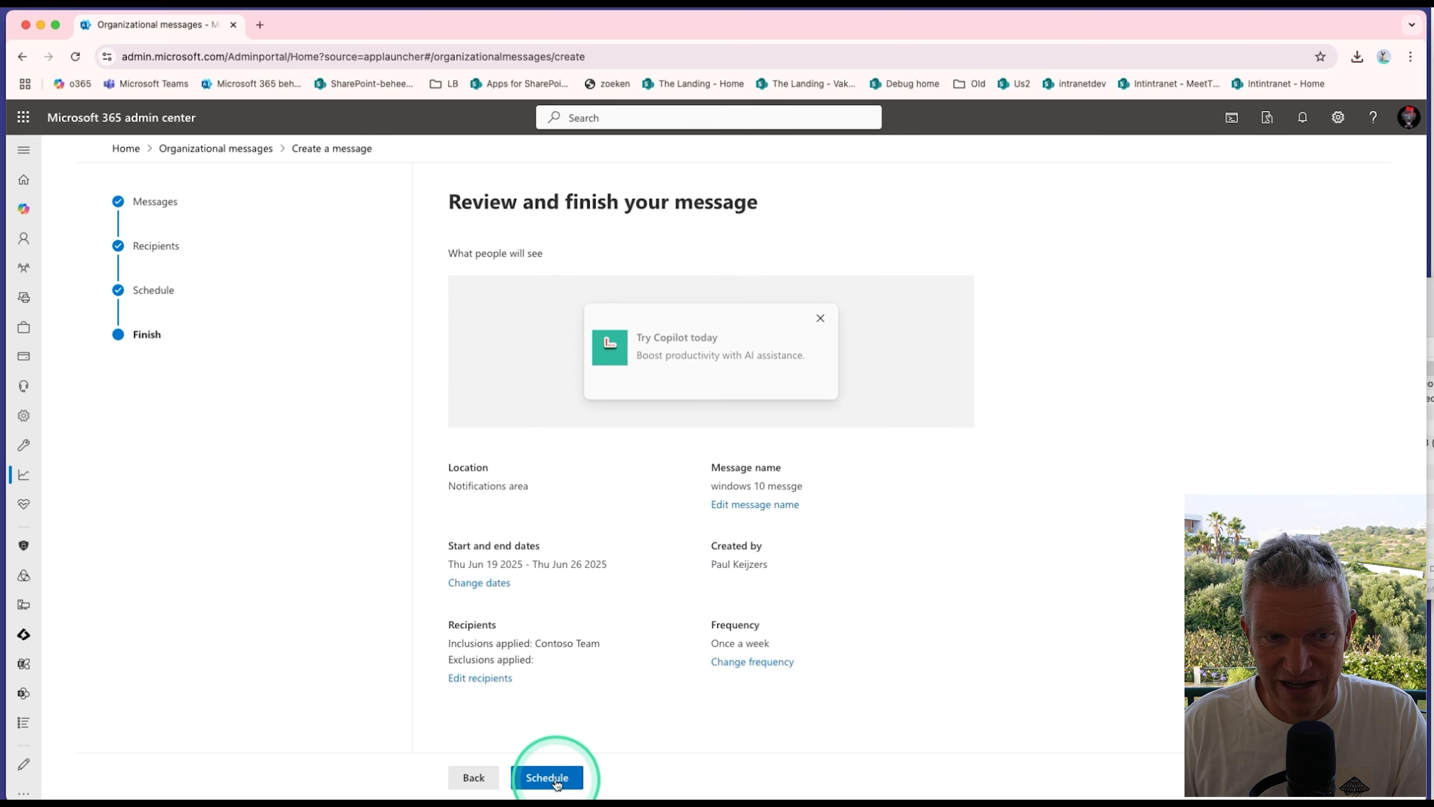
Step: Schedule the message, accept the privacy and security confirmation, and finish the creation wizard
{"action": "left_click", "coordinate": [556, 782]}
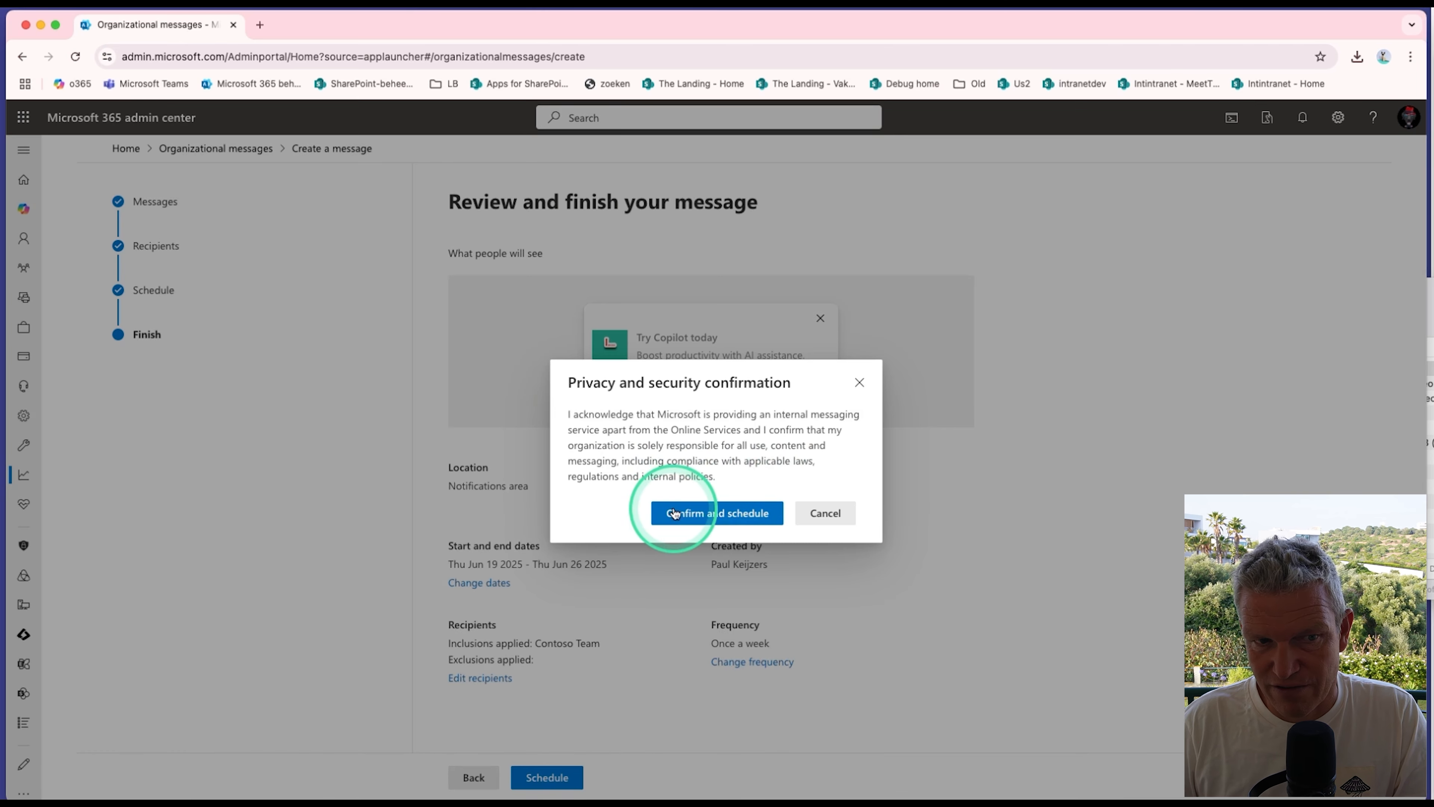
{"action": "left_click", "coordinate": [694, 514]}
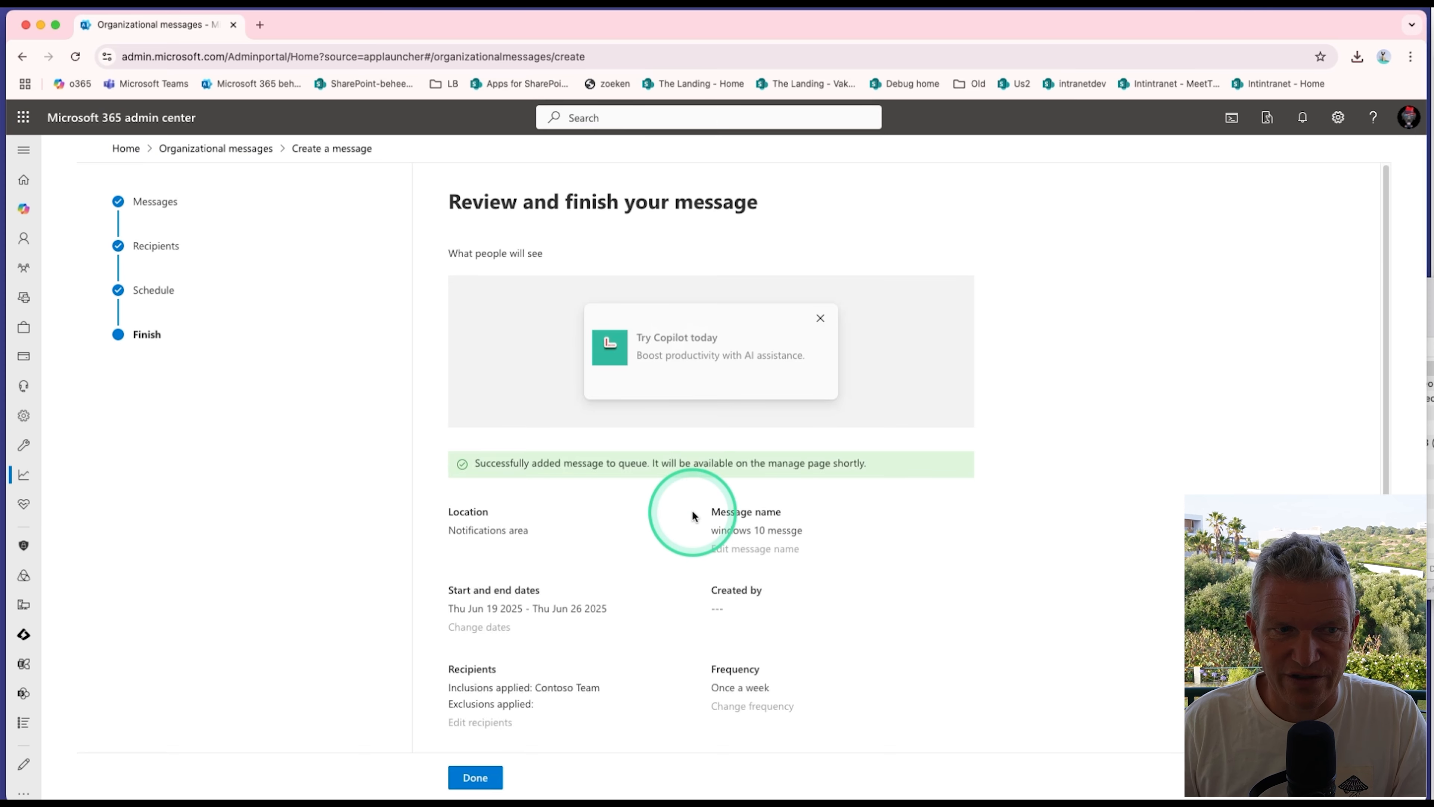
{"action": "left_click", "coordinate": [491, 780]}
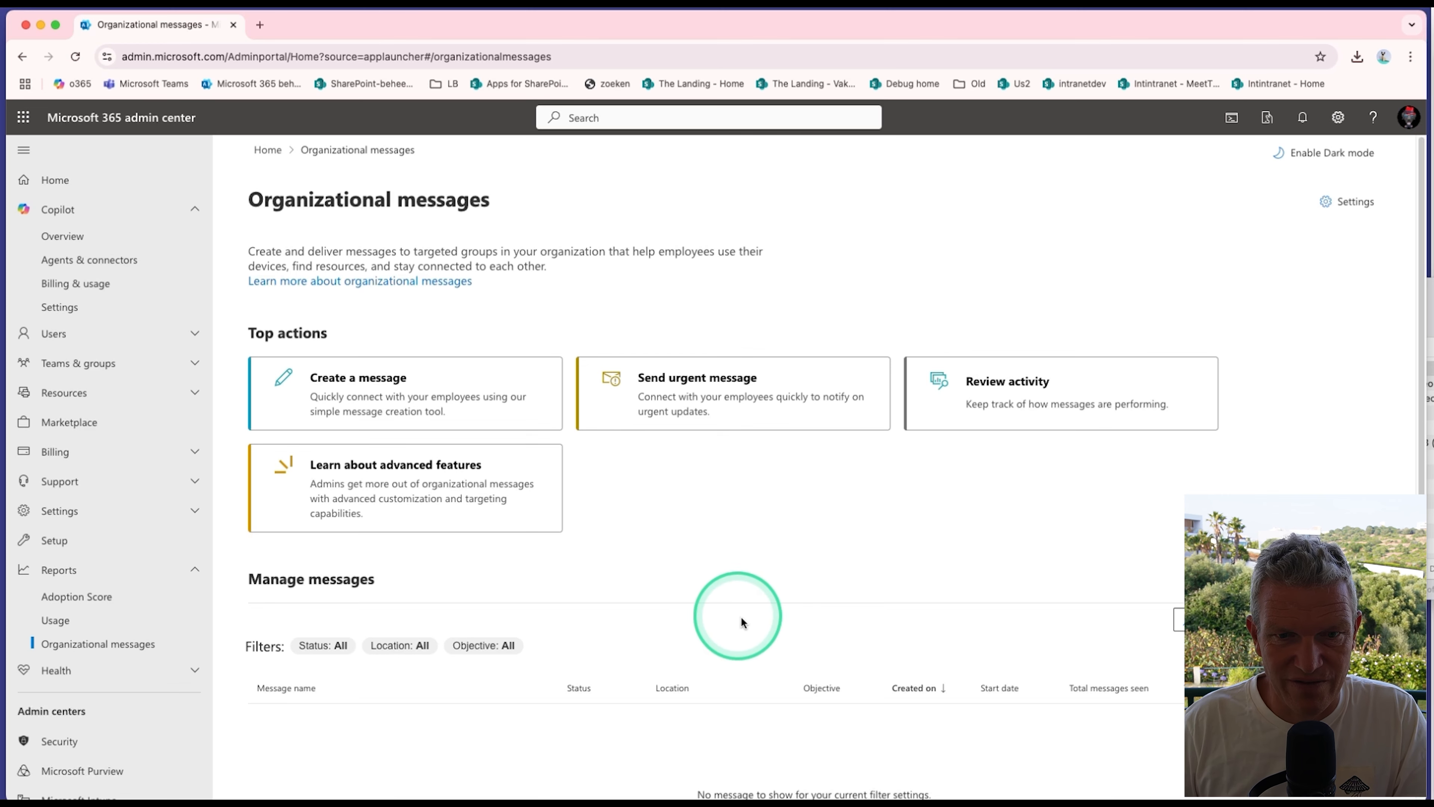
Step: Start another organizational message with the Adoption objective and the Teaching popover display location
{"action": "scroll", "coordinate": [791, 652], "scroll_direction": "down", "scroll_amount": 1}
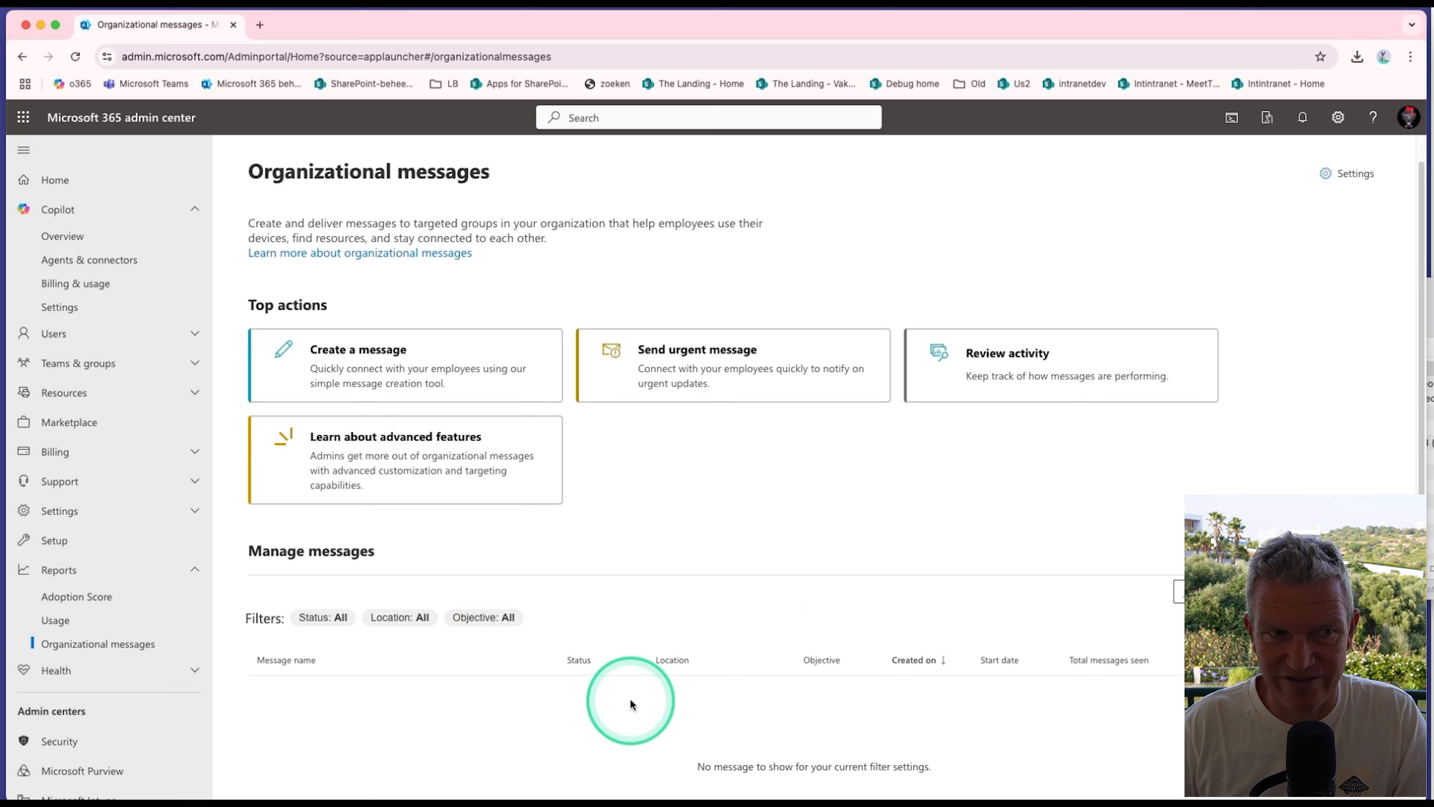
{"action": "left_click", "coordinate": [428, 364]}
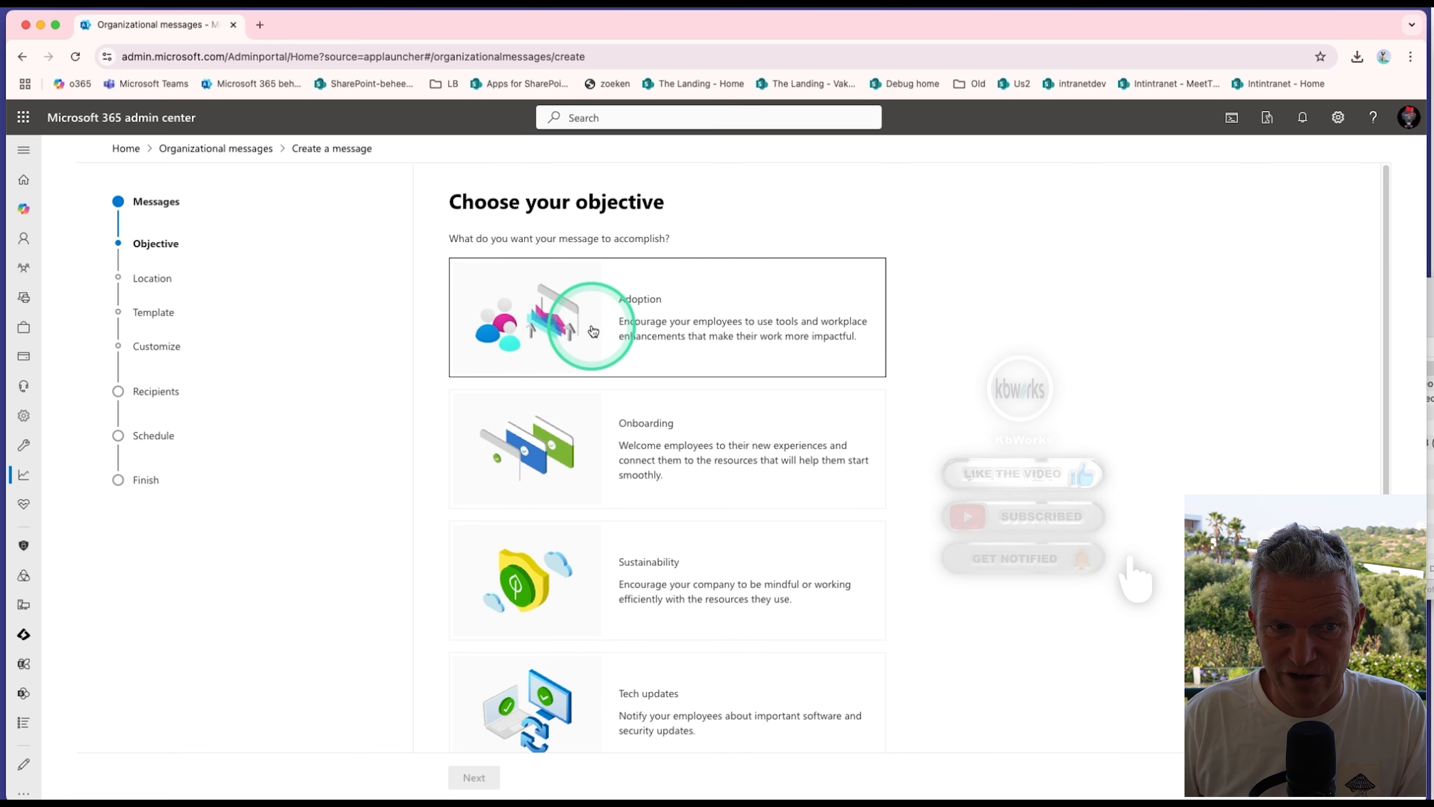
{"action": "left_click", "coordinate": [593, 329]}
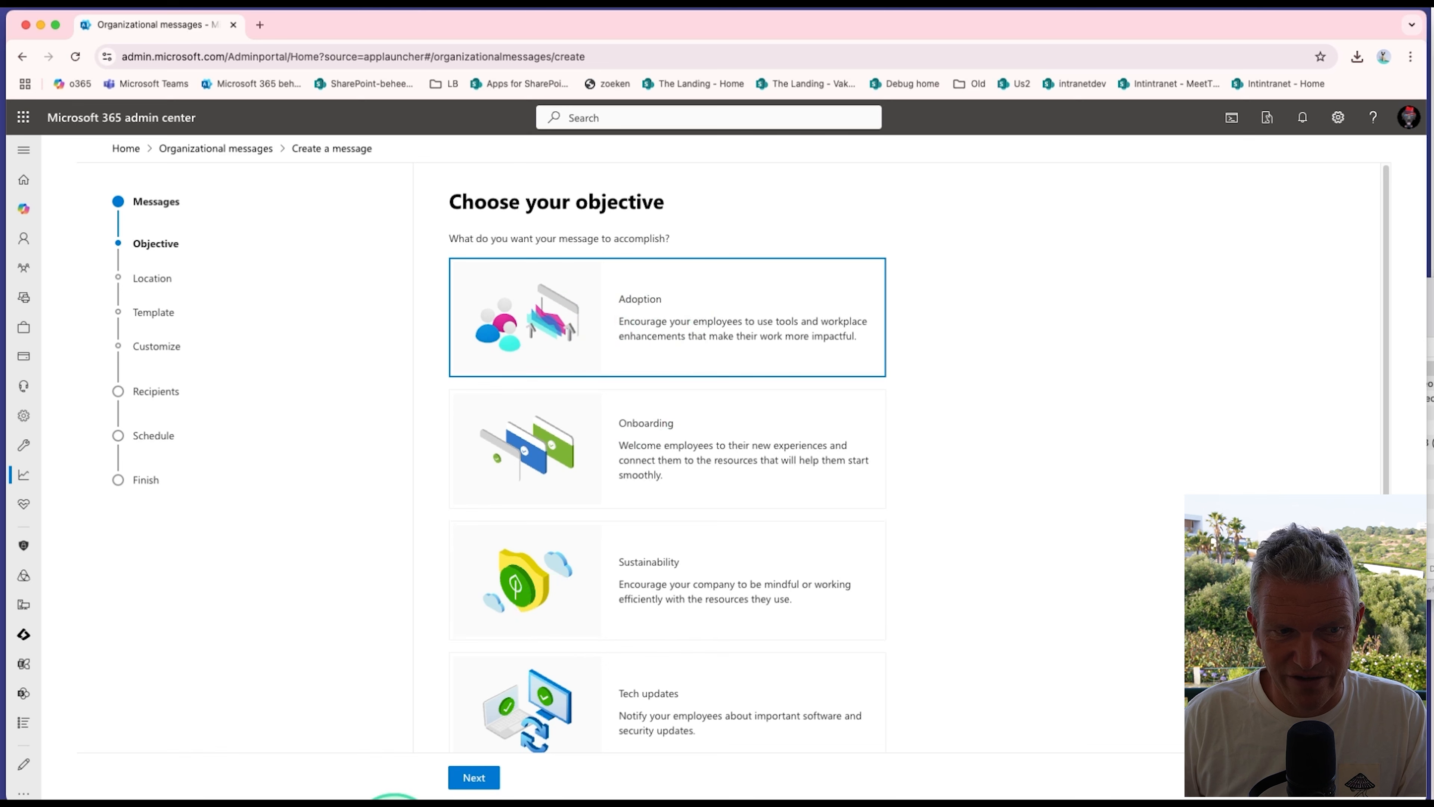
{"action": "left_click", "coordinate": [477, 777]}
{"action": "left_click", "coordinate": [672, 496]}
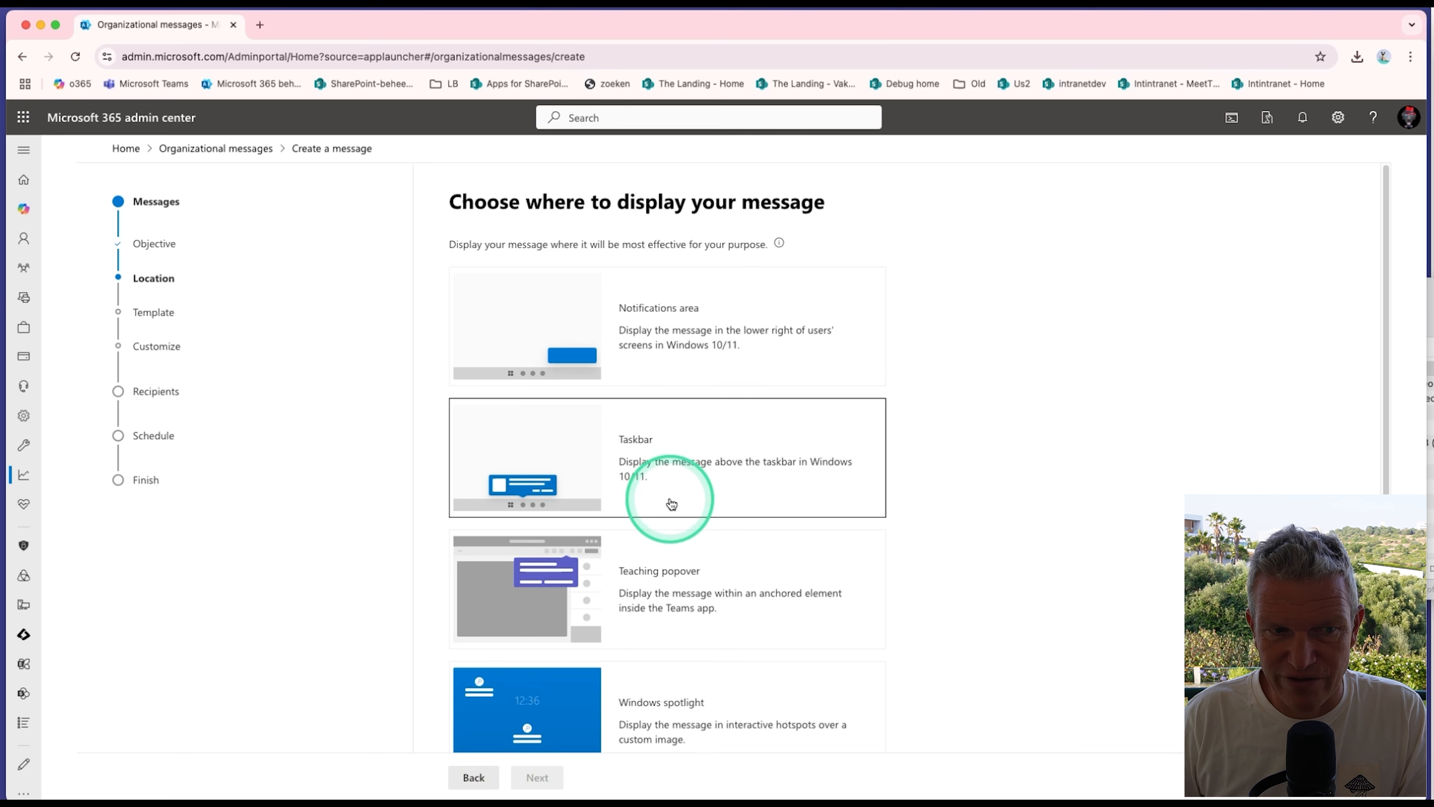
{"action": "left_click", "coordinate": [653, 590]}
{"action": "left_click", "coordinate": [551, 778]}
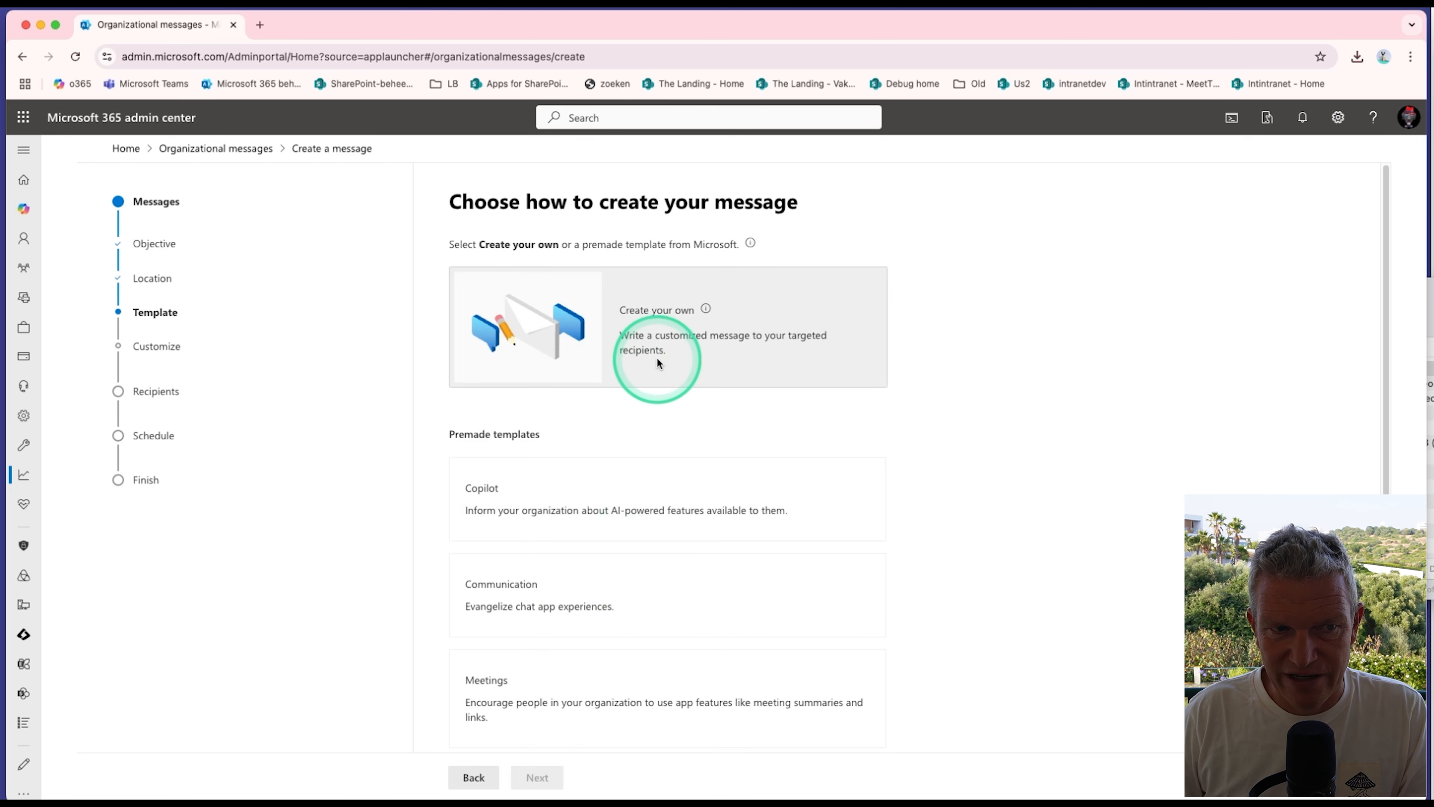
Step: Review the premade templates offered for the Teaching popover and try to choose Create your own
{"action": "scroll", "coordinate": [565, 570], "scroll_direction": "down", "scroll_amount": 1}
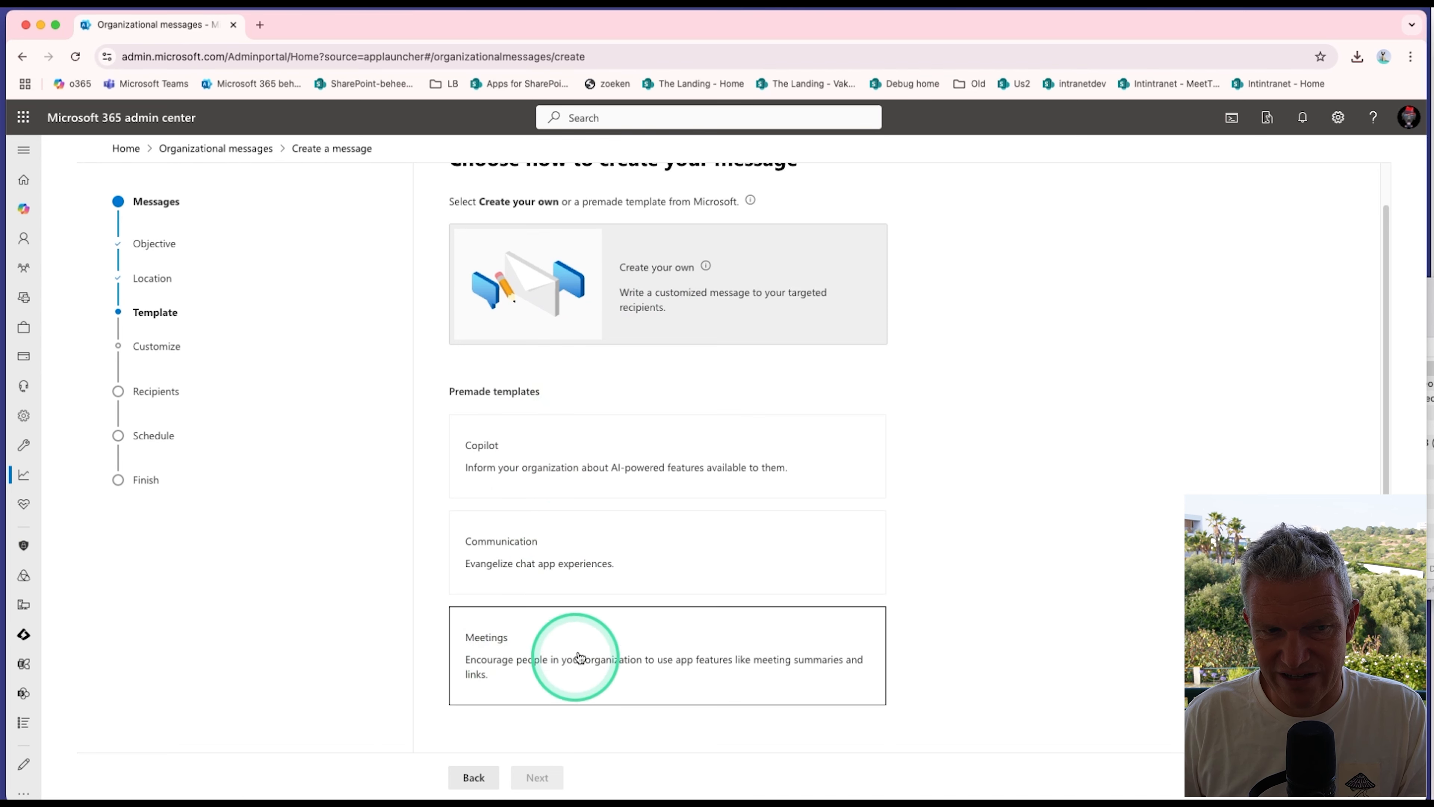
{"action": "scroll", "coordinate": [580, 657], "scroll_direction": "up", "scroll_amount": 1}
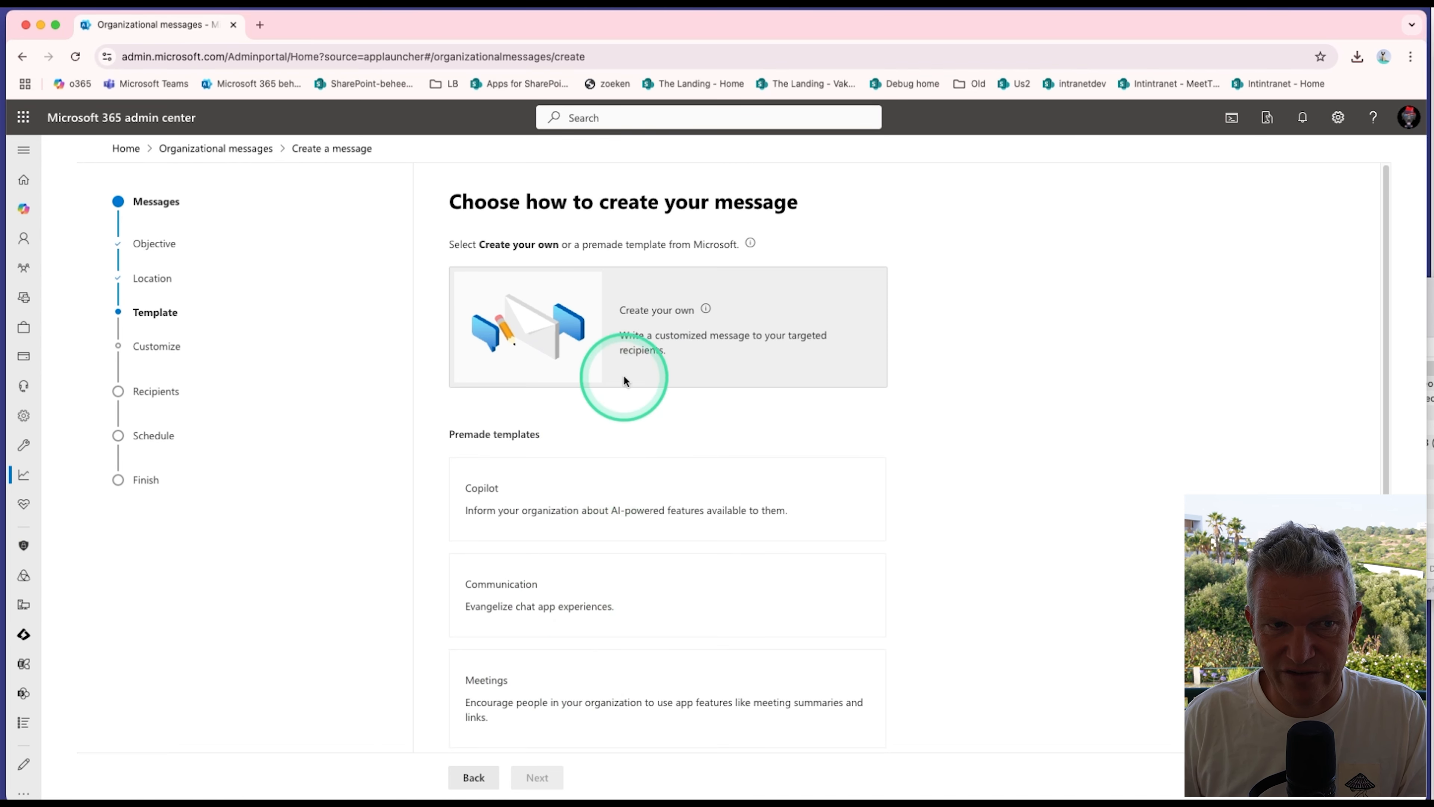
{"action": "left_click", "coordinate": [633, 330]}
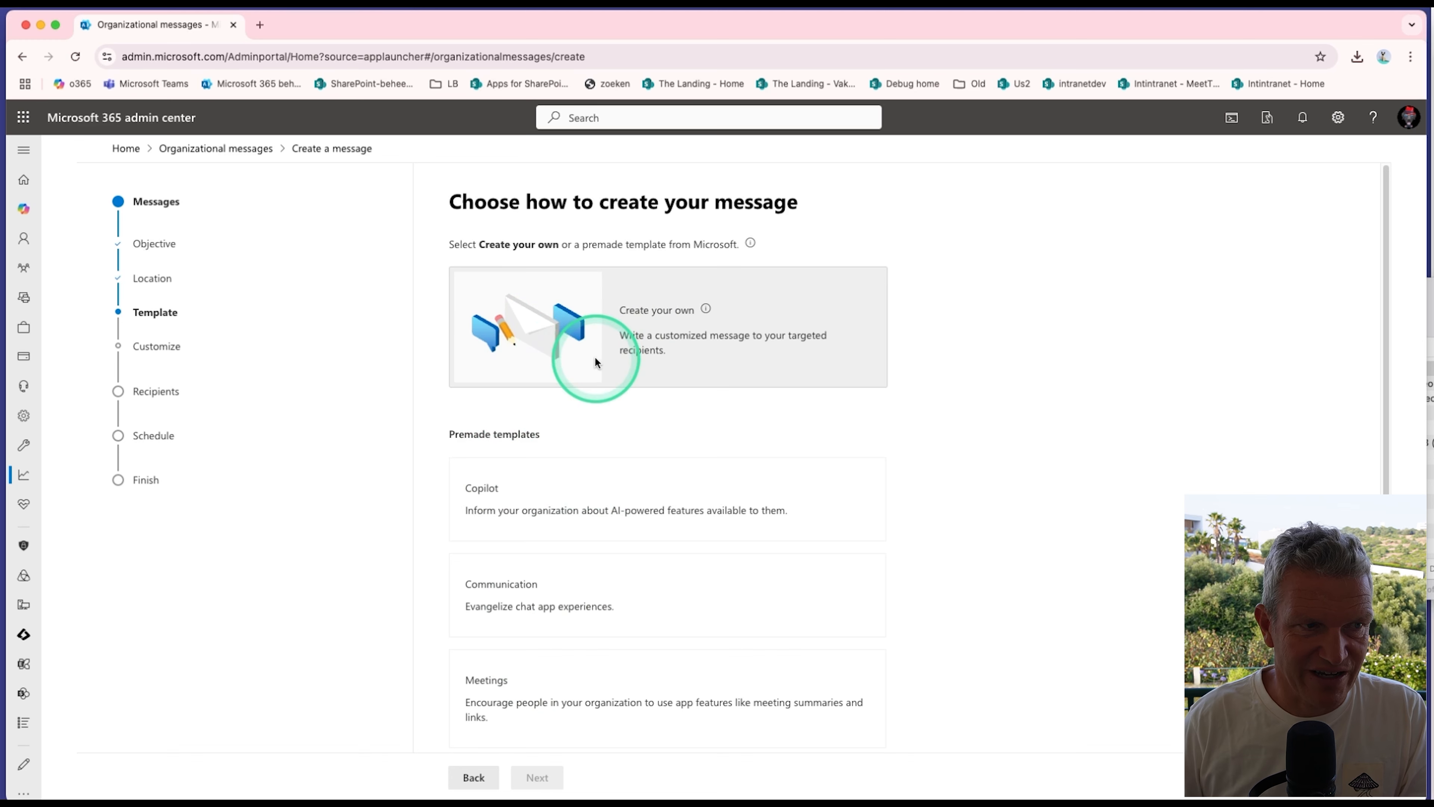
Step: Try the premade Meetings template with the Send meeting links content, and leave the message without saving
{"action": "scroll", "coordinate": [598, 369], "scroll_direction": "down", "scroll_amount": 1}
{"action": "scroll", "coordinate": [597, 378], "scroll_direction": "down", "scroll_amount": 1}
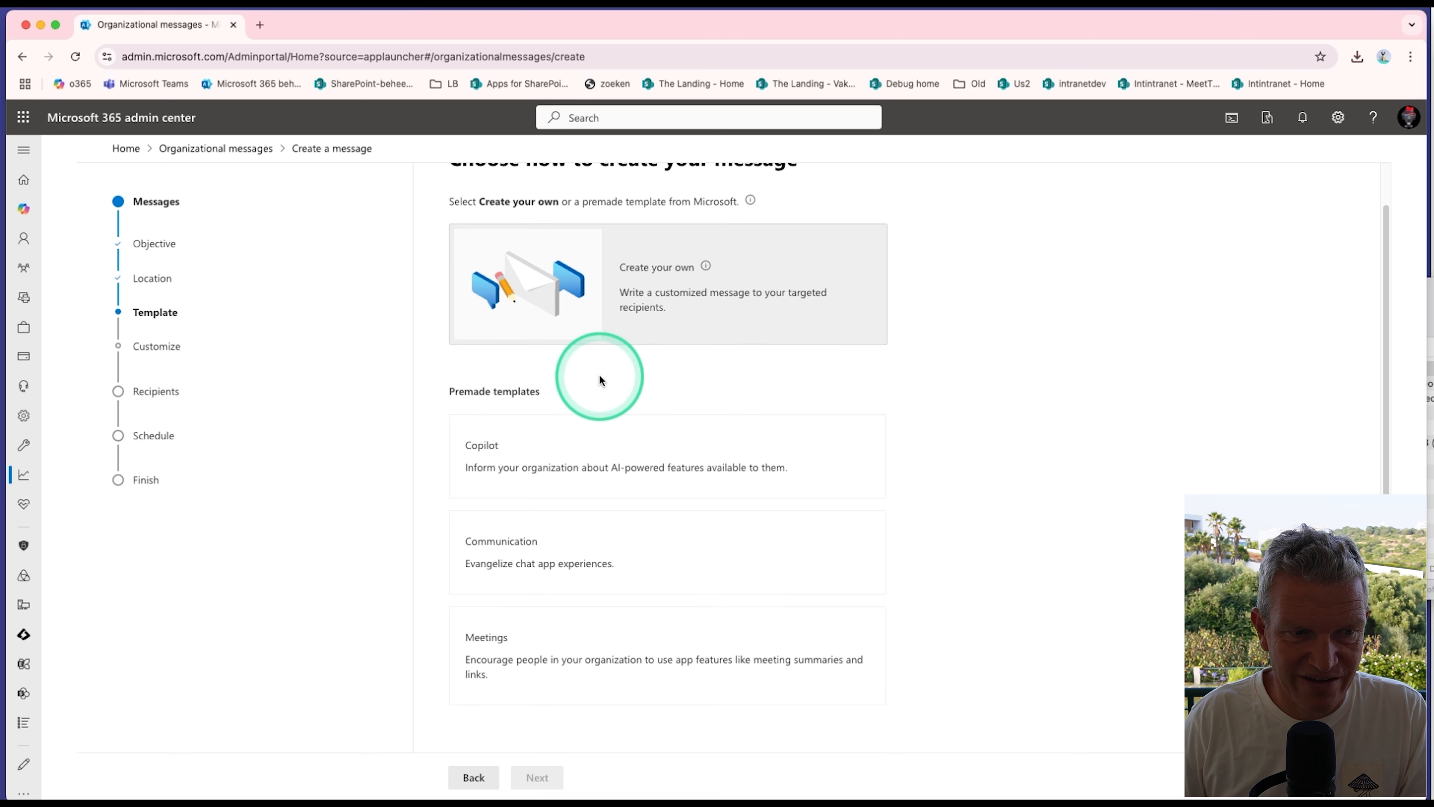
{"action": "left_click", "coordinate": [539, 671]}
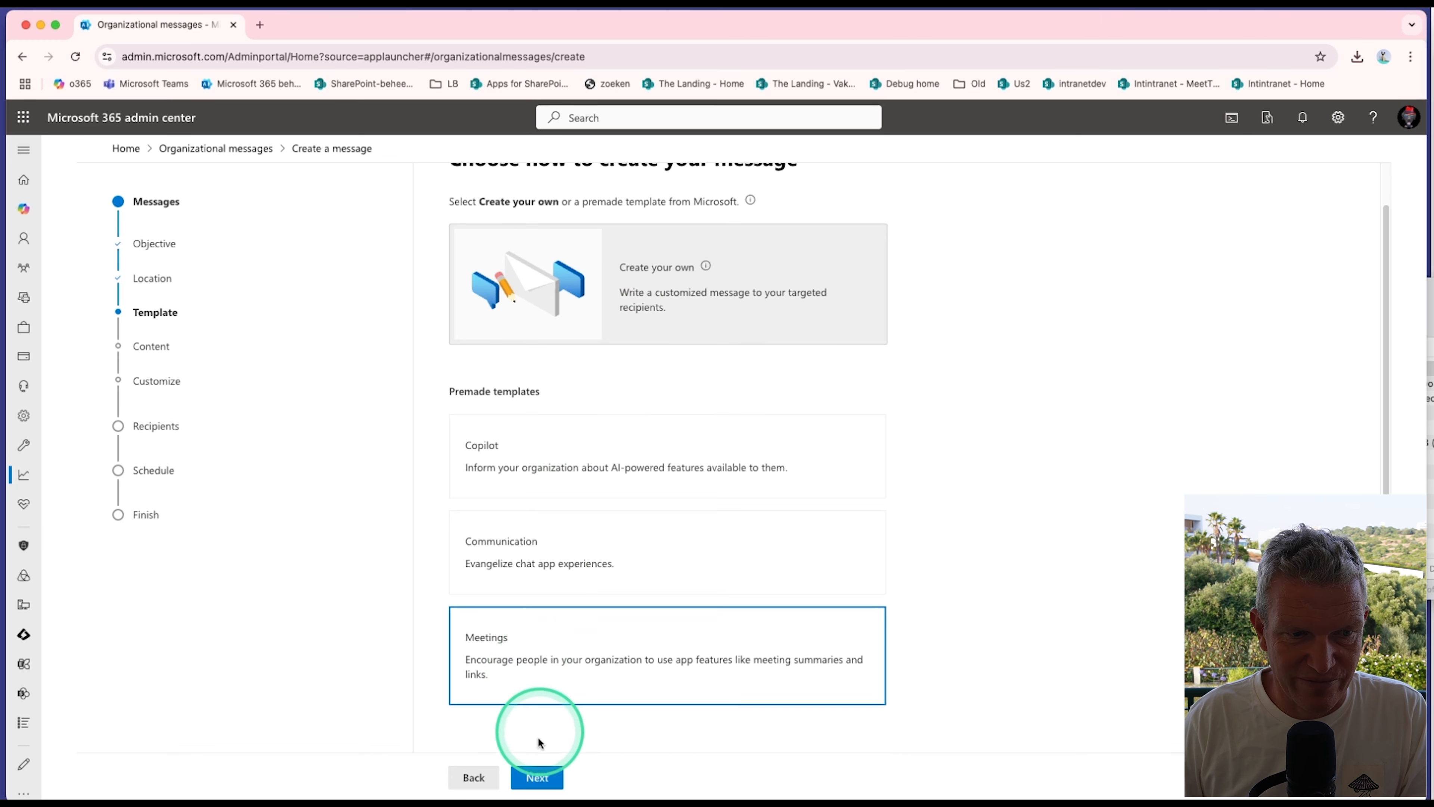
{"action": "left_click", "coordinate": [544, 778]}
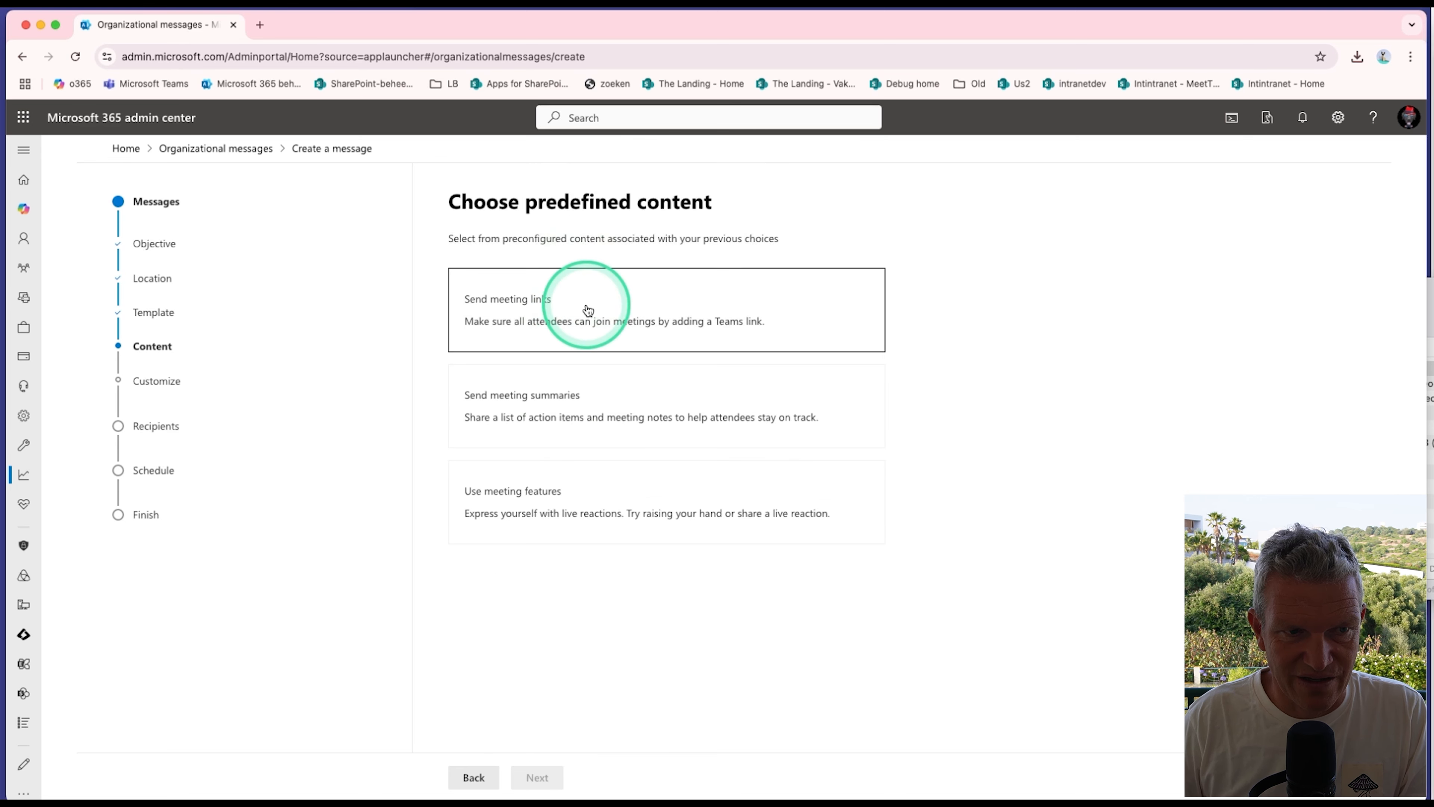
{"action": "left_click", "coordinate": [581, 324]}
{"action": "left_click", "coordinate": [562, 753]}
{"action": "left_click", "coordinate": [547, 779]}
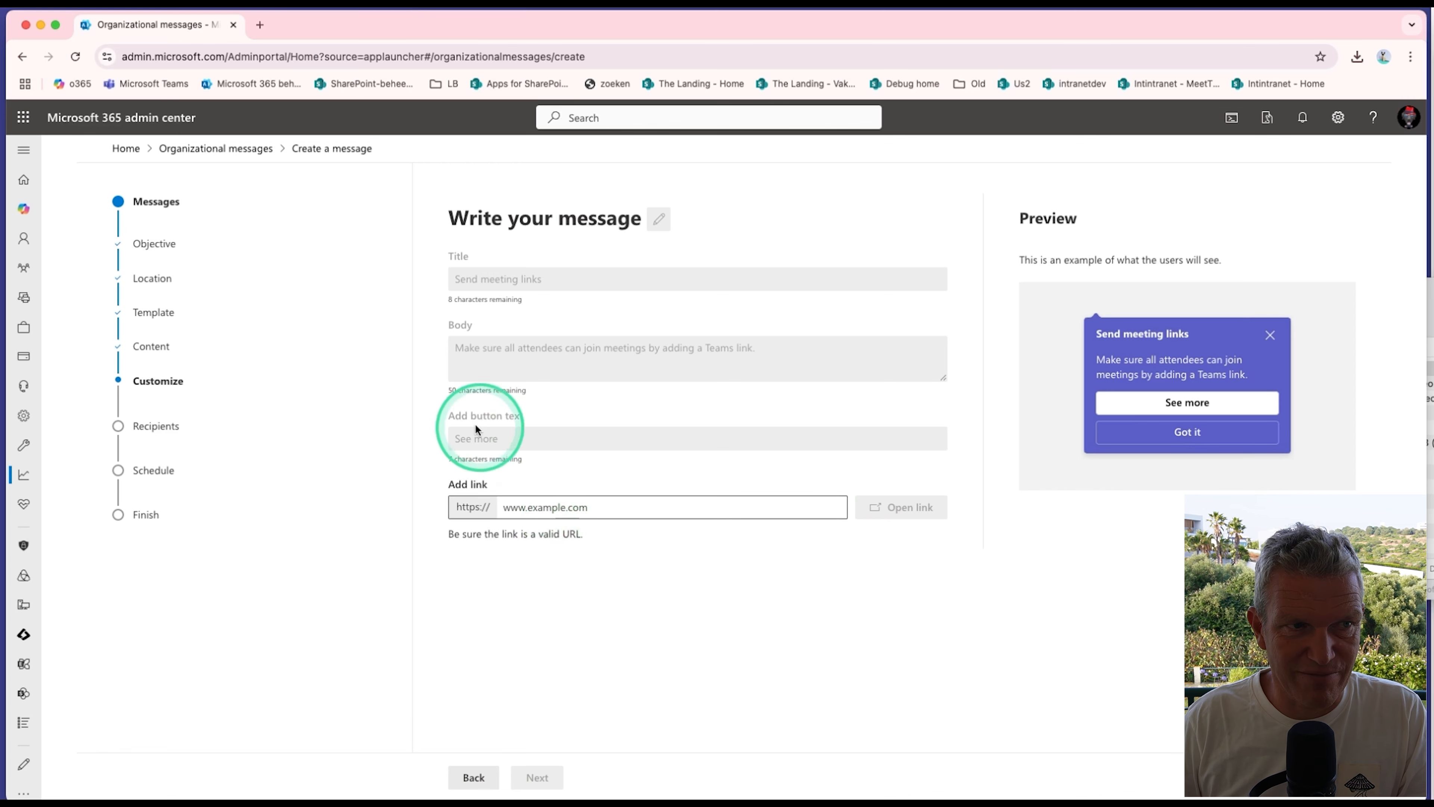
{"action": "left_click", "coordinate": [248, 164]}
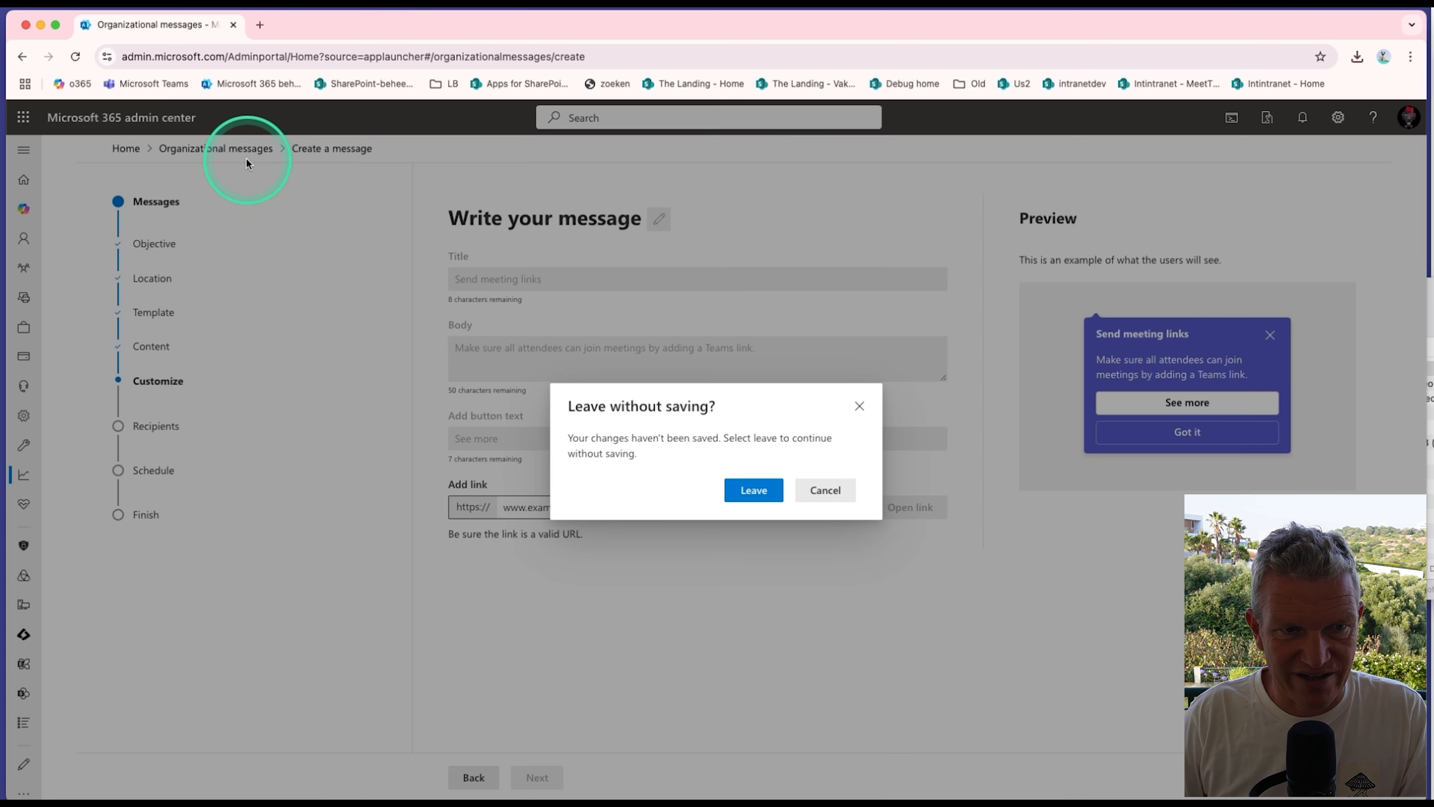
{"action": "left_click", "coordinate": [758, 491]}
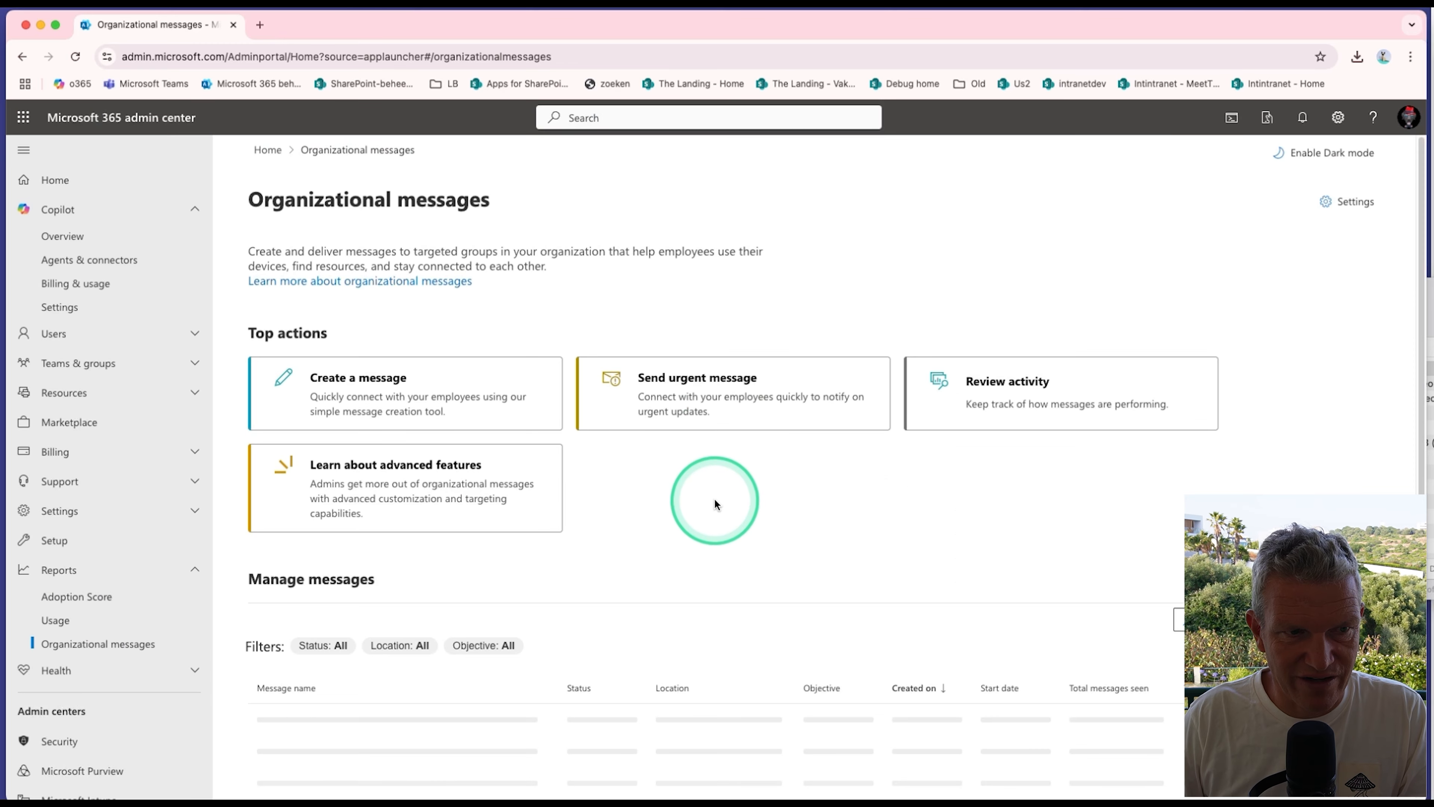
Step: Start an urgent message with the Adoption objective, view its display locations, and leave the creation wizard
{"action": "left_click", "coordinate": [692, 394]}
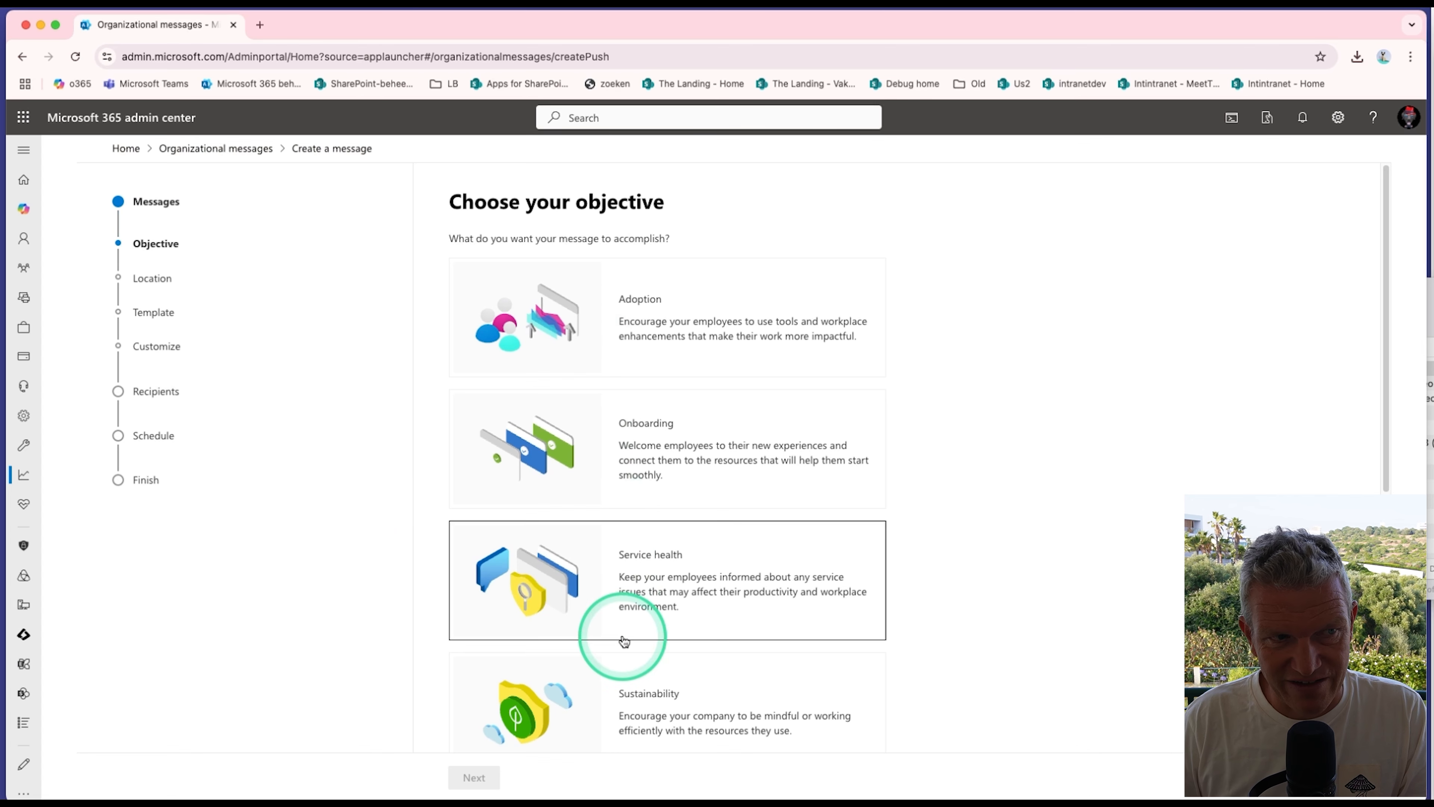
{"action": "left_click", "coordinate": [597, 348]}
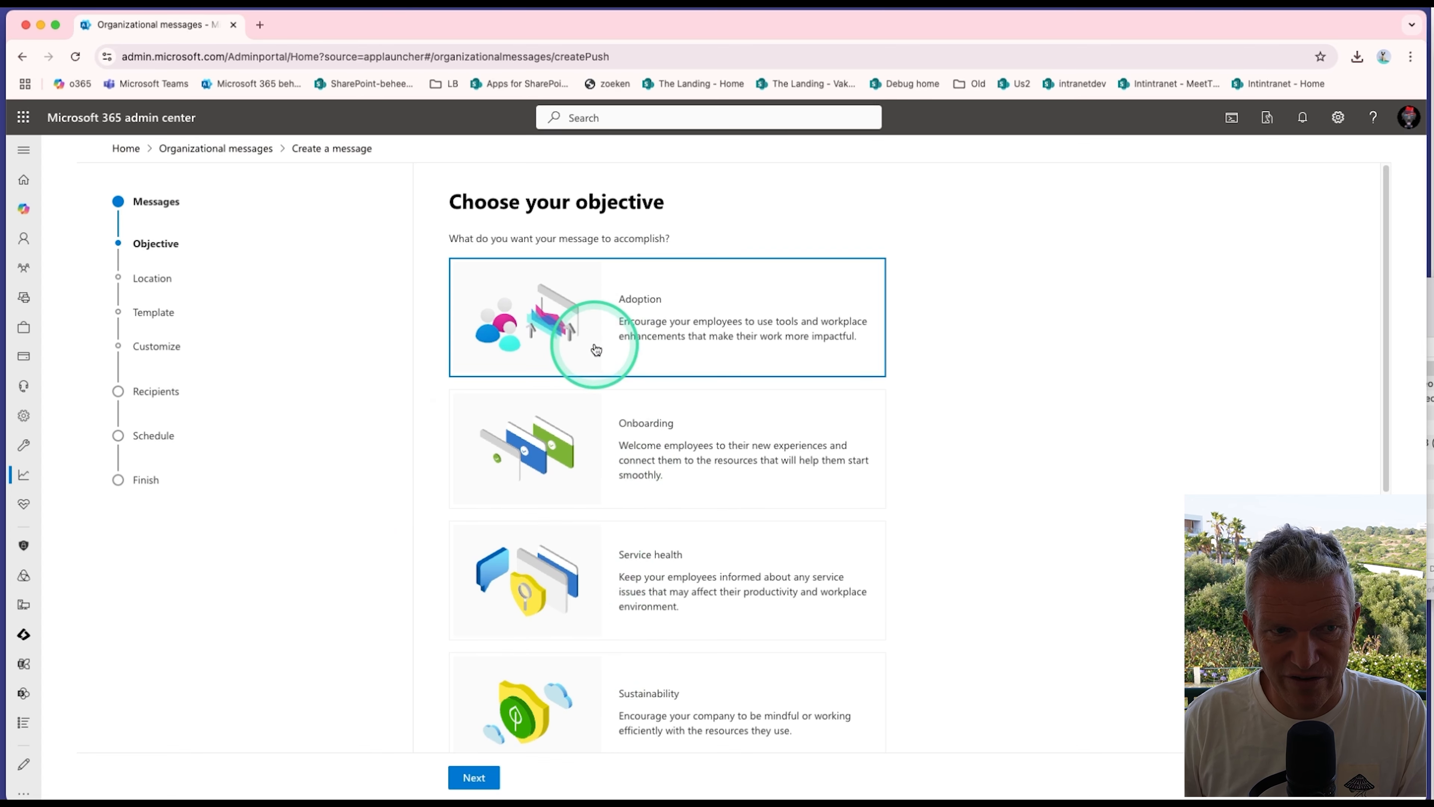
{"action": "left_click", "coordinate": [474, 777]}
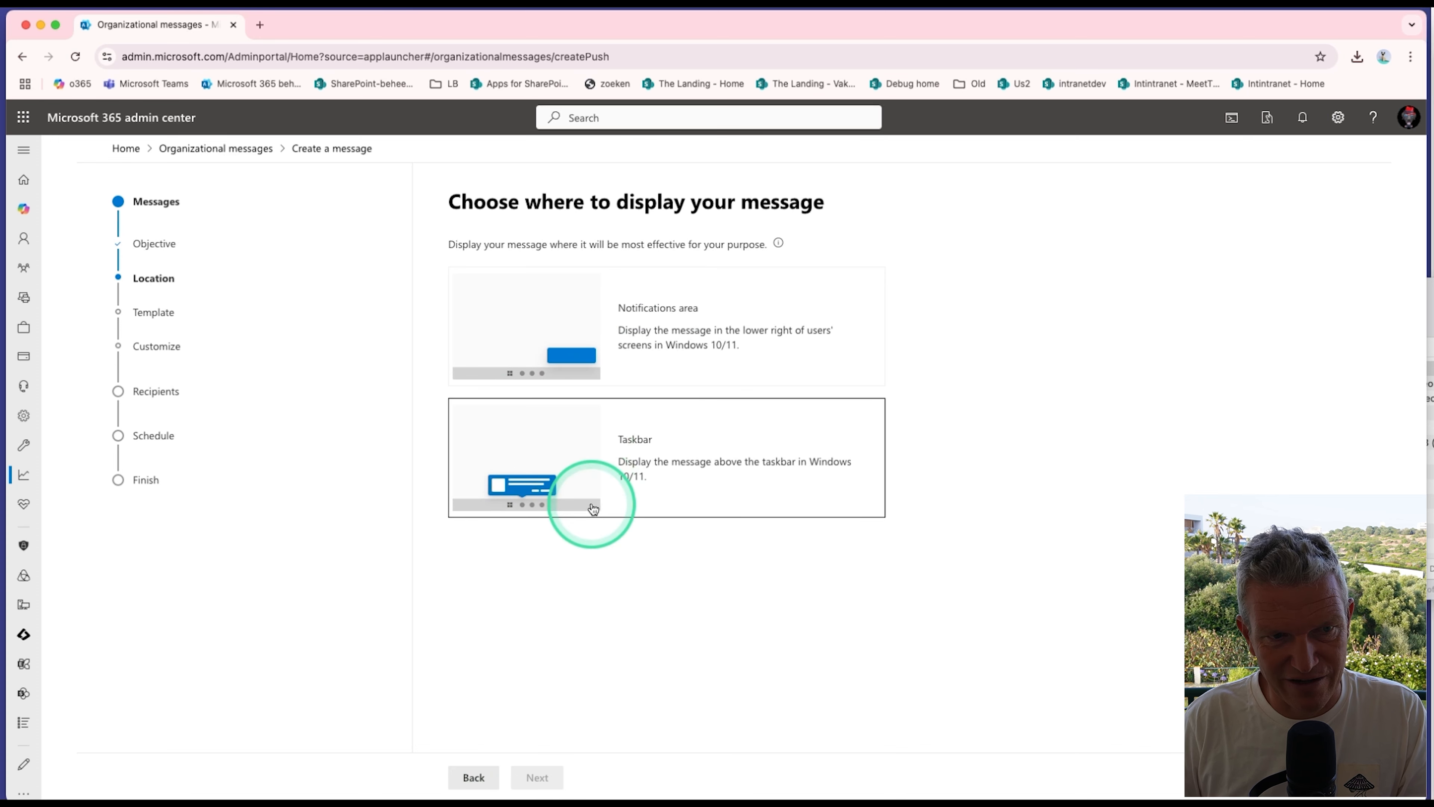
{"action": "left_click", "coordinate": [473, 777]}
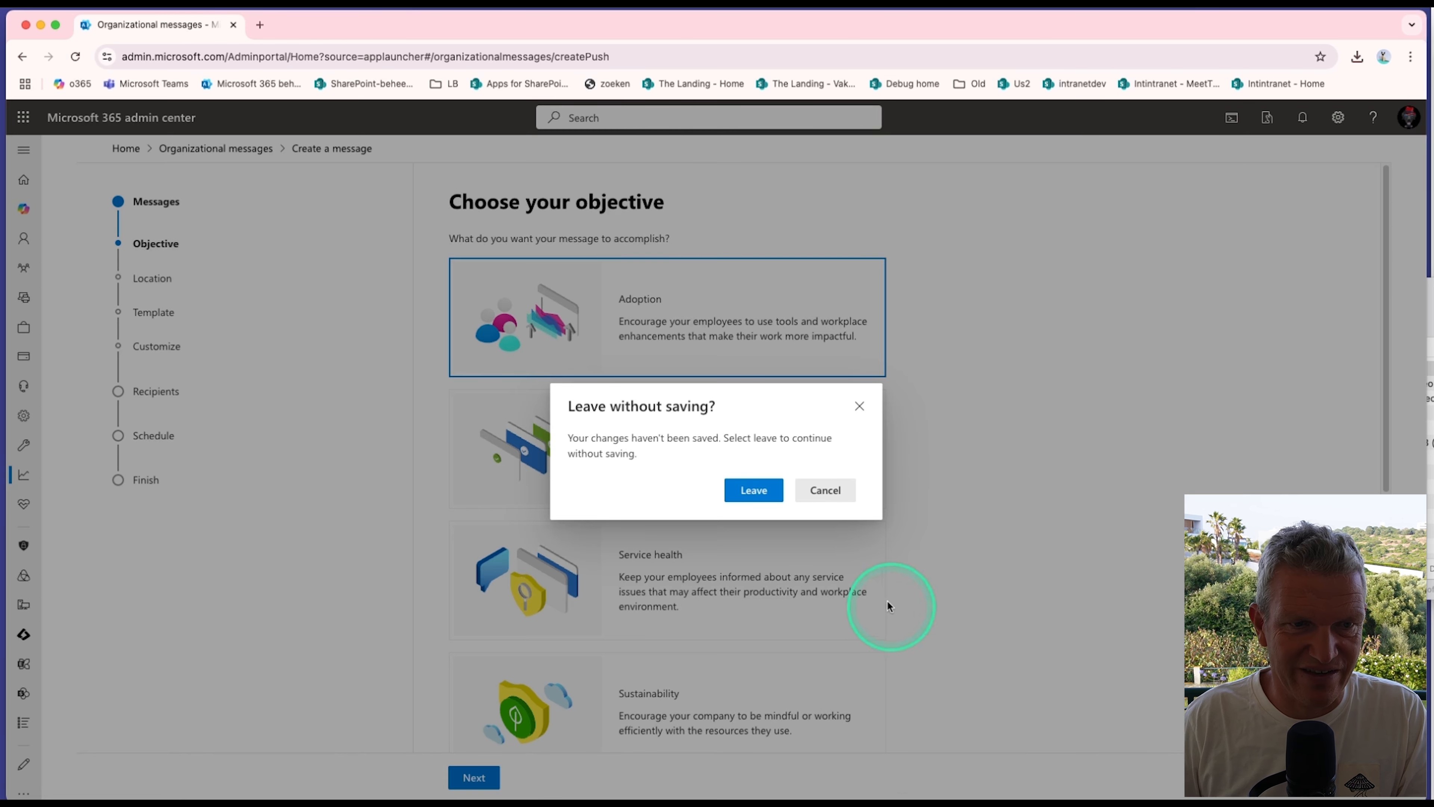
{"action": "left_click", "coordinate": [754, 487]}
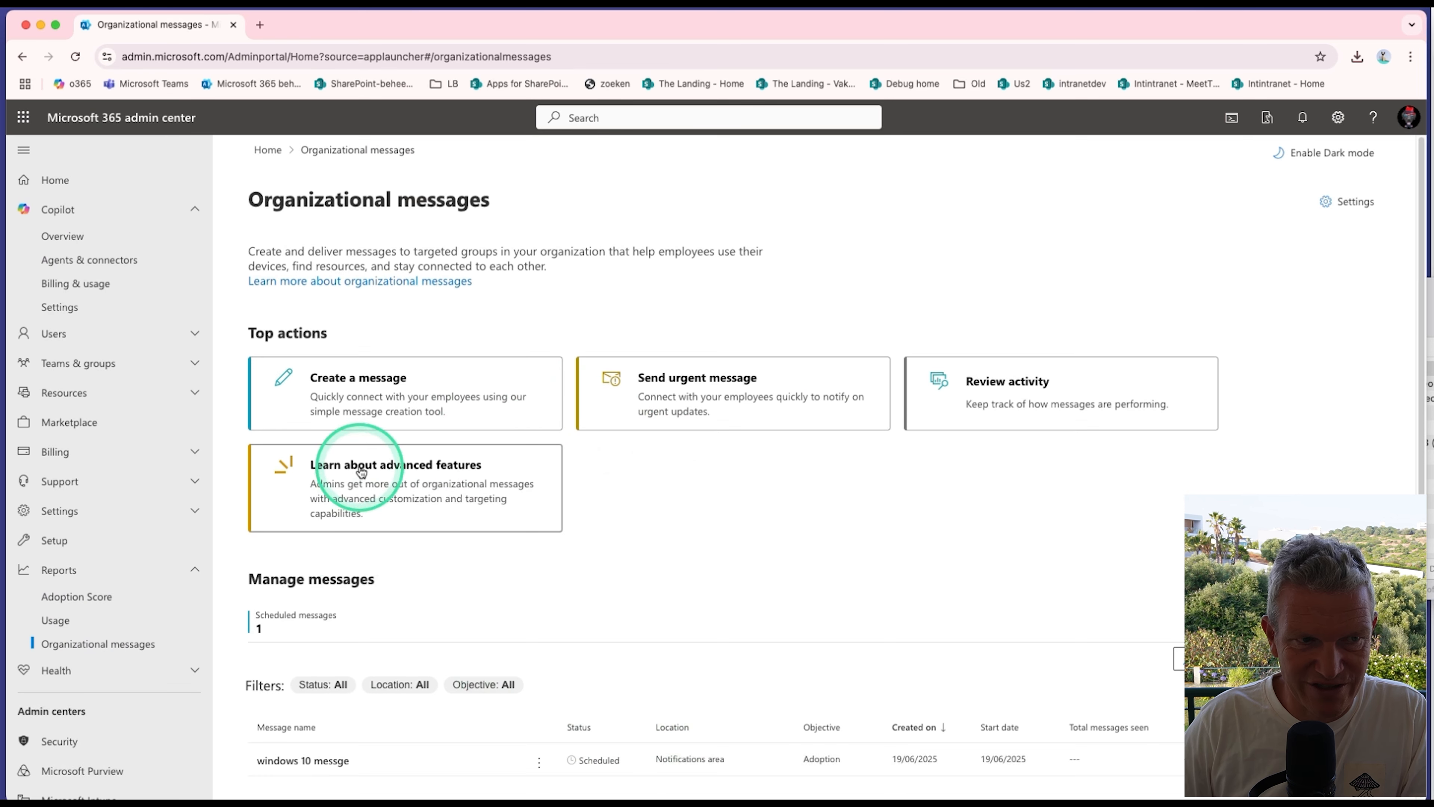
Step: Start a regular message with the Onboarding objective and Teaching popover location, and check the Create your own option
{"action": "left_click", "coordinate": [386, 387]}
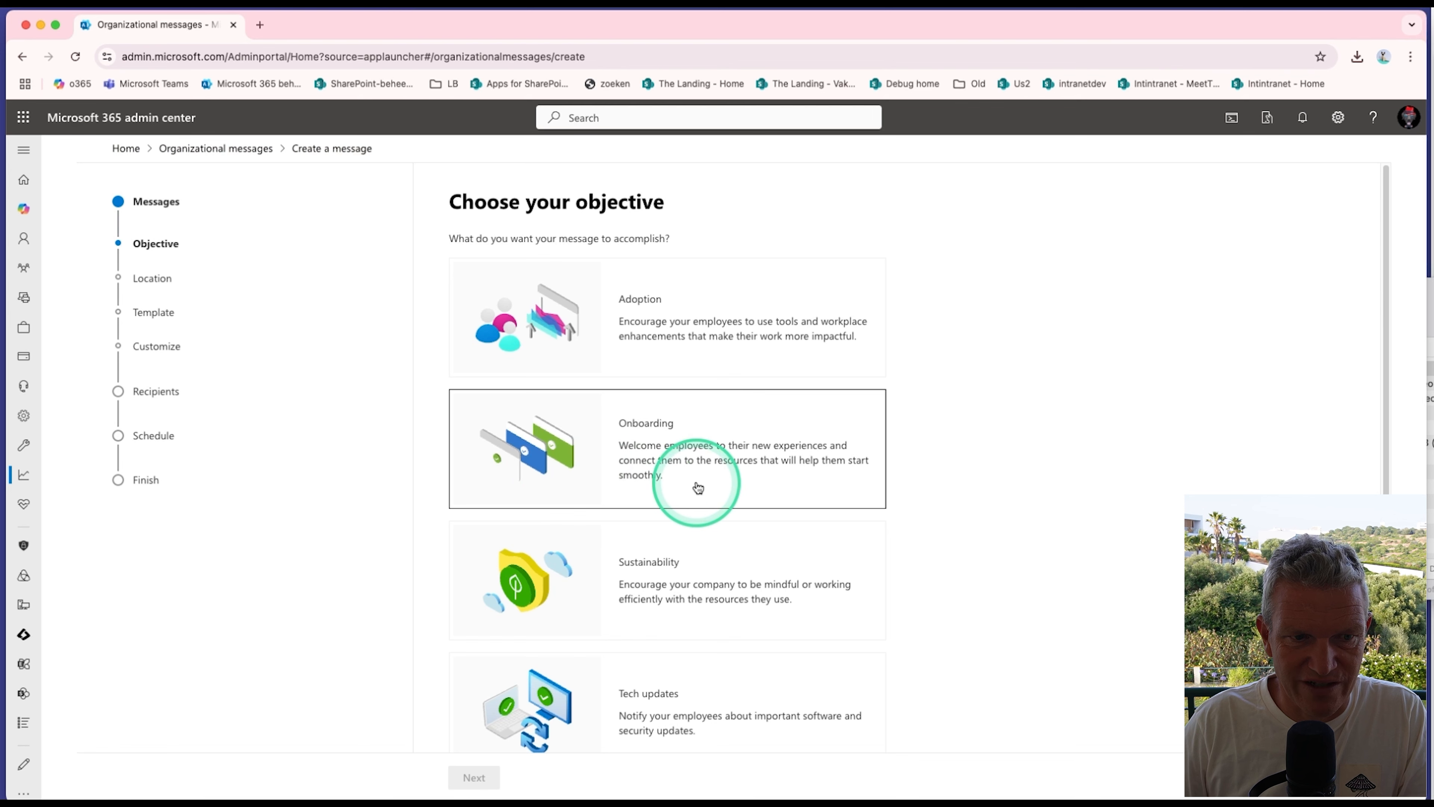
{"action": "left_click", "coordinate": [698, 488]}
{"action": "left_click", "coordinate": [473, 778]}
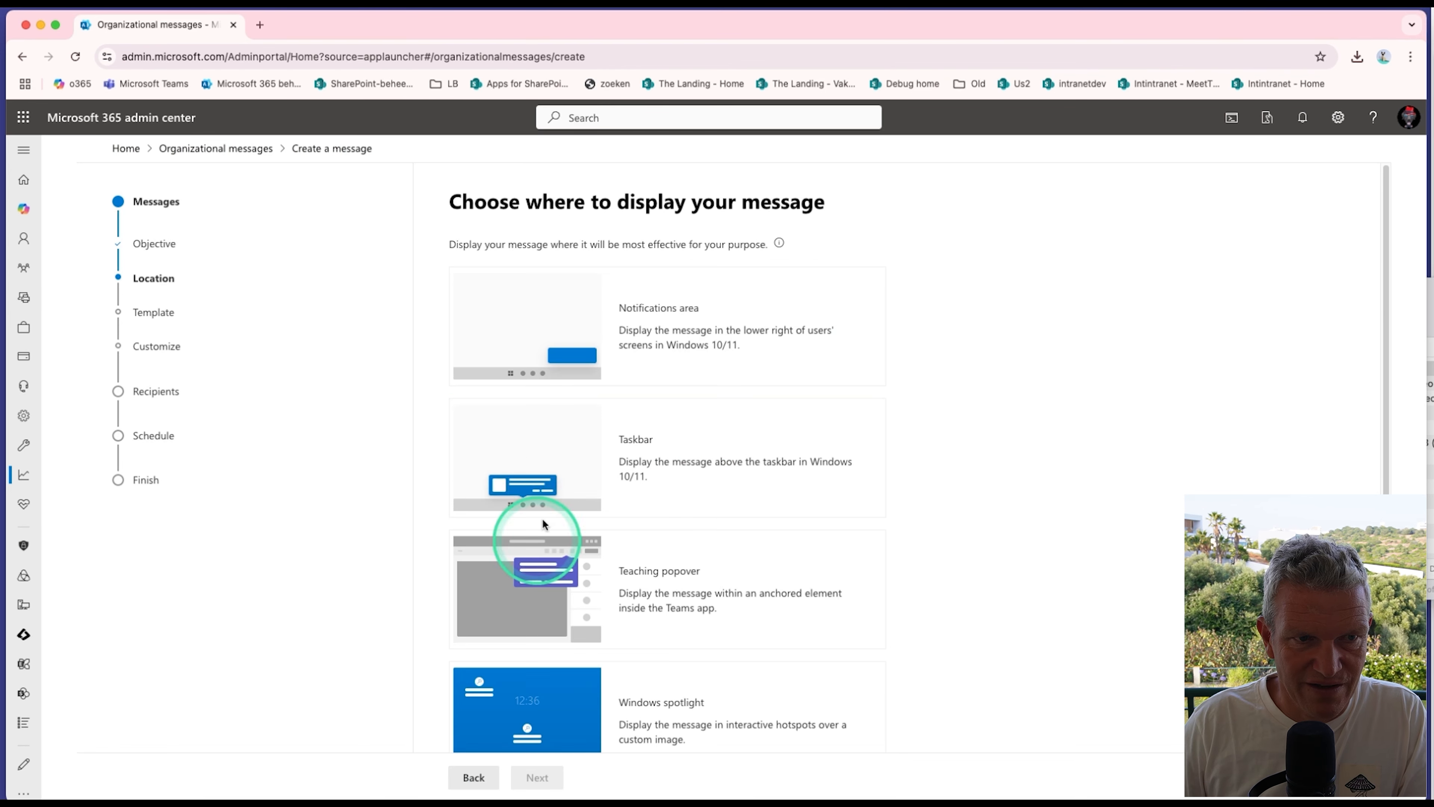
{"action": "left_click", "coordinate": [540, 571]}
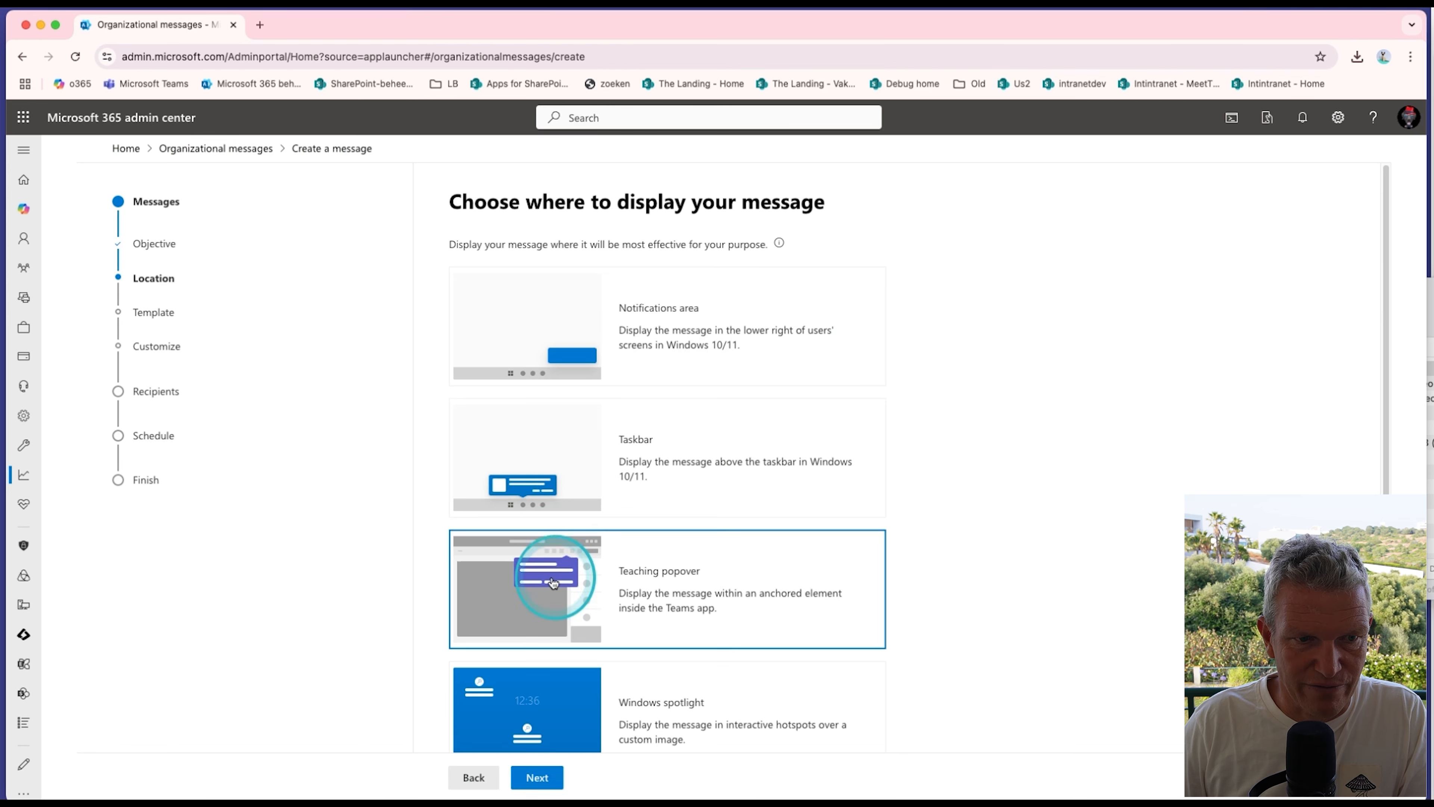
{"action": "left_click", "coordinate": [531, 780]}
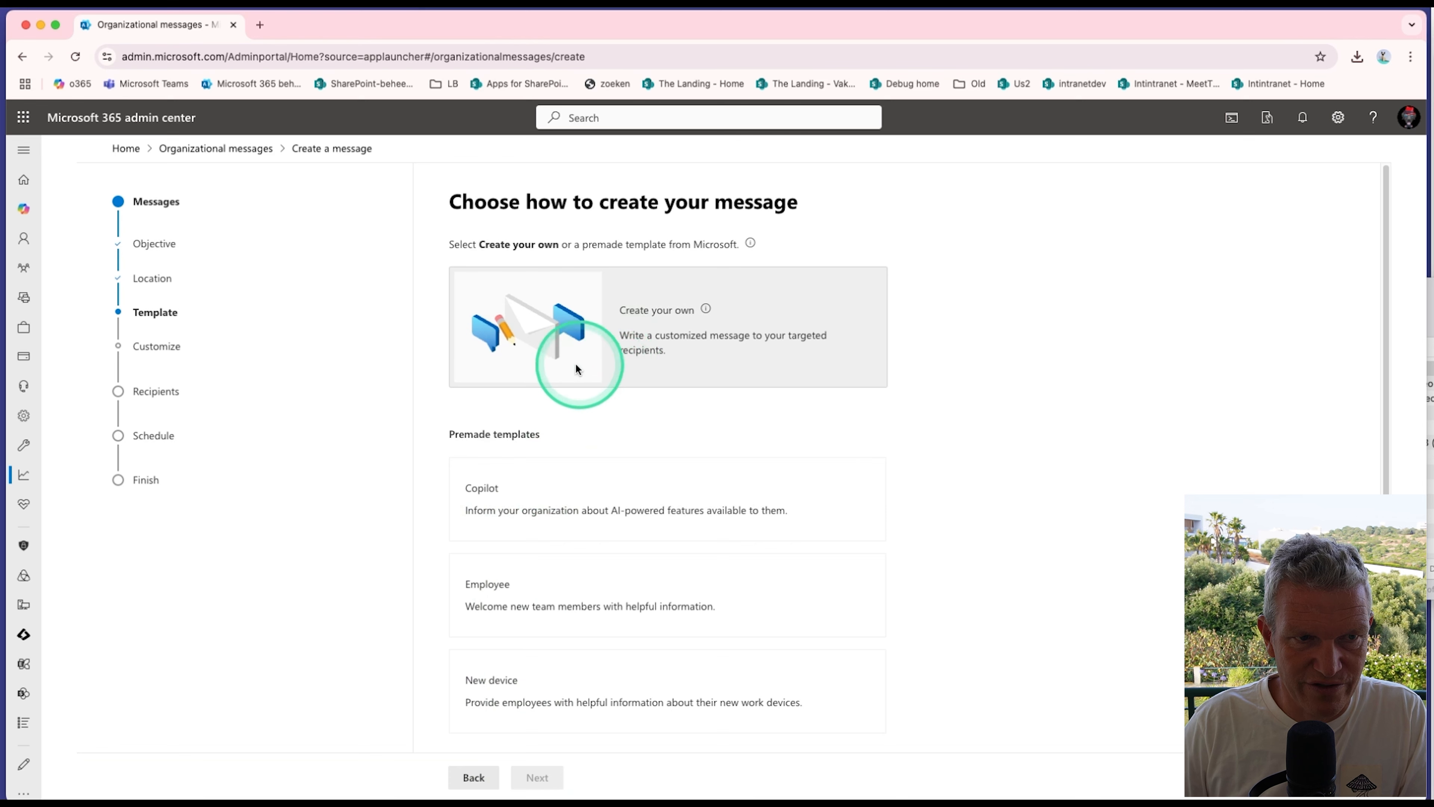
{"action": "scroll", "coordinate": [556, 627], "scroll_direction": "down", "scroll_amount": 1}
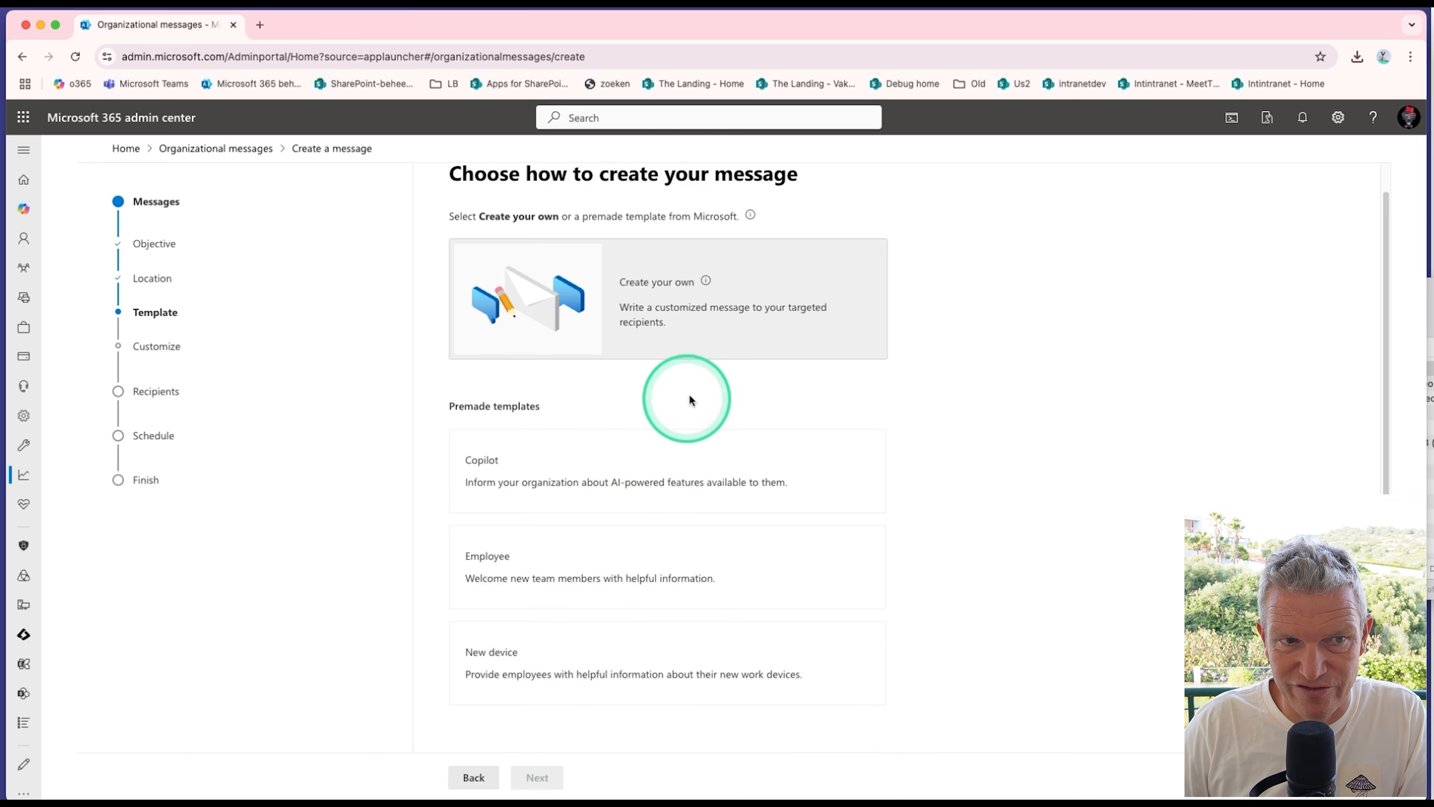
{"action": "left_click", "coordinate": [706, 281]}
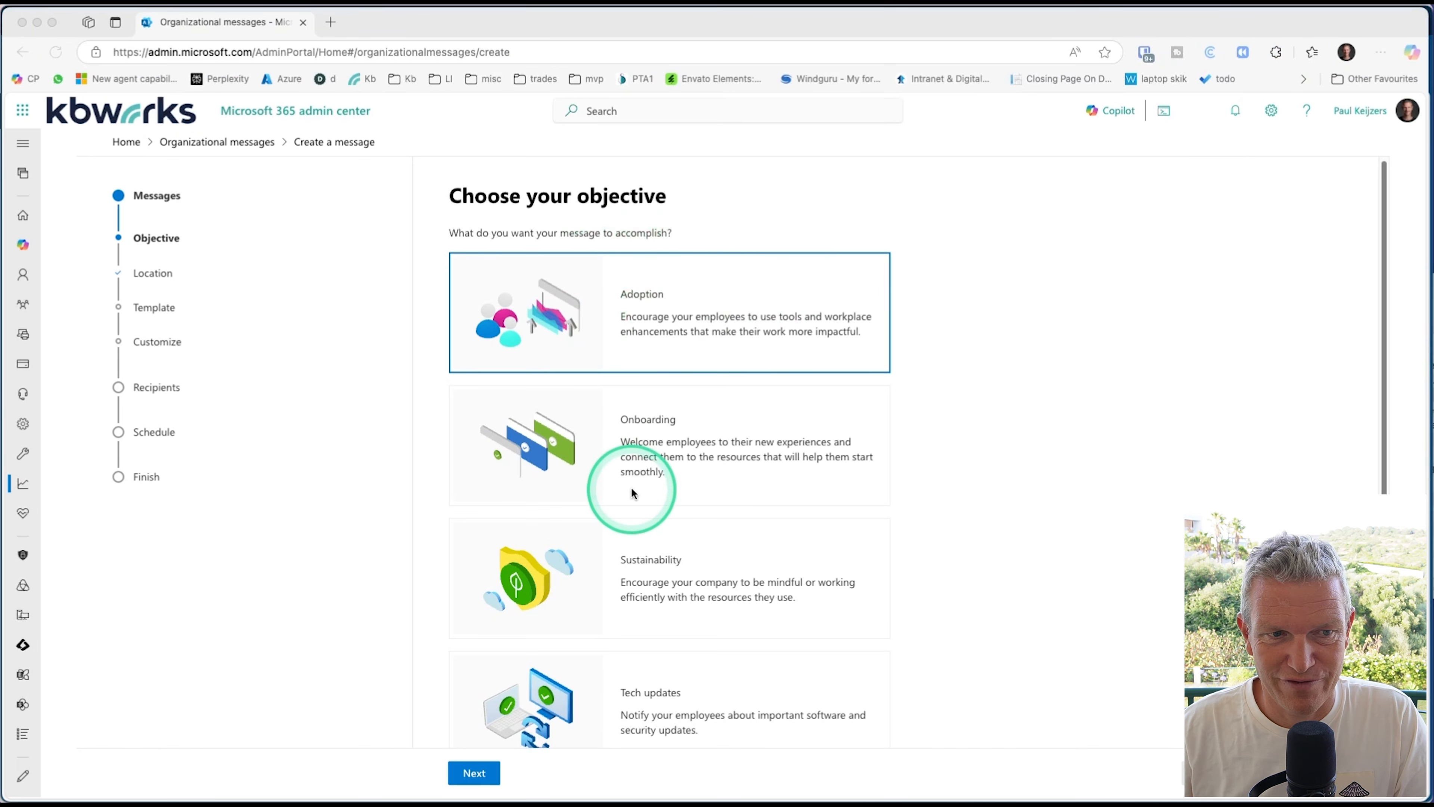
Step: Set the message to the Onboarding objective and Teaching popover location, using Create your own instead of a template
{"action": "left_click", "coordinate": [665, 443]}
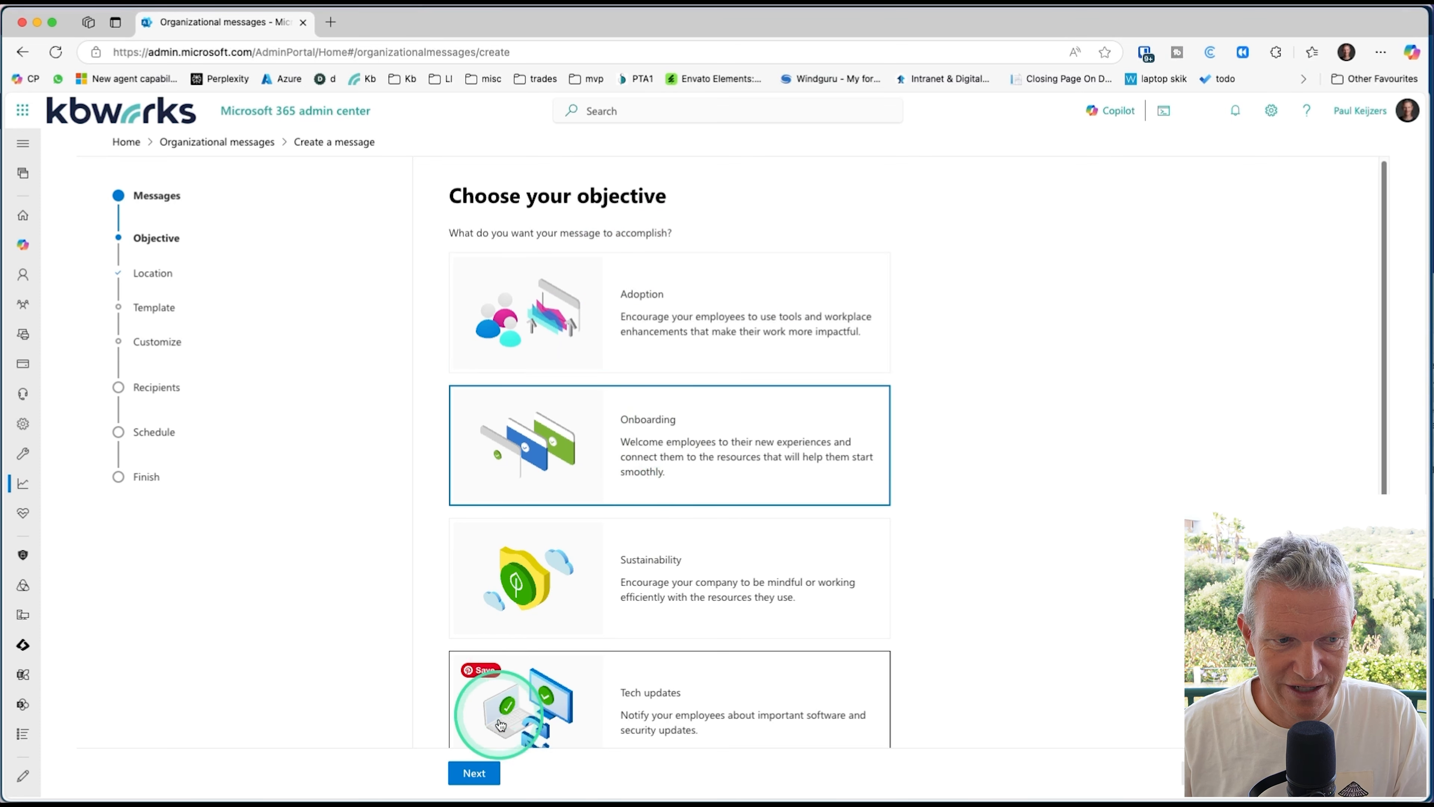
{"action": "left_click", "coordinate": [474, 773]}
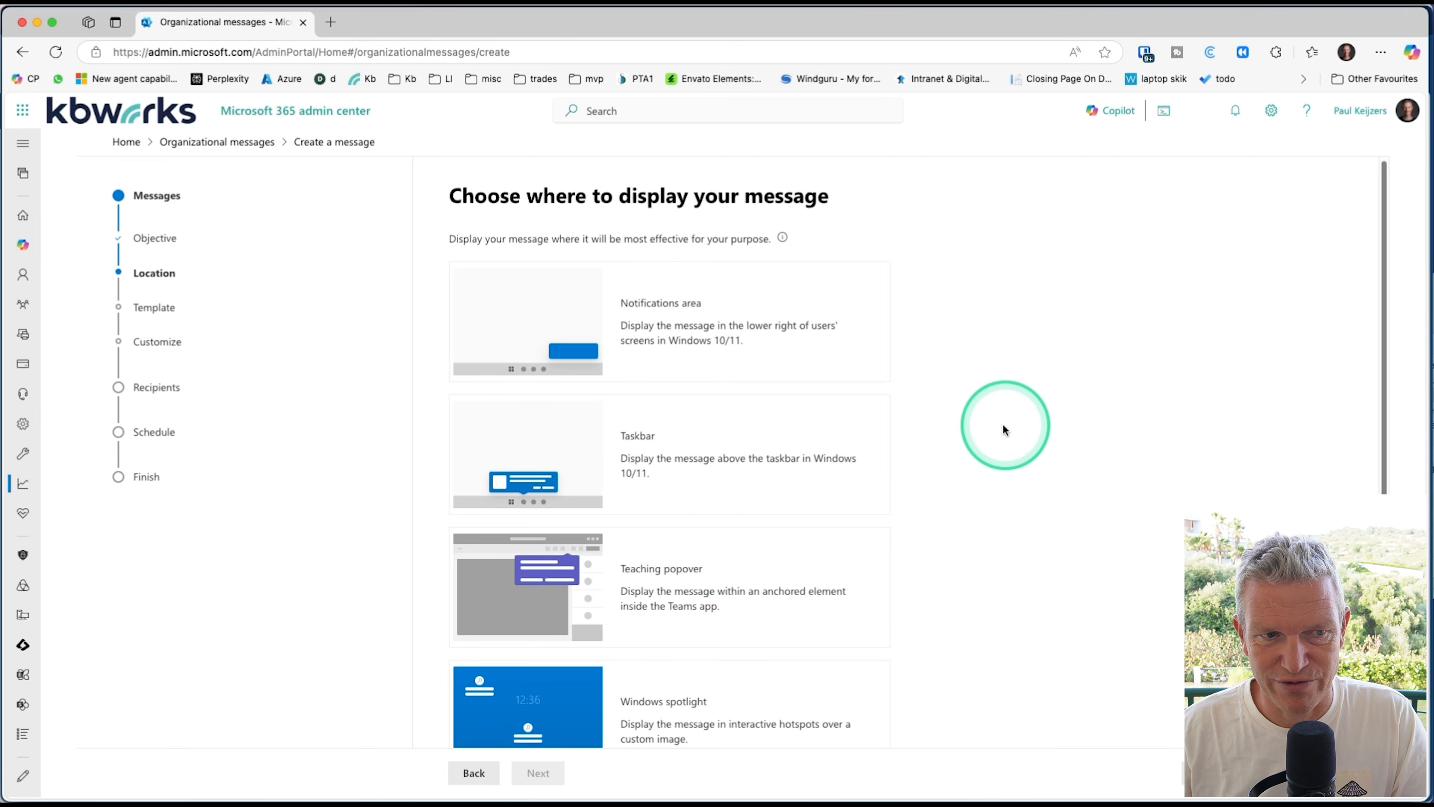
{"action": "left_click", "coordinate": [769, 613]}
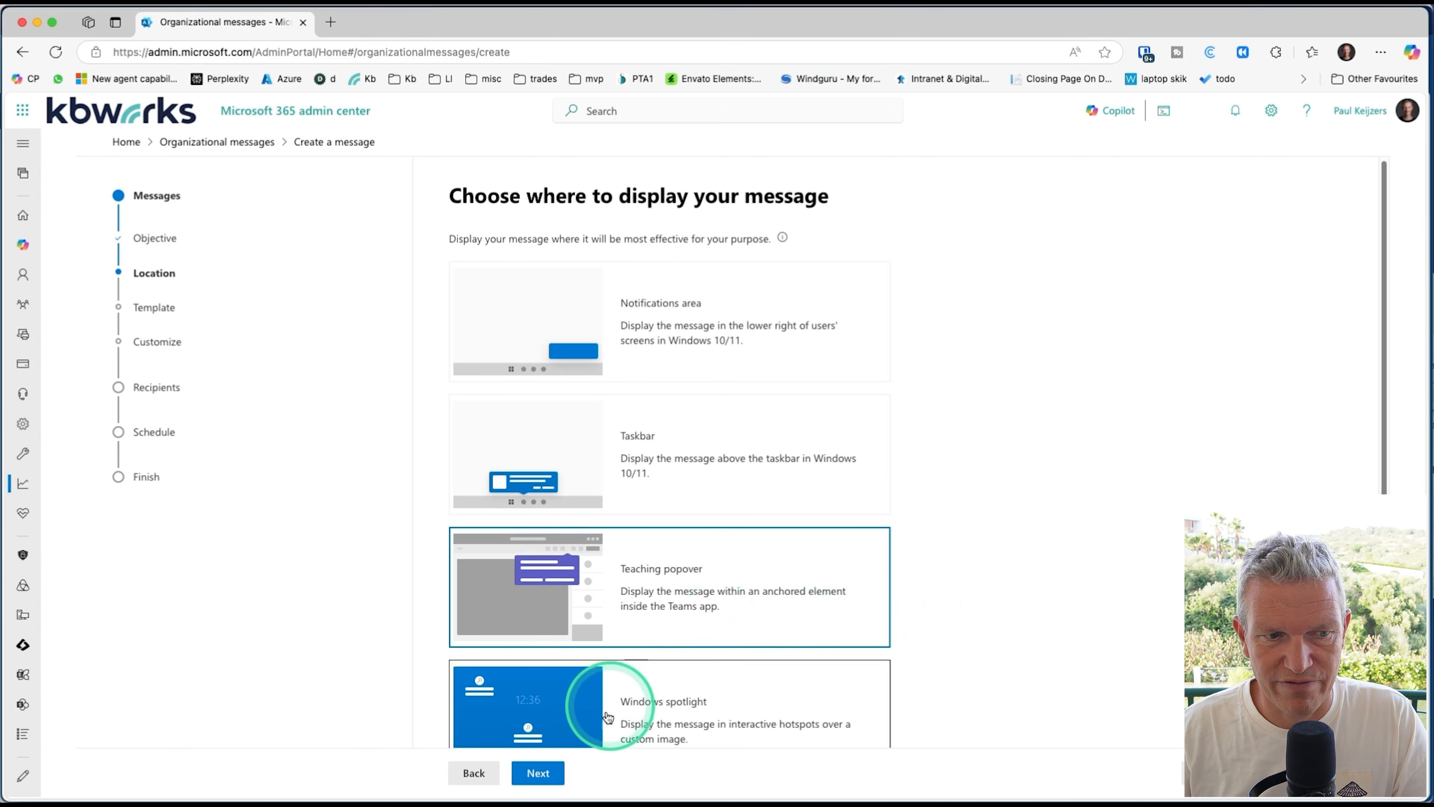
{"action": "left_click", "coordinate": [539, 773]}
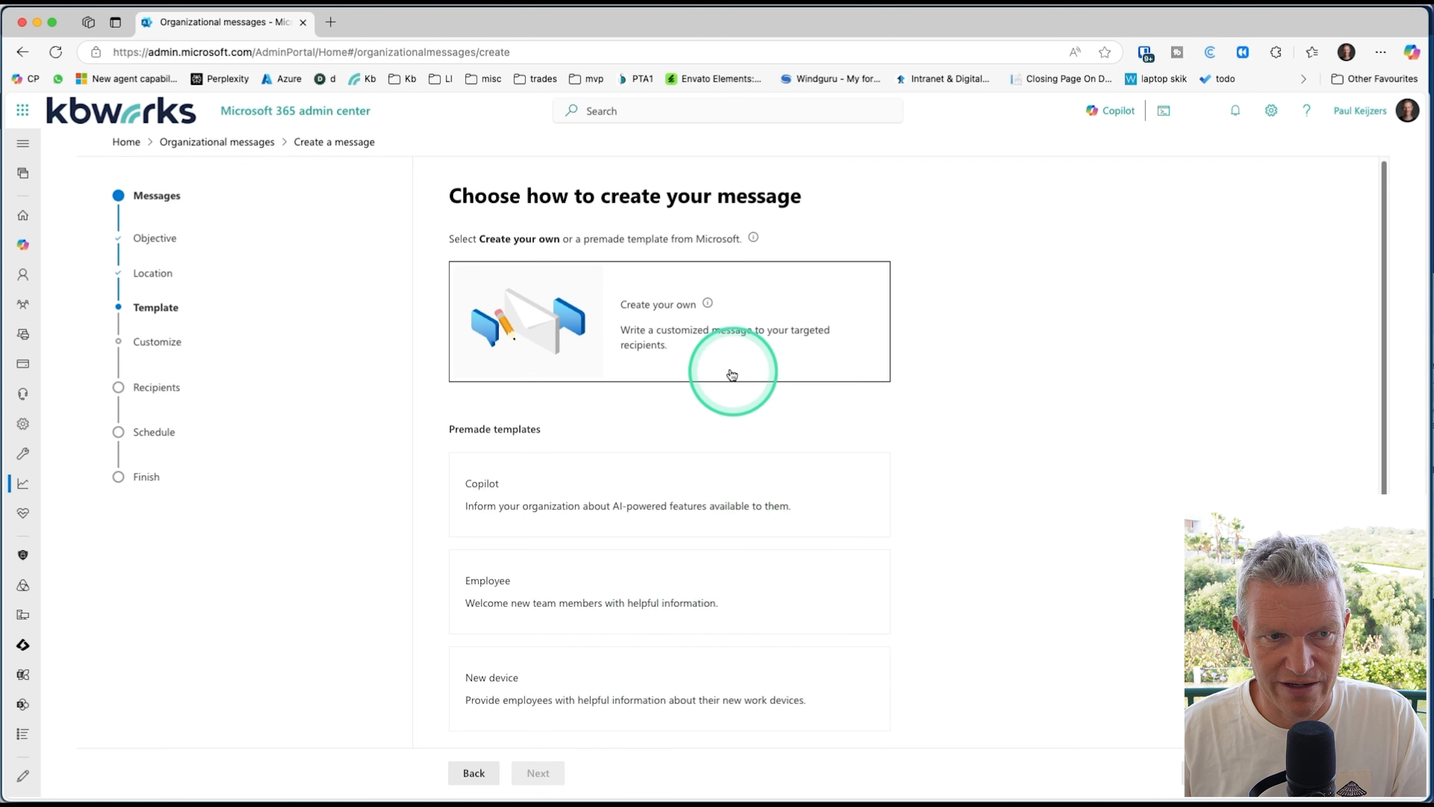
{"action": "left_click", "coordinate": [727, 353]}
{"action": "left_click", "coordinate": [538, 772]}
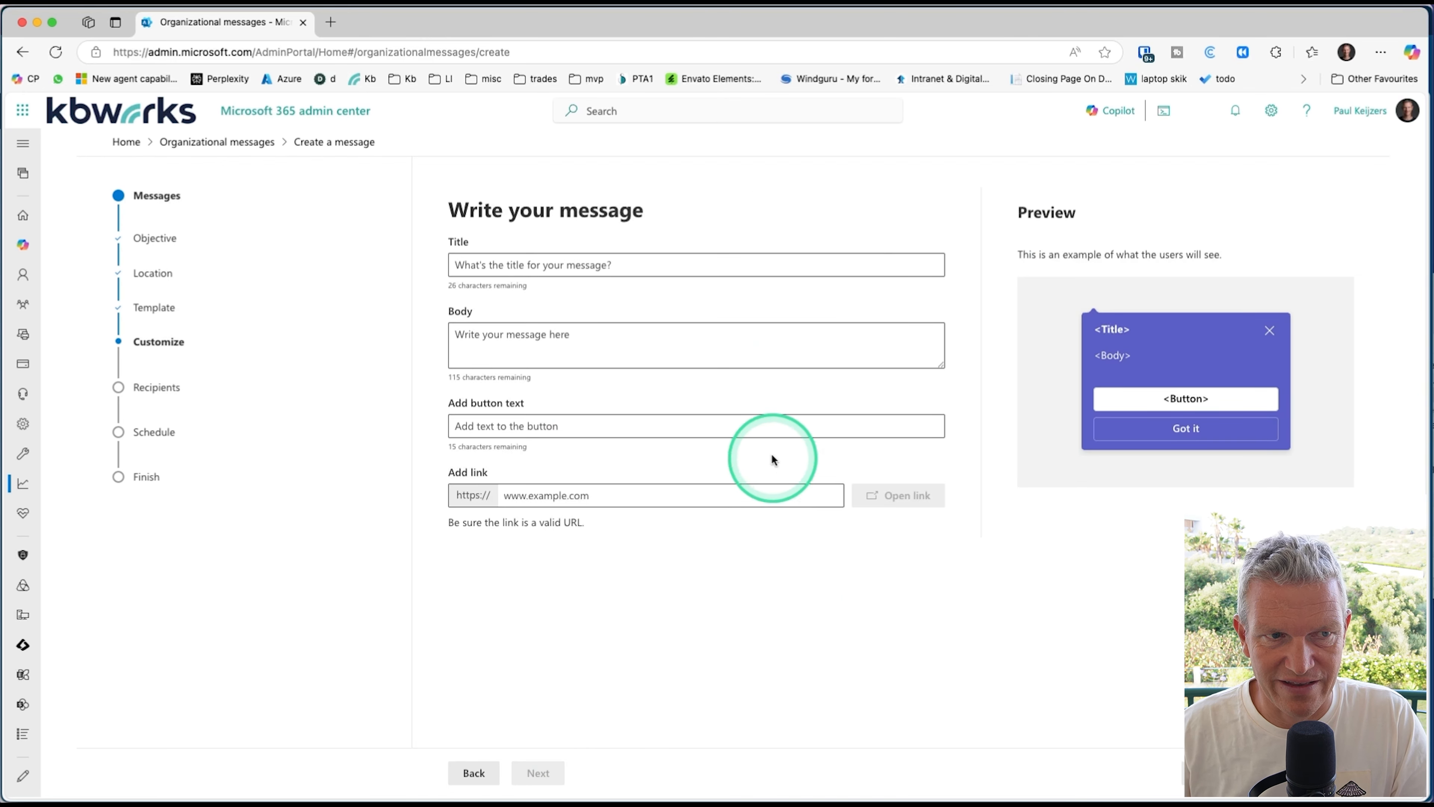
Step: Title the message "welcome today is lunch" and enter "lunch at Lagos" as its body
{"action": "left_click", "coordinate": [719, 258]}
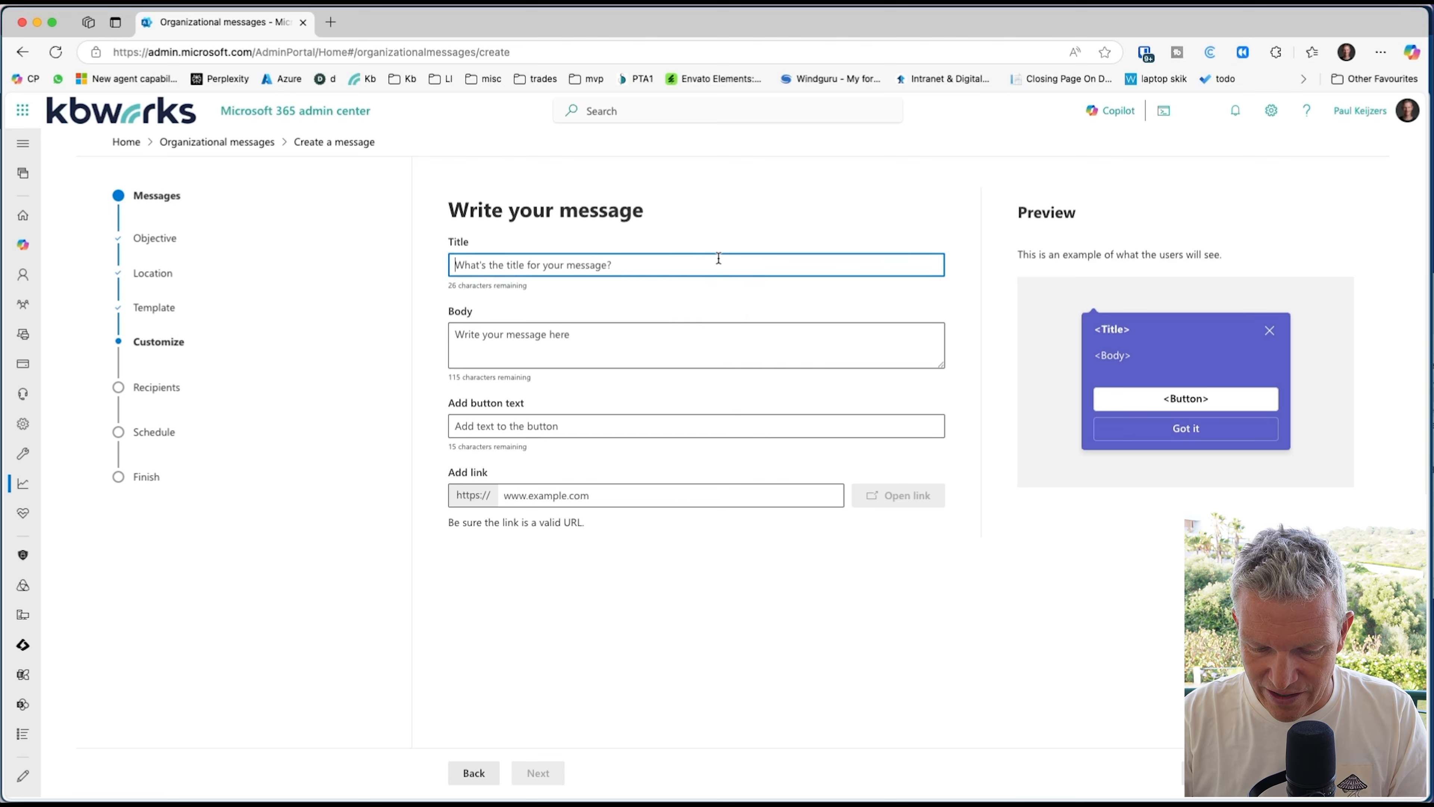
{"action": "type", "text": "welcome today is lunch"}
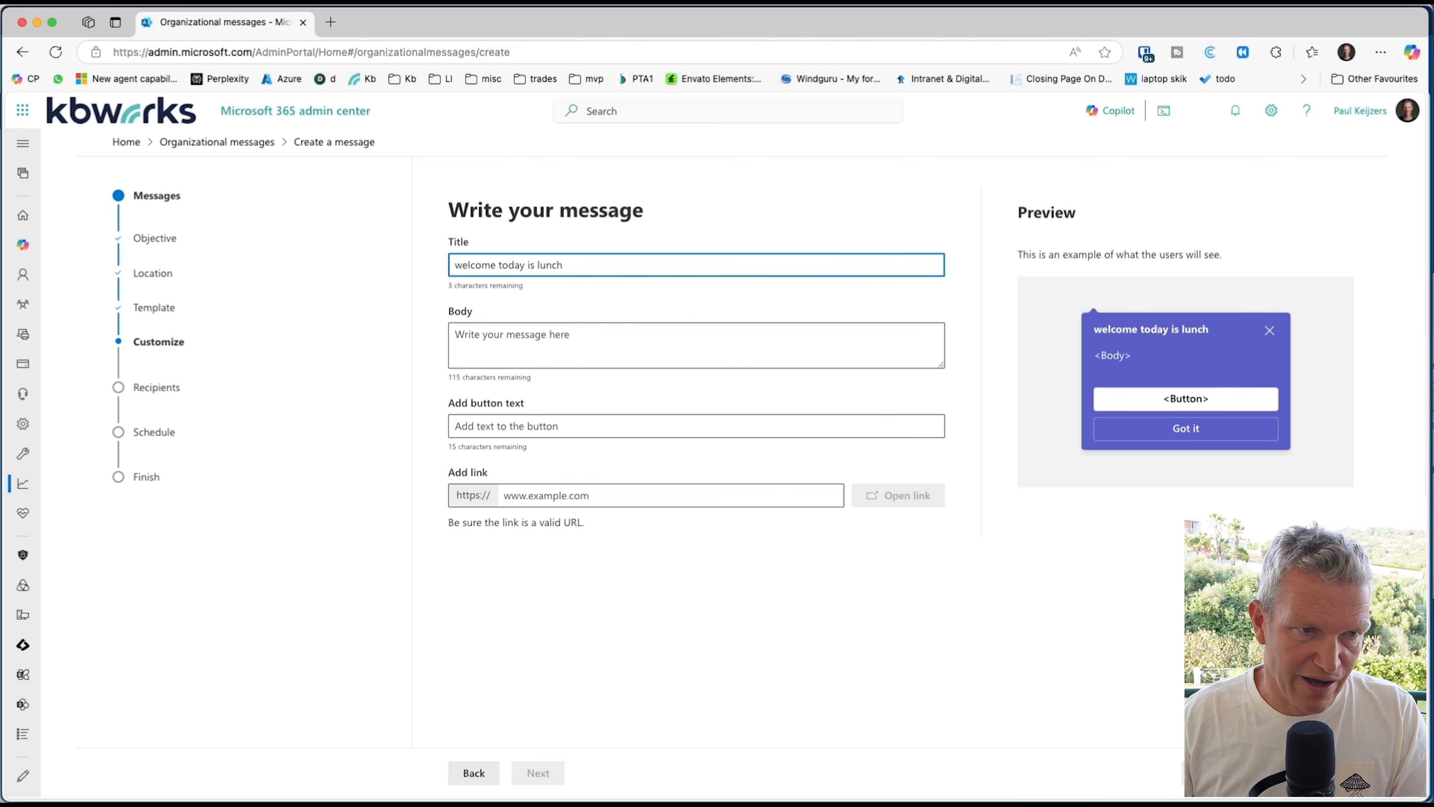
{"action": "left_click", "coordinate": [677, 353]}
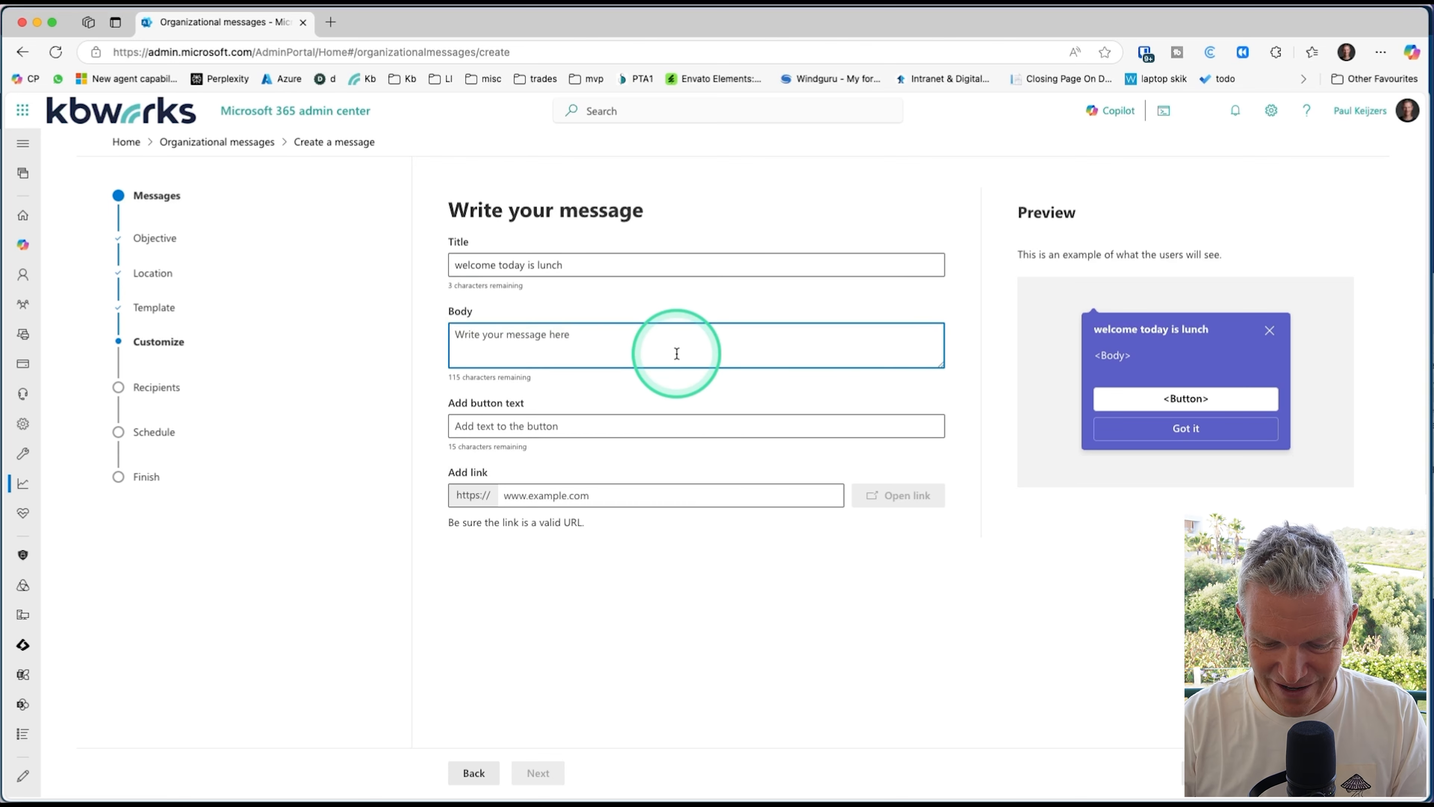
{"action": "type", "text": "lunch at Lagos"}
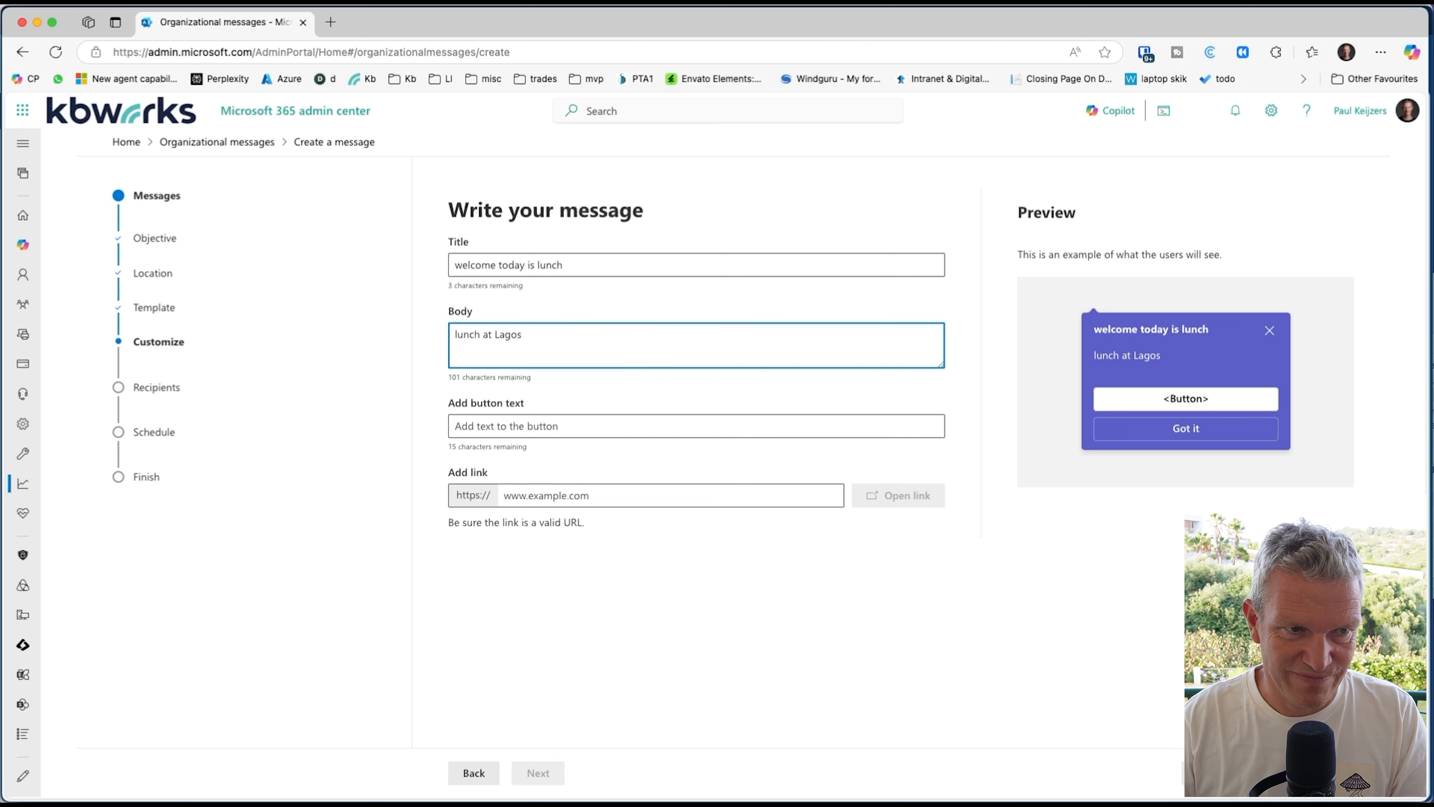
Step: Set the message's button text to "Attend" with the link kbworks.eu, and continue to the recipients
{"action": "left_click", "coordinate": [643, 428]}
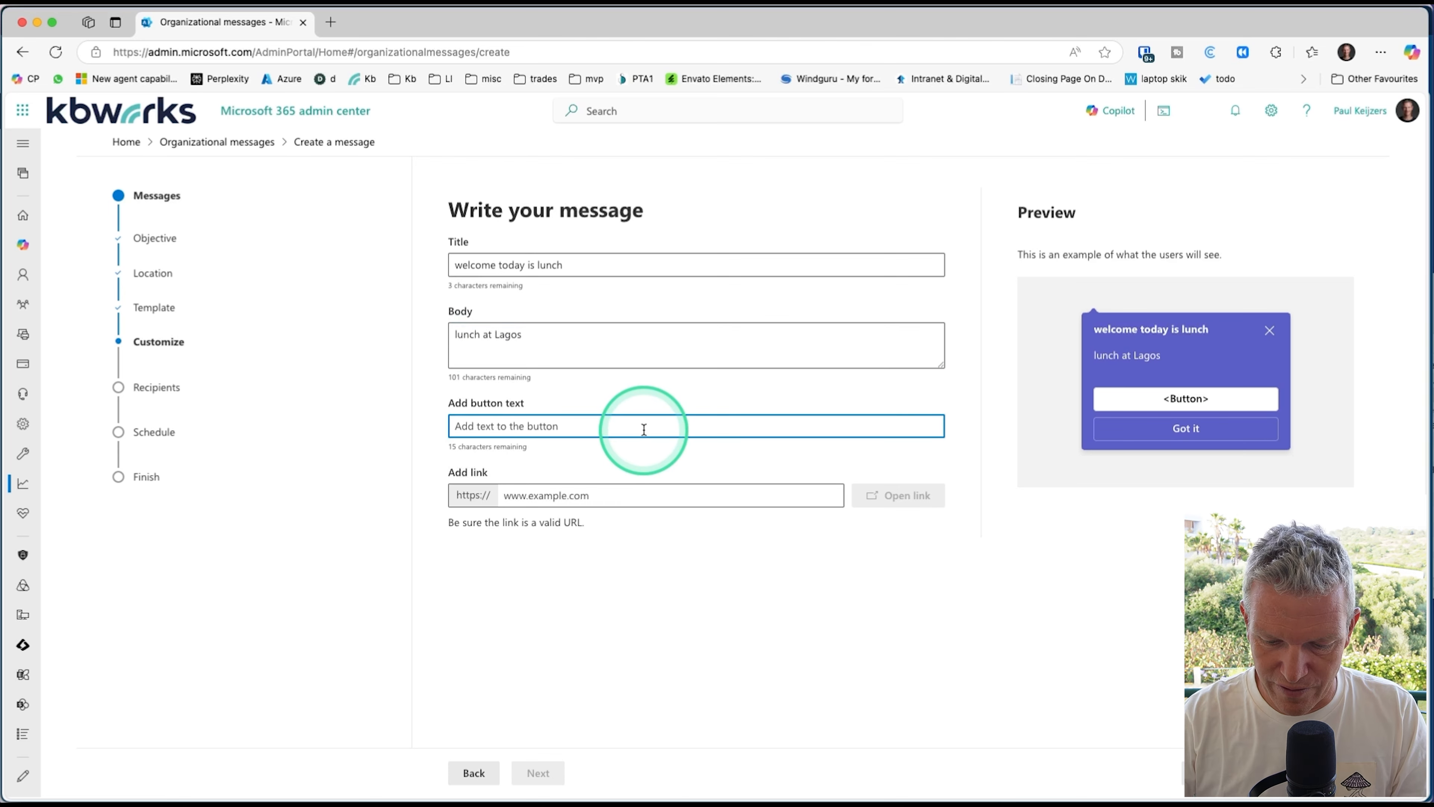
{"action": "type", "text": "L"}
{"action": "key", "text": "BackSpace"}
{"action": "type", "text": "Attend"}
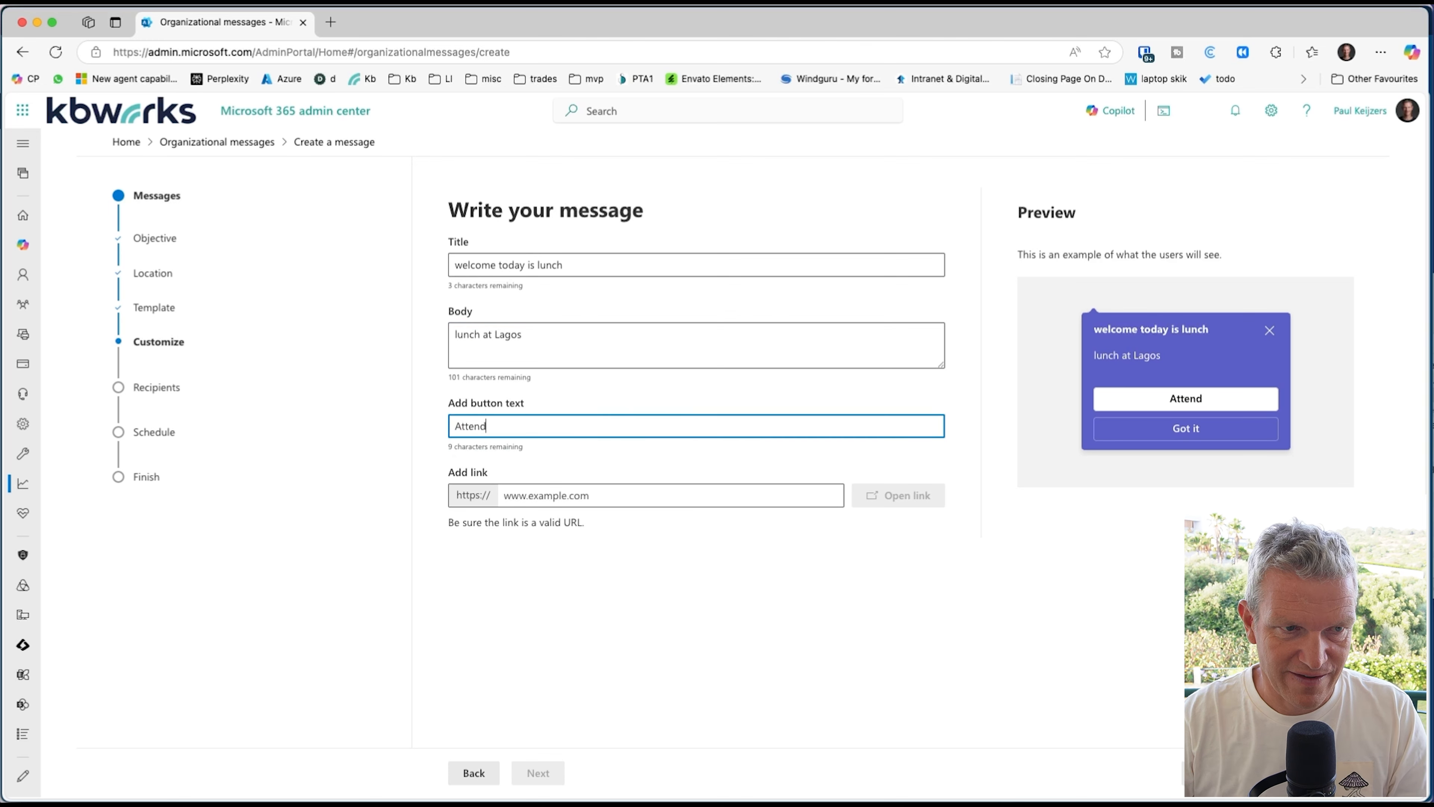
{"action": "left_click", "coordinate": [597, 500]}
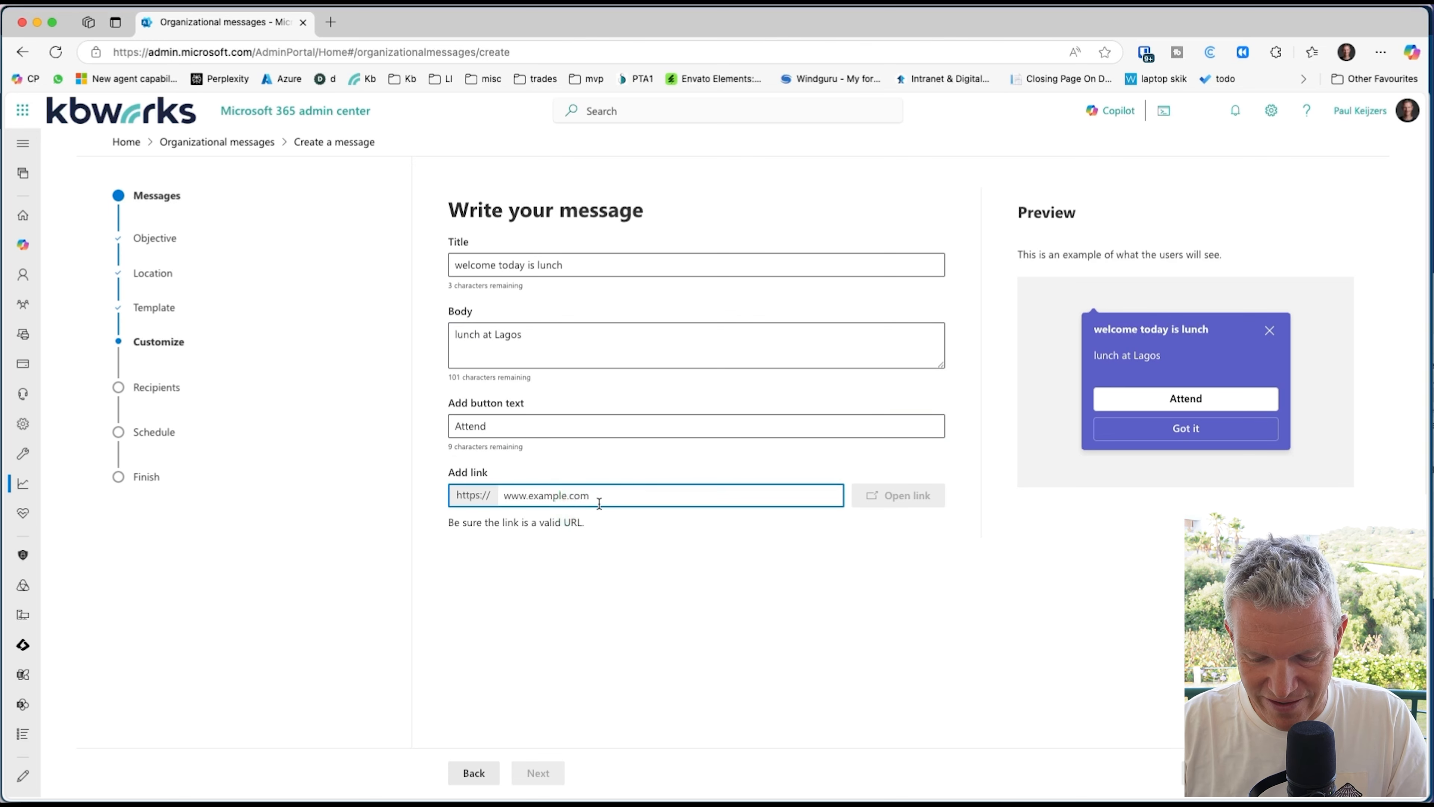
{"action": "type", "text": "kbworks.eu"}
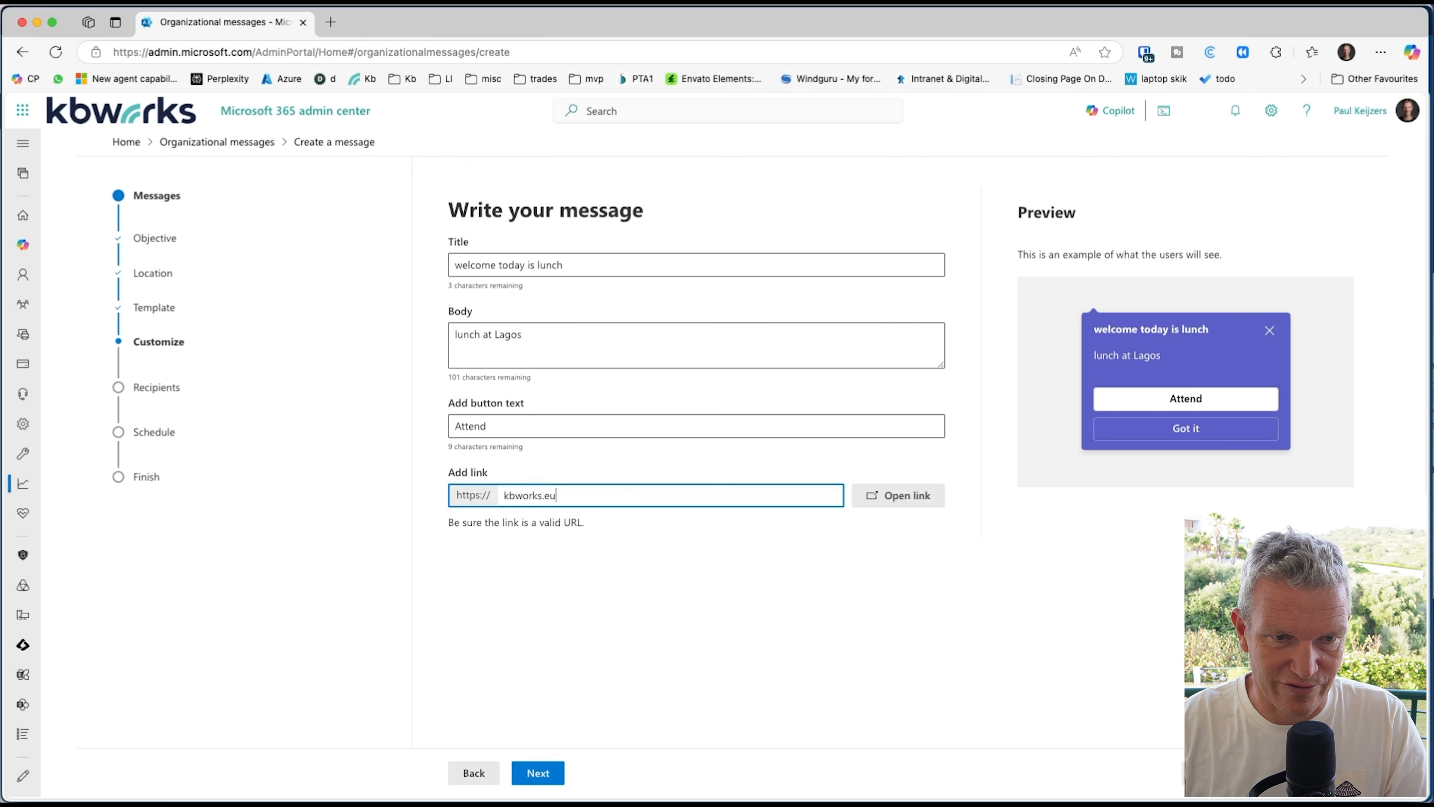
{"action": "left_click", "coordinate": [538, 773]}
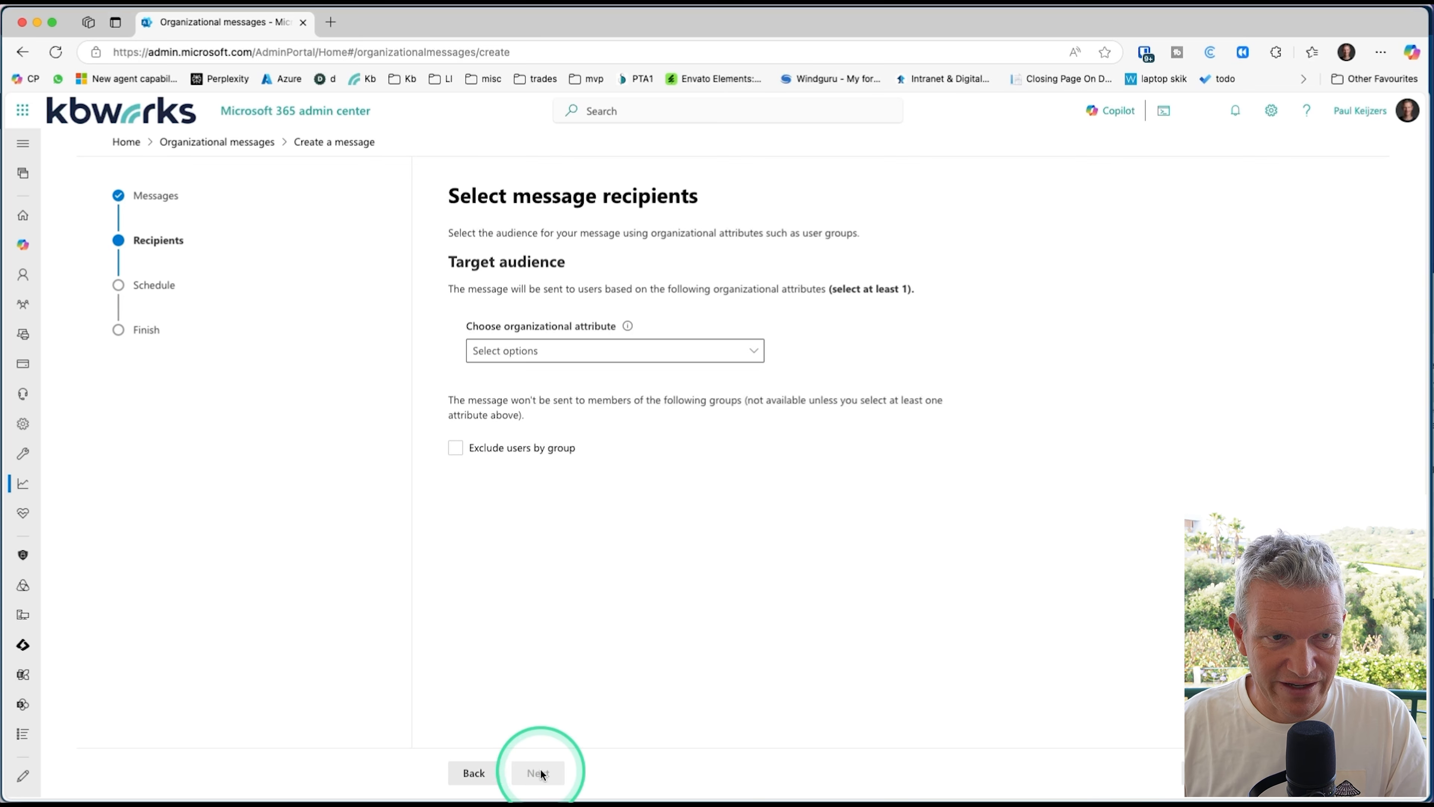
Step: Target the message by Groups and add the All Company group as recipient
{"action": "left_click", "coordinate": [612, 357]}
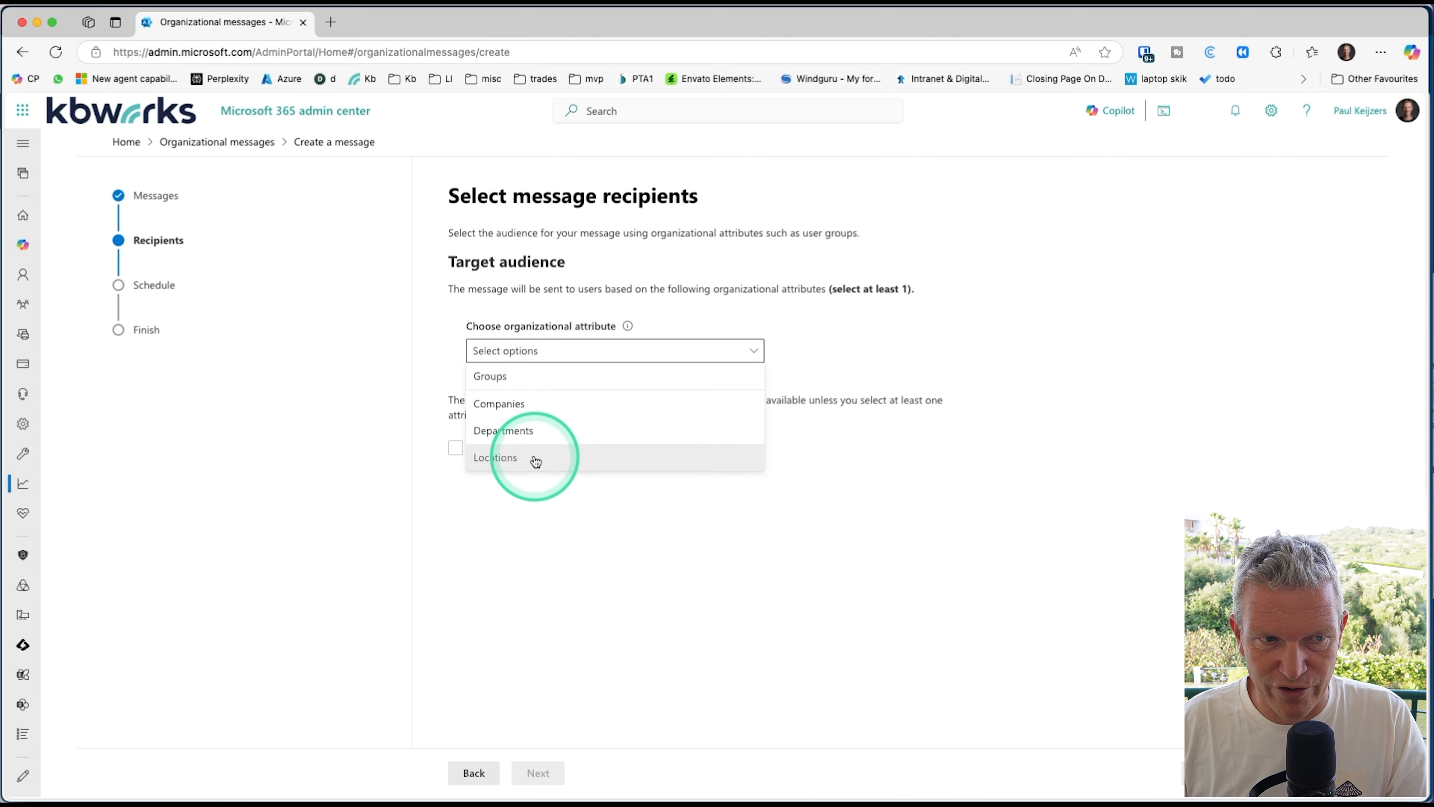
{"action": "left_click", "coordinate": [530, 379]}
{"action": "left_click", "coordinate": [522, 412]}
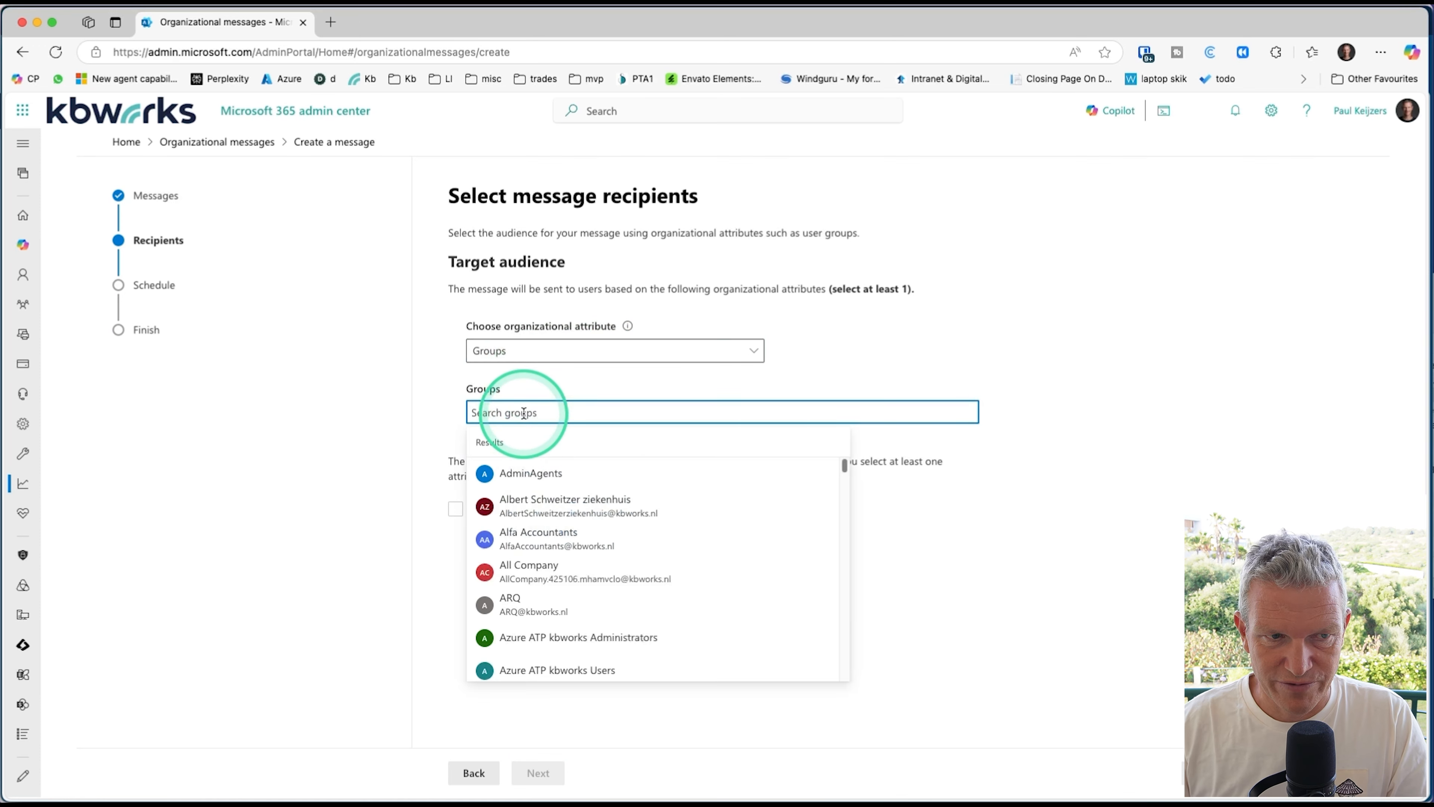
{"action": "type", "text": "all"}
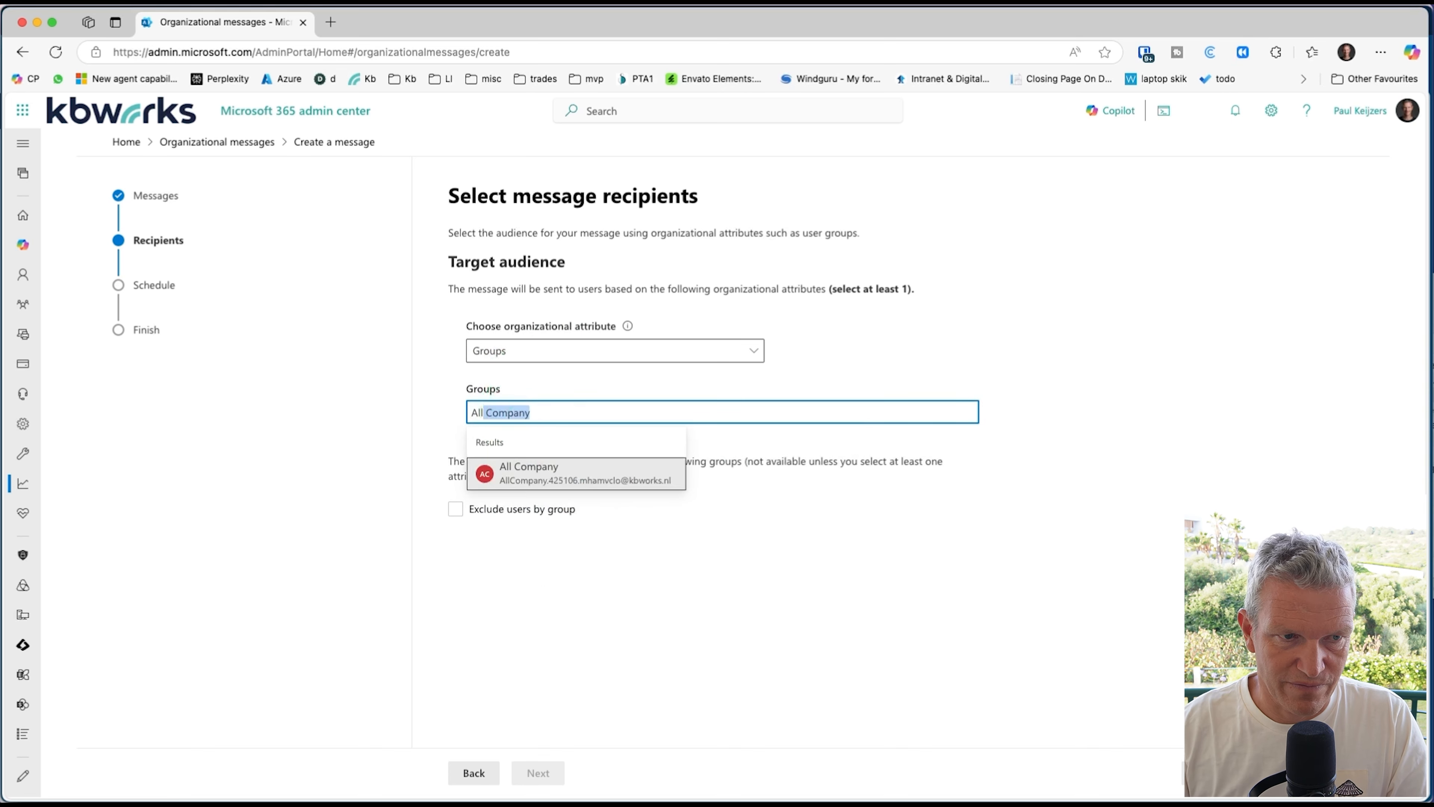
{"action": "left_click", "coordinate": [543, 472]}
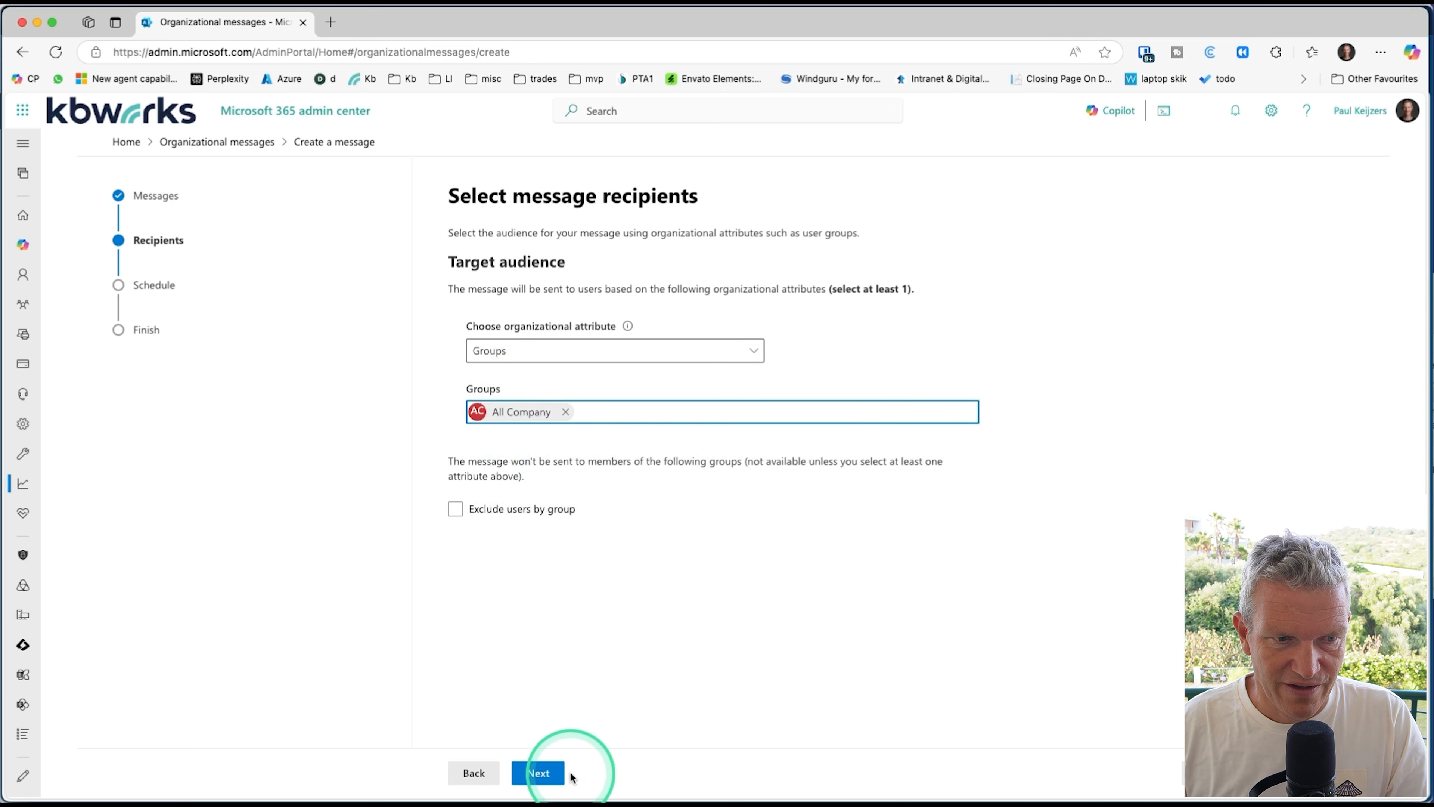
Step: Continue to scheduling, name the message "lunch" and set its start date to Thu, Jun 19, 2025
{"action": "left_click", "coordinate": [538, 773]}
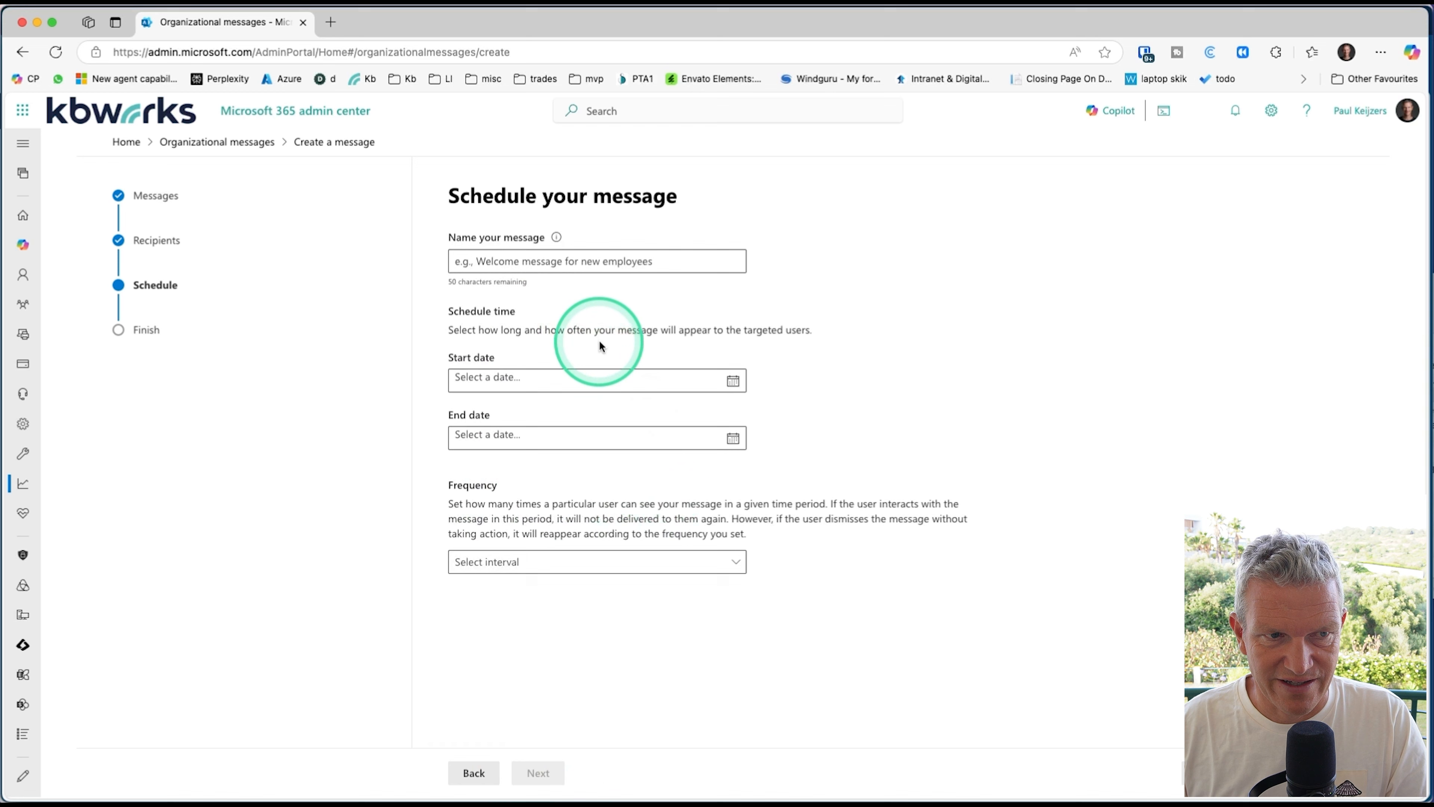
{"action": "left_click", "coordinate": [553, 253]}
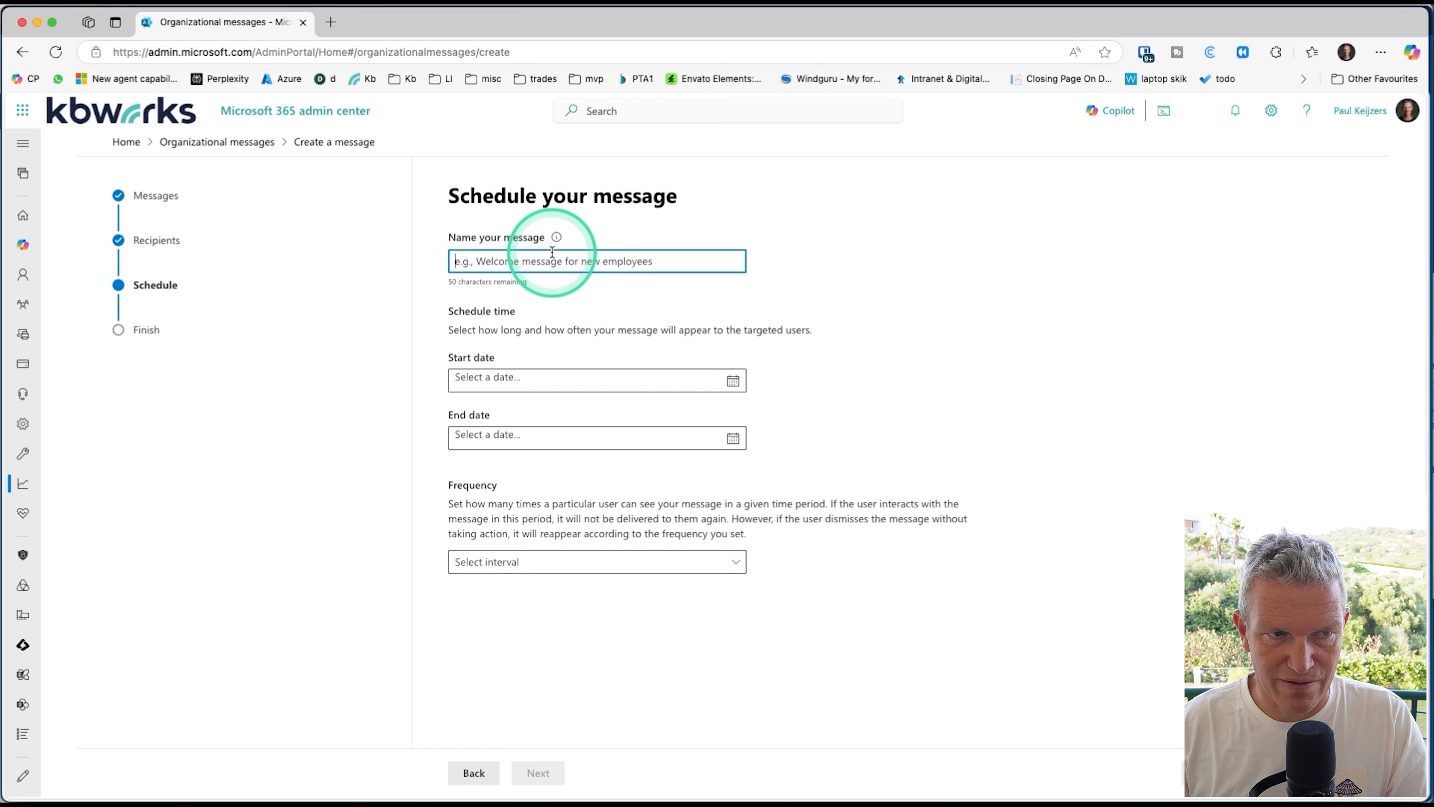
{"action": "type", "text": "I"}
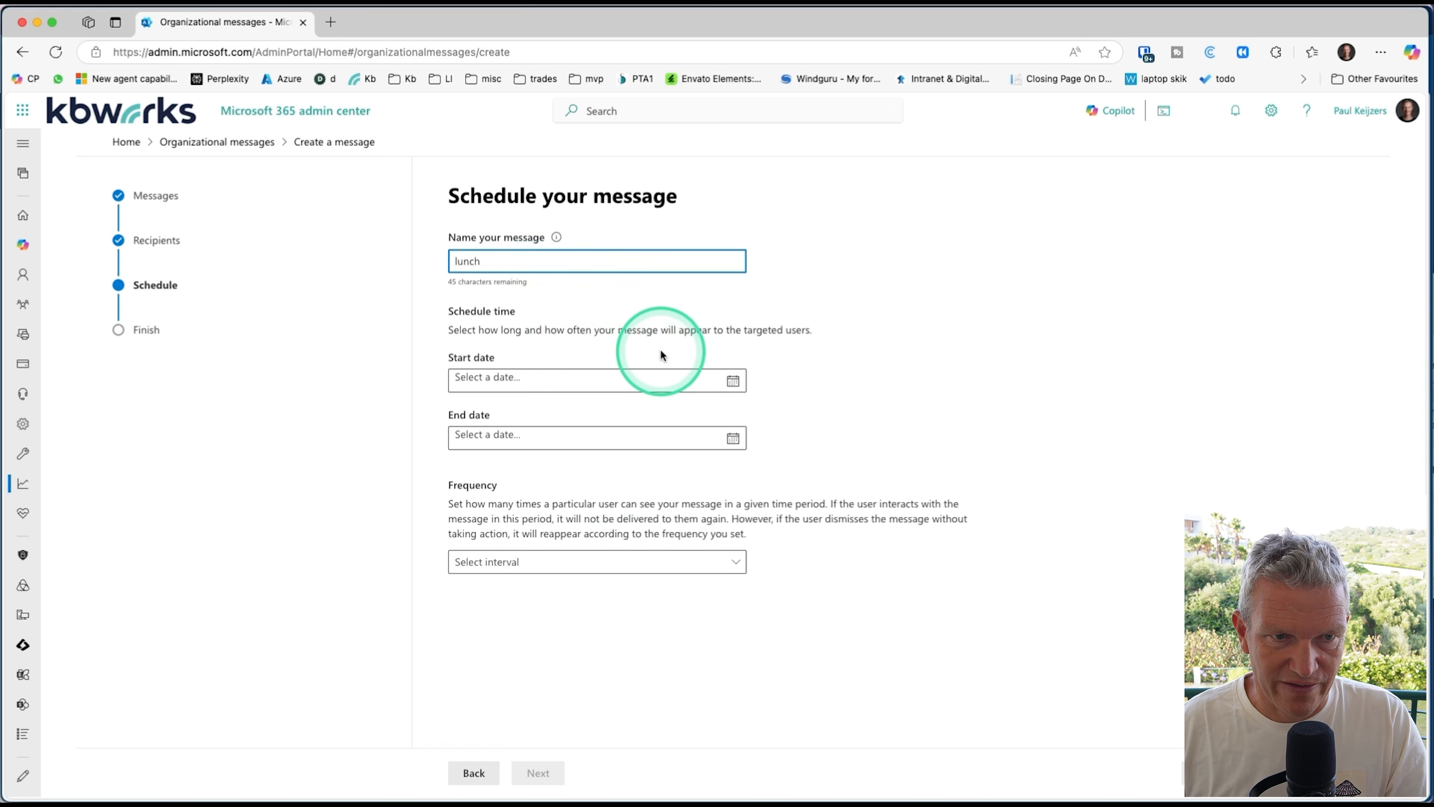
{"action": "left_click", "coordinate": [732, 381]}
{"action": "left_click", "coordinate": [553, 498]}
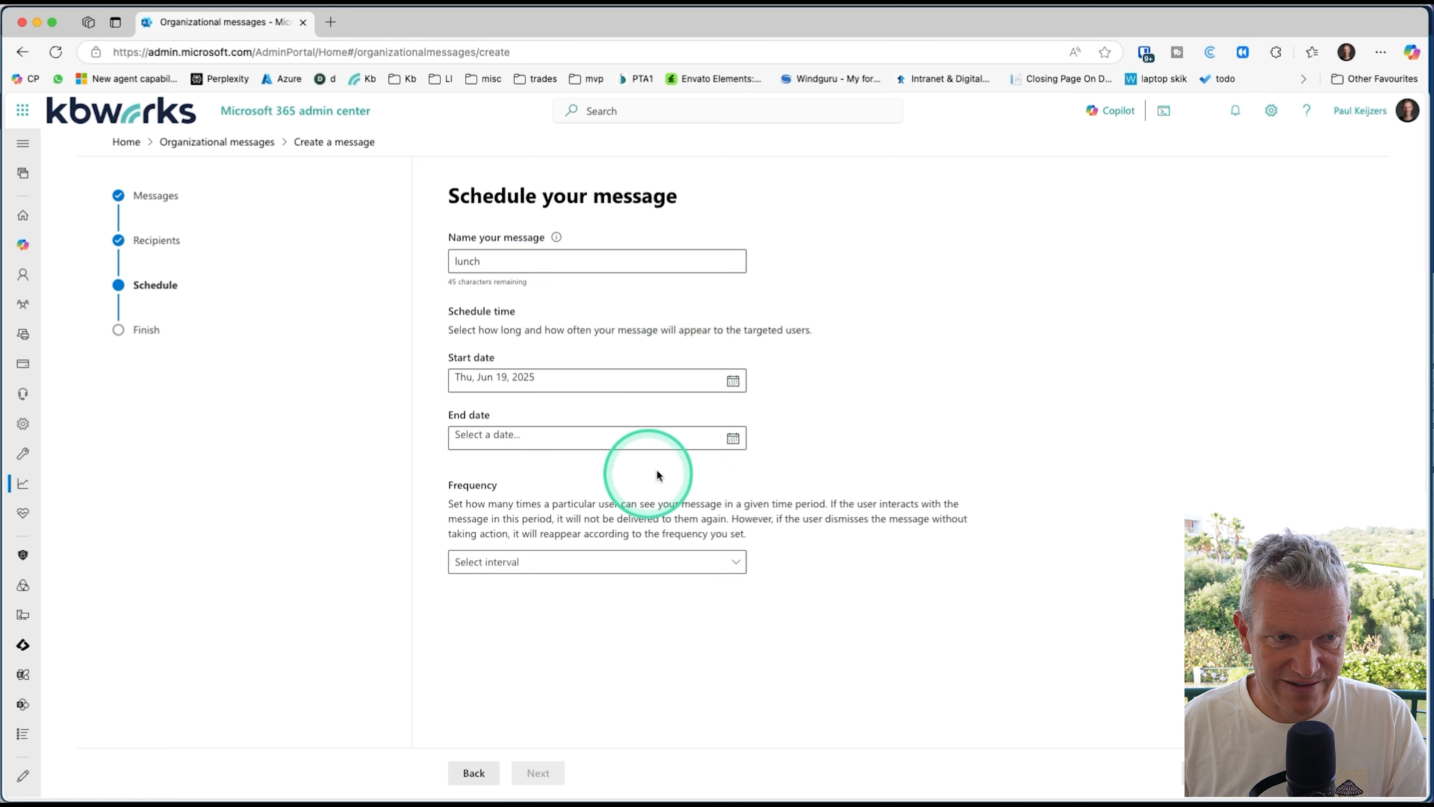
Step: Set the end date to Thu, Jun 26, 2025 and the frequency to Once a week, and continue to the review
{"action": "left_click", "coordinate": [753, 443]}
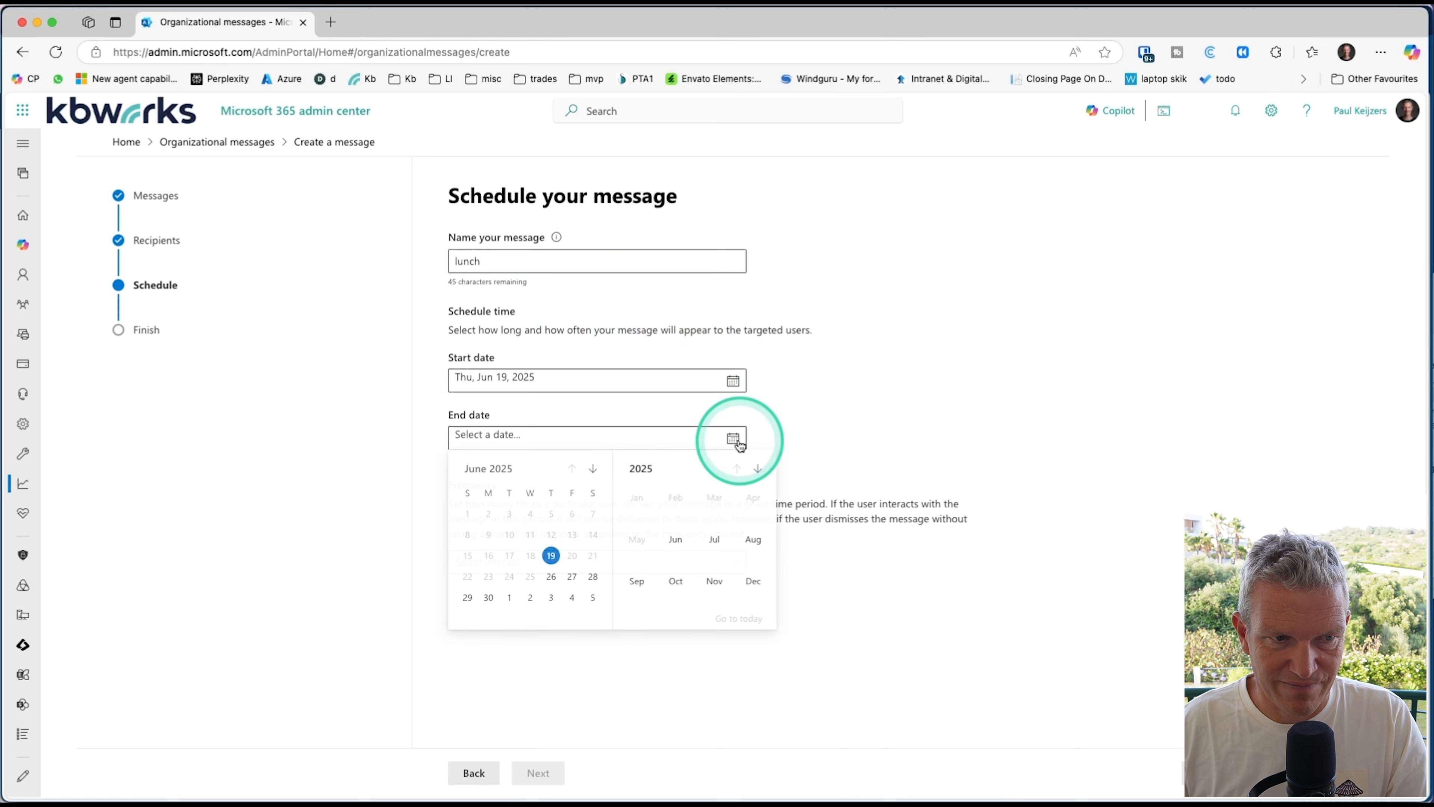
{"action": "left_click", "coordinate": [551, 576]}
{"action": "left_click", "coordinate": [586, 563]}
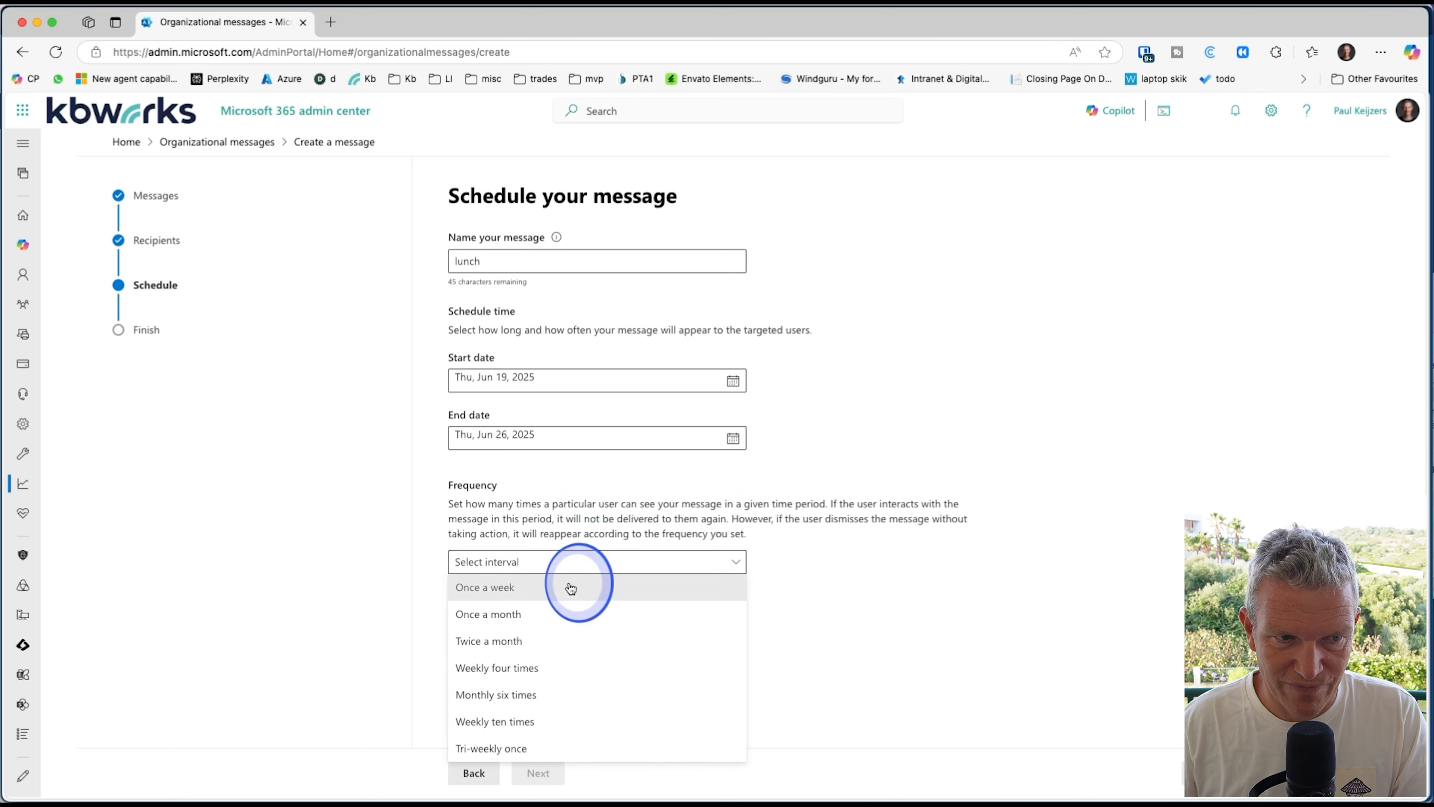
{"action": "left_click", "coordinate": [571, 588]}
{"action": "left_click", "coordinate": [538, 773]}
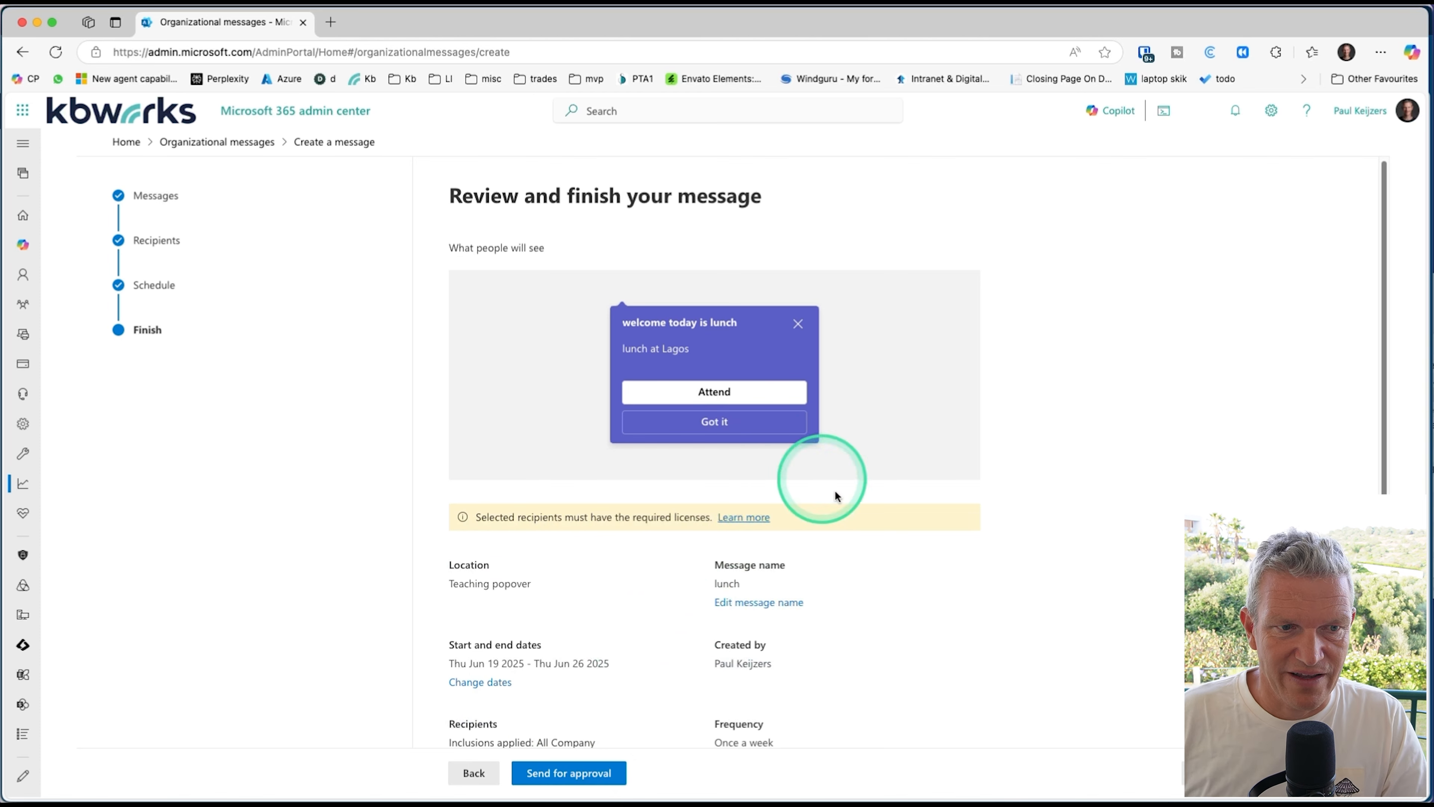
Step: Review the lunch message's summary and send it for approval, accepting the privacy and security confirmation
{"action": "scroll", "coordinate": [862, 560], "scroll_direction": "down", "scroll_amount": 2}
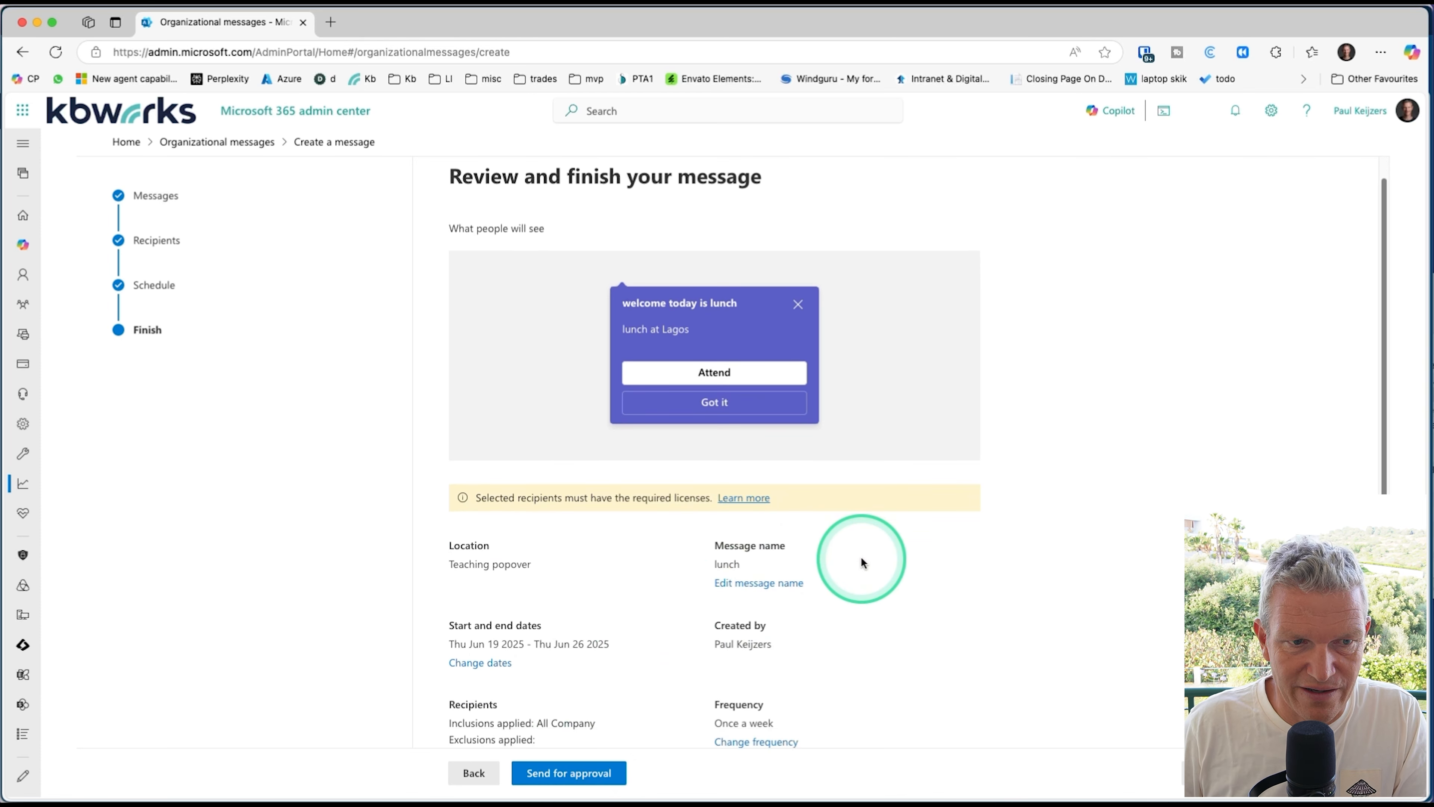
{"action": "scroll", "coordinate": [858, 551], "scroll_direction": "down", "scroll_amount": 3}
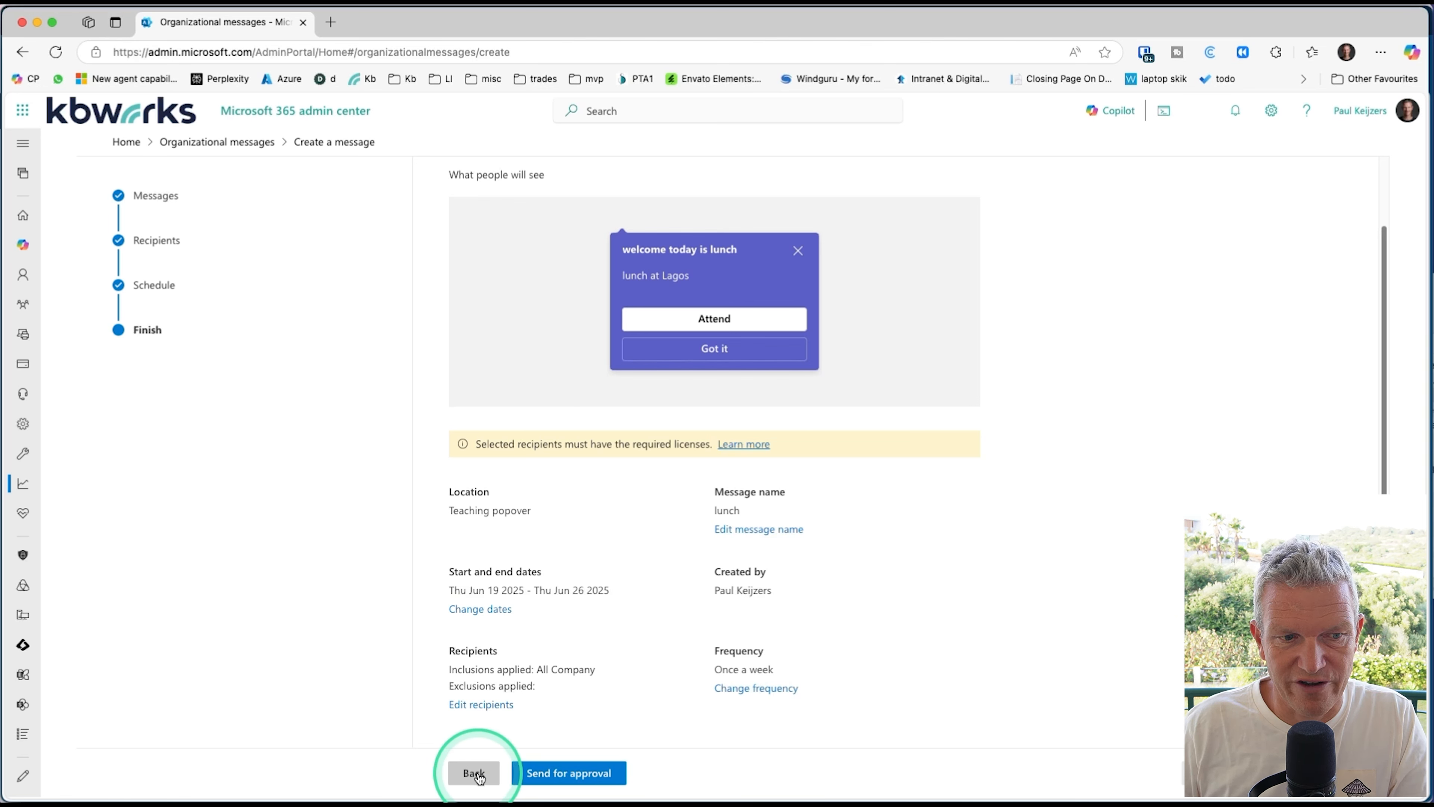
{"action": "left_click", "coordinate": [548, 779]}
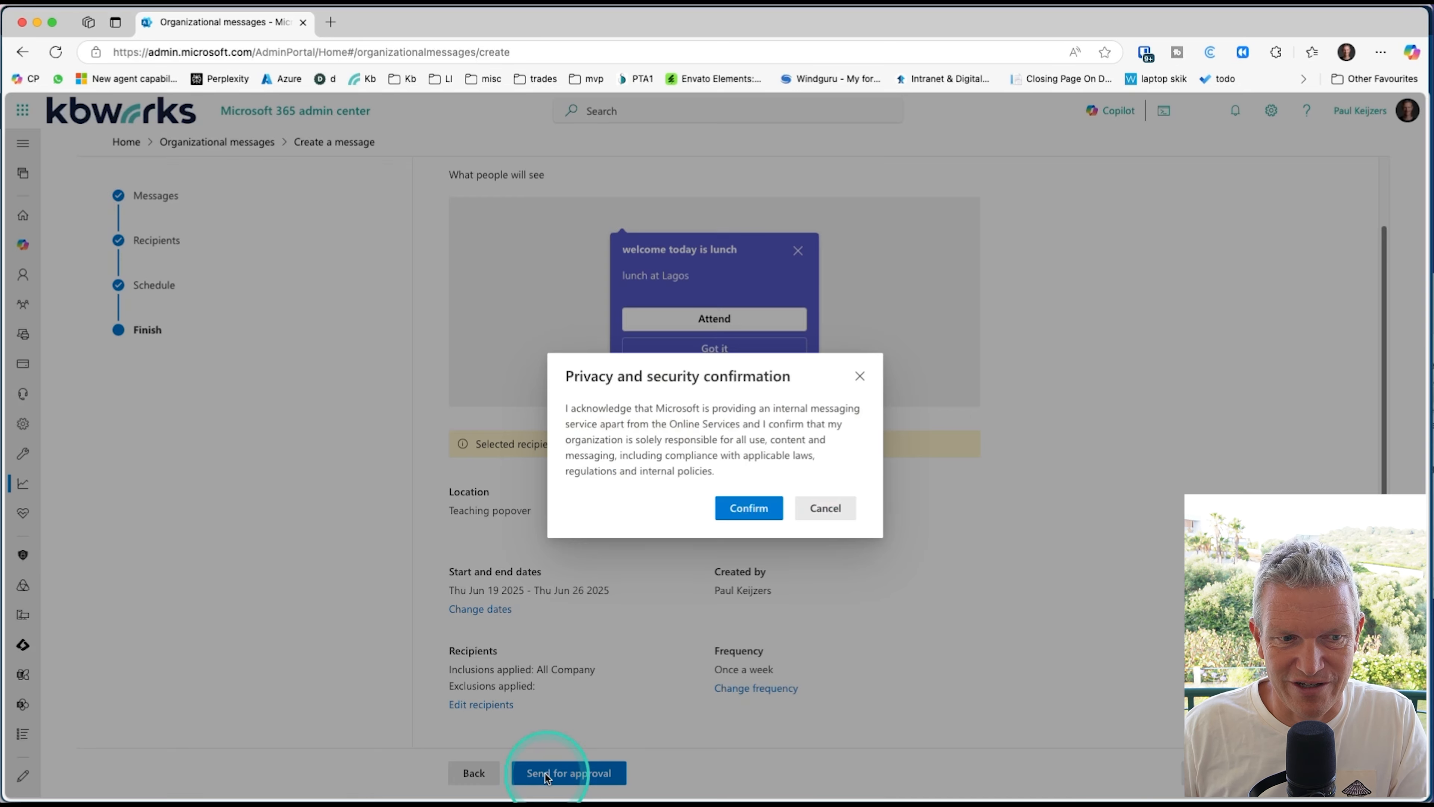
{"action": "left_click", "coordinate": [744, 511]}
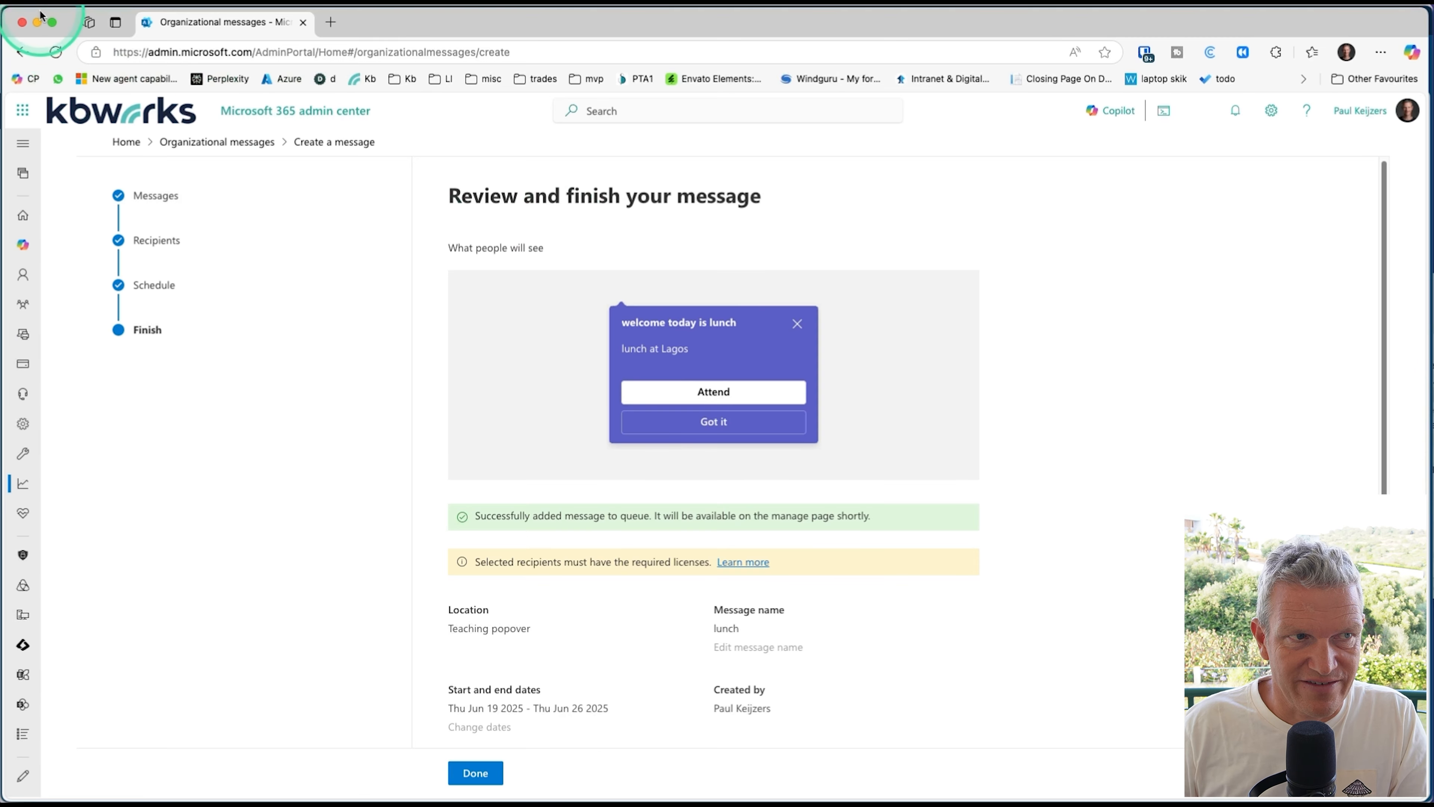
Step: Switch to the approving admin's browser window, refresh the organizational messages list, and open the details of the lunch message
{"action": "left_click", "coordinate": [39, 26]}
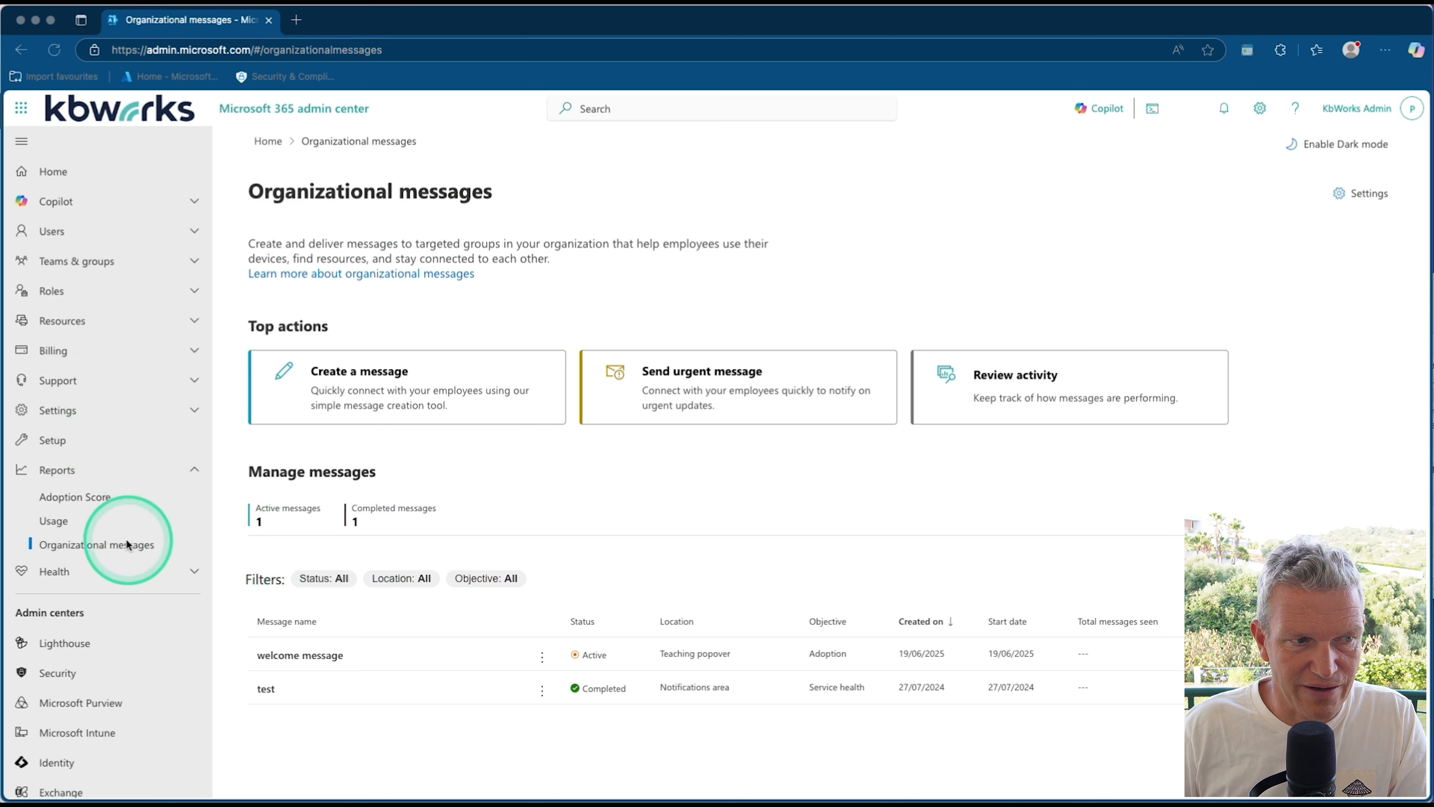
{"action": "left_click", "coordinate": [54, 50]}
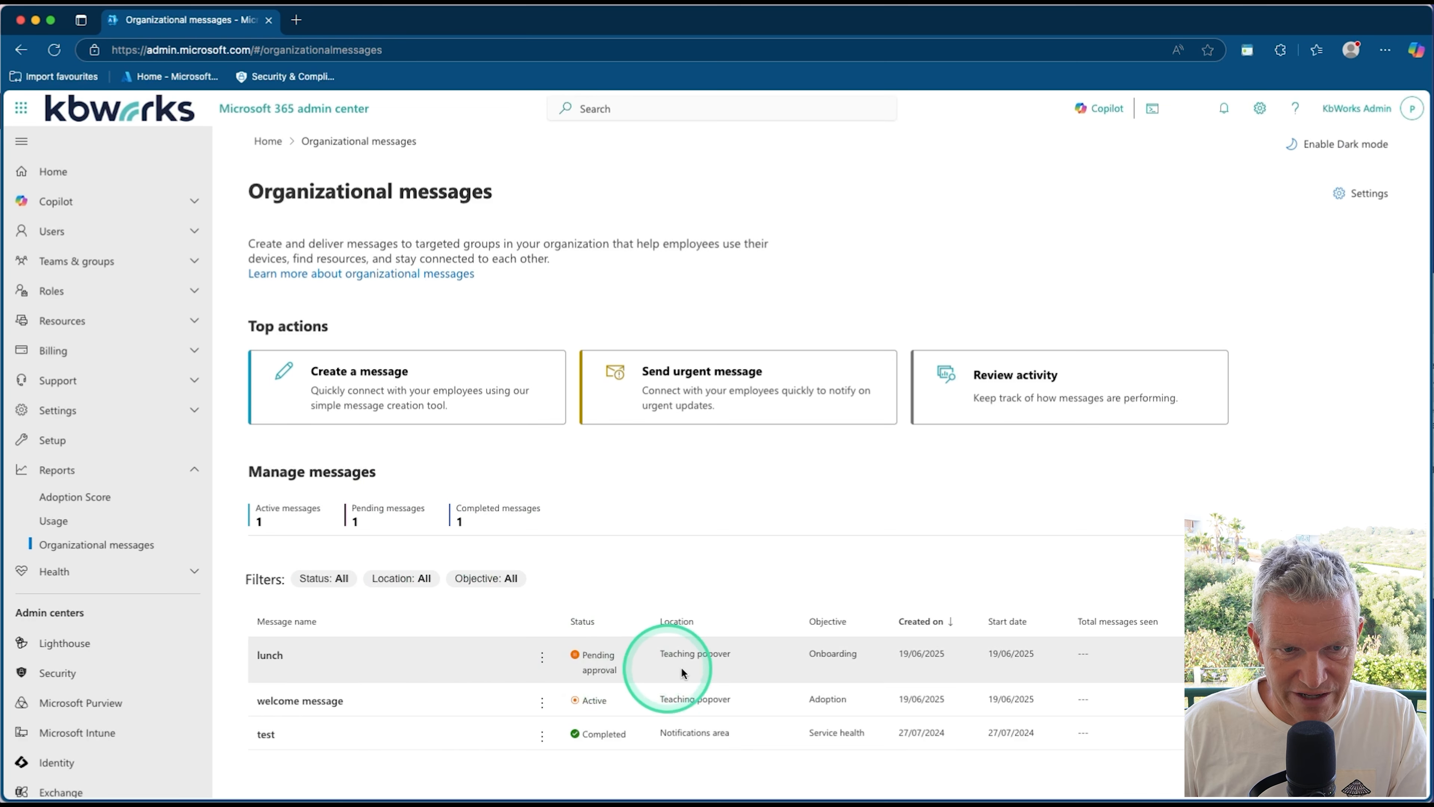
{"action": "left_click", "coordinate": [539, 667]}
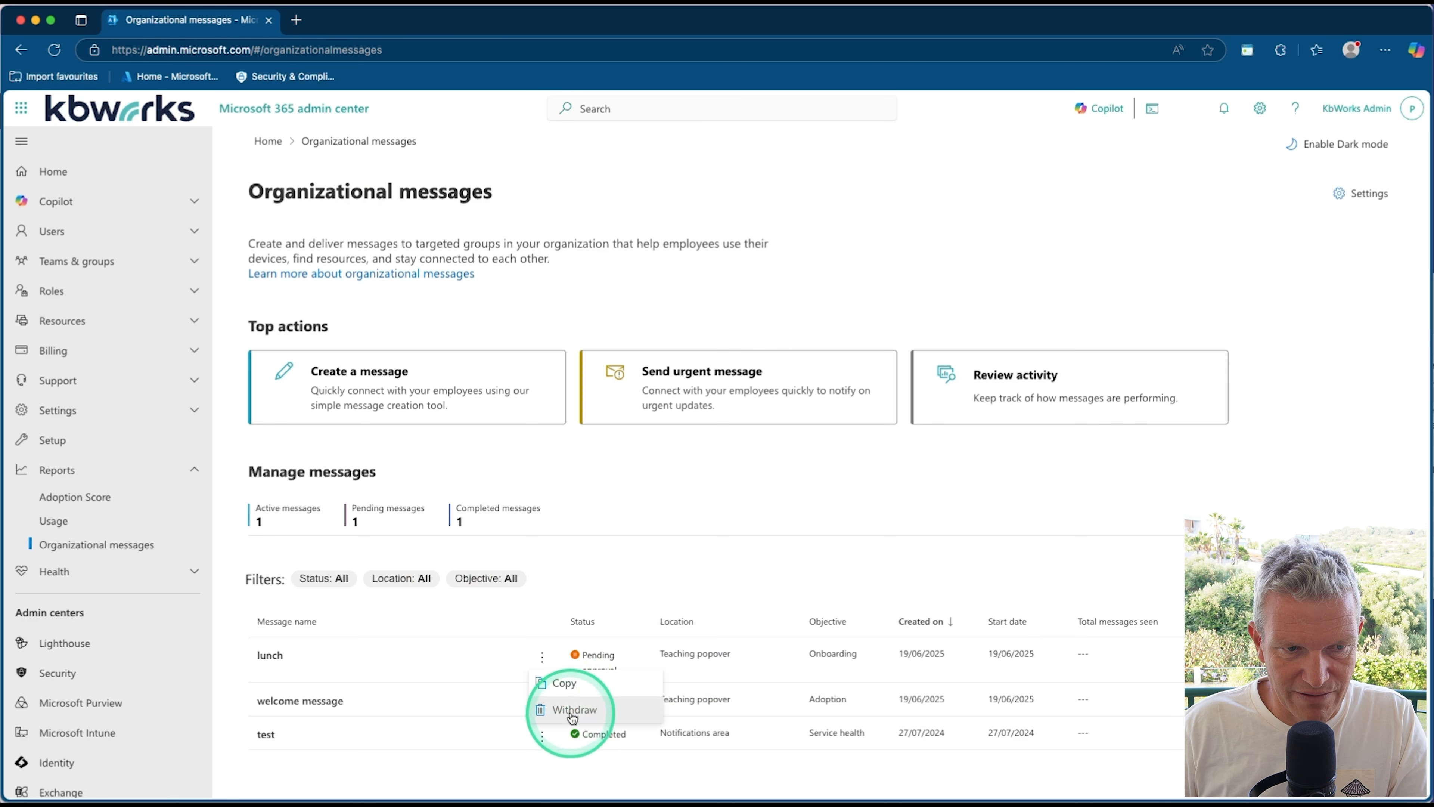
{"action": "left_click", "coordinate": [289, 661]}
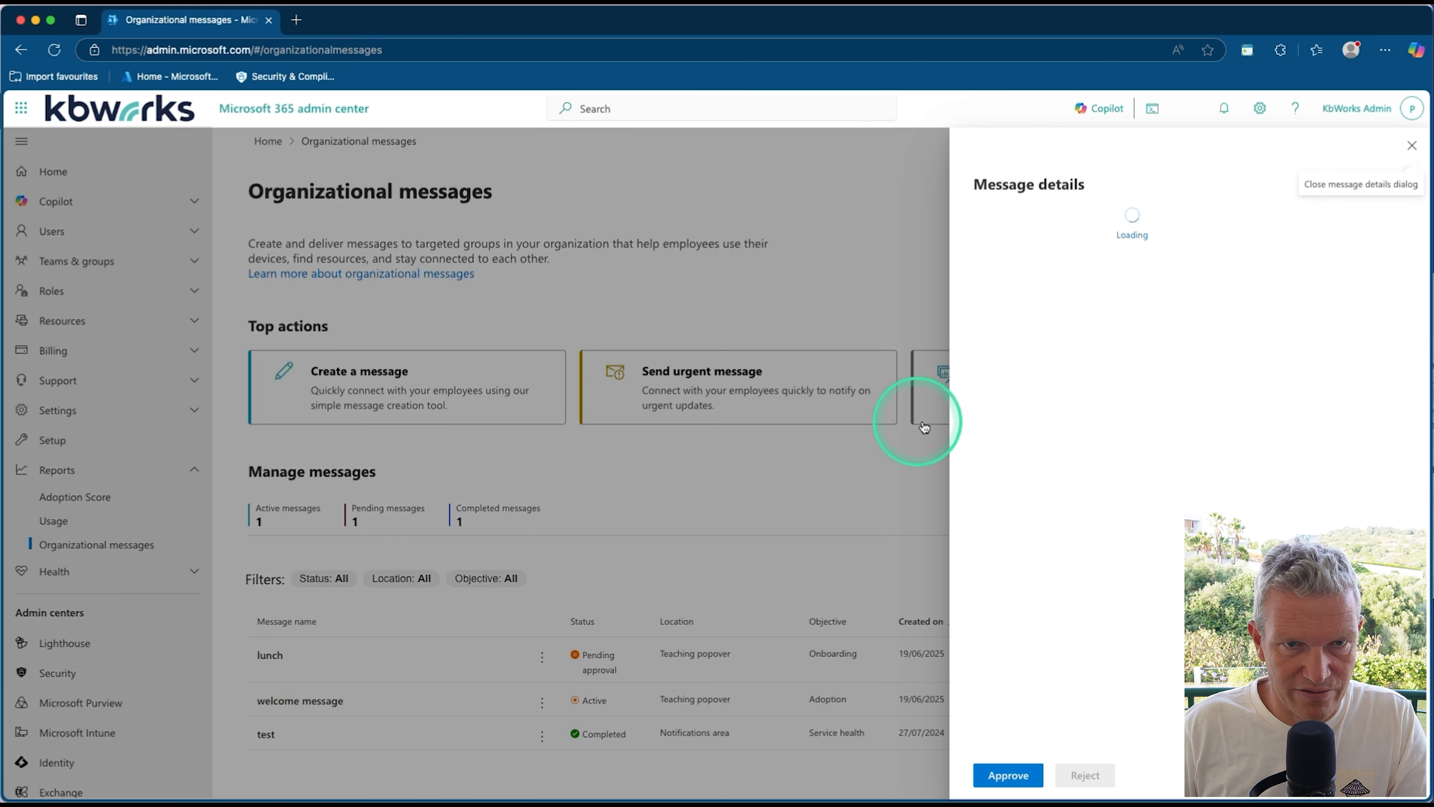
{"action": "scroll", "coordinate": [1101, 678], "scroll_direction": "down", "scroll_amount": 3}
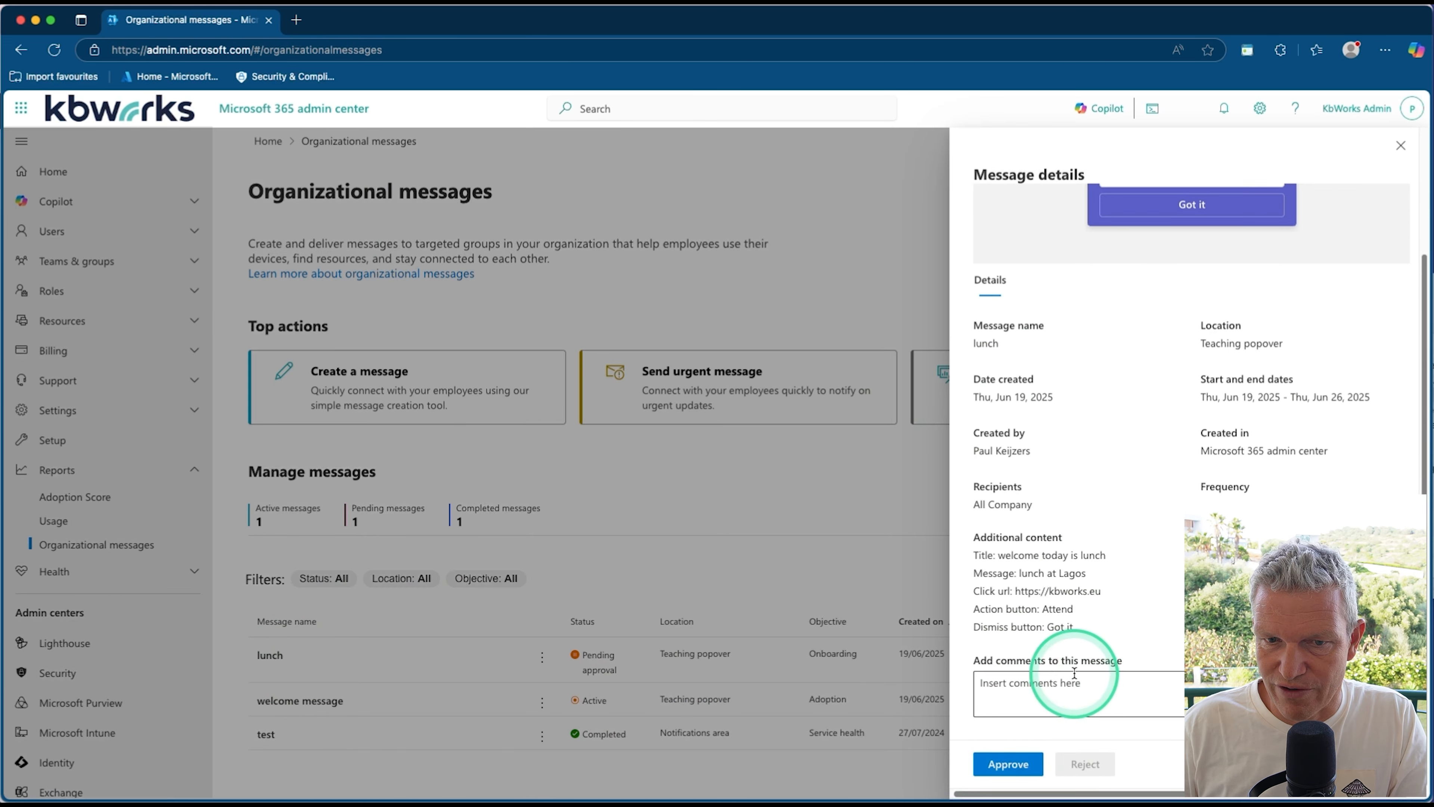
Step: Add the comment "ok lunch is in" to the lunch message and approve it
{"action": "left_click", "coordinate": [1143, 691]}
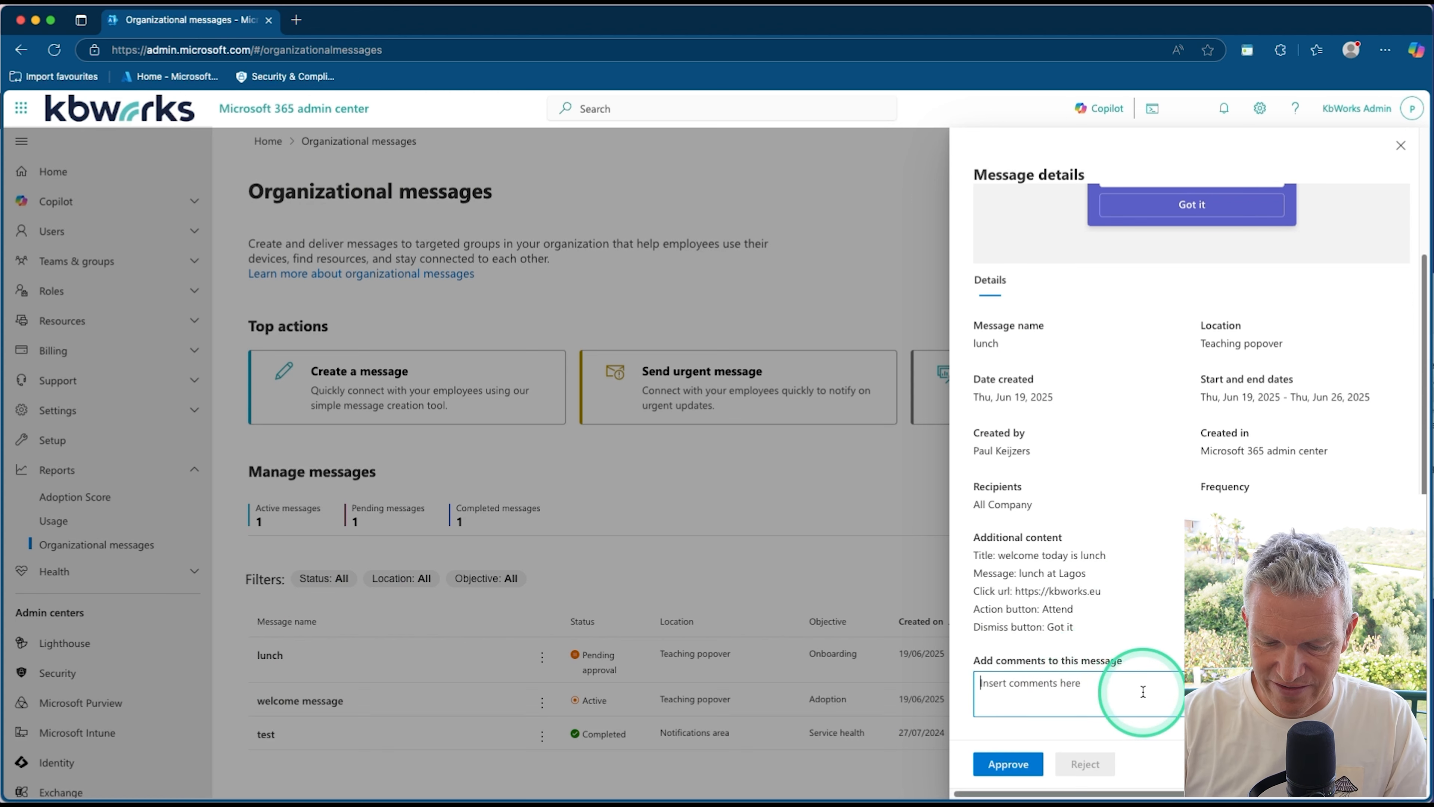
{"action": "type", "text": "ok lunch is in"}
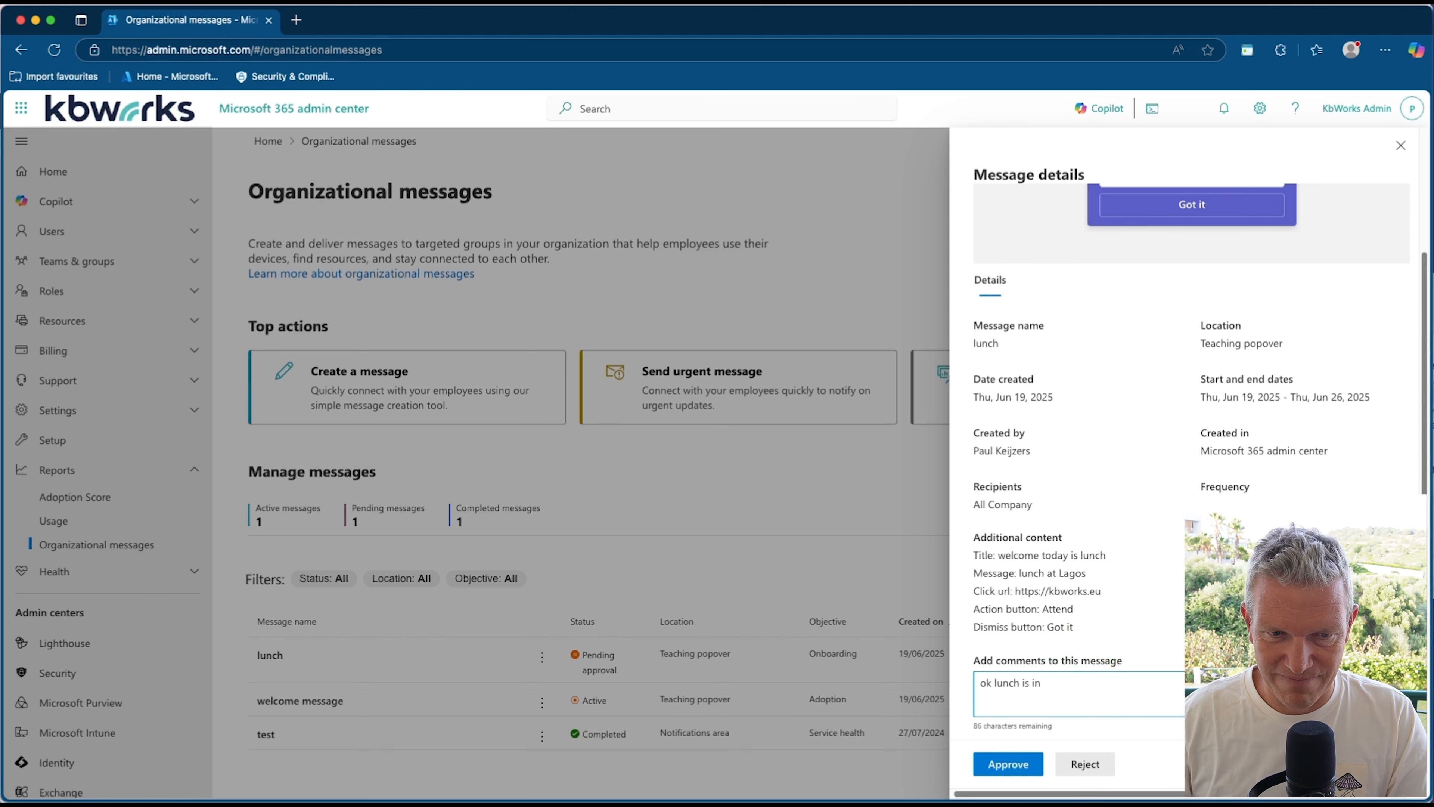
{"action": "left_click", "coordinate": [1008, 764]}
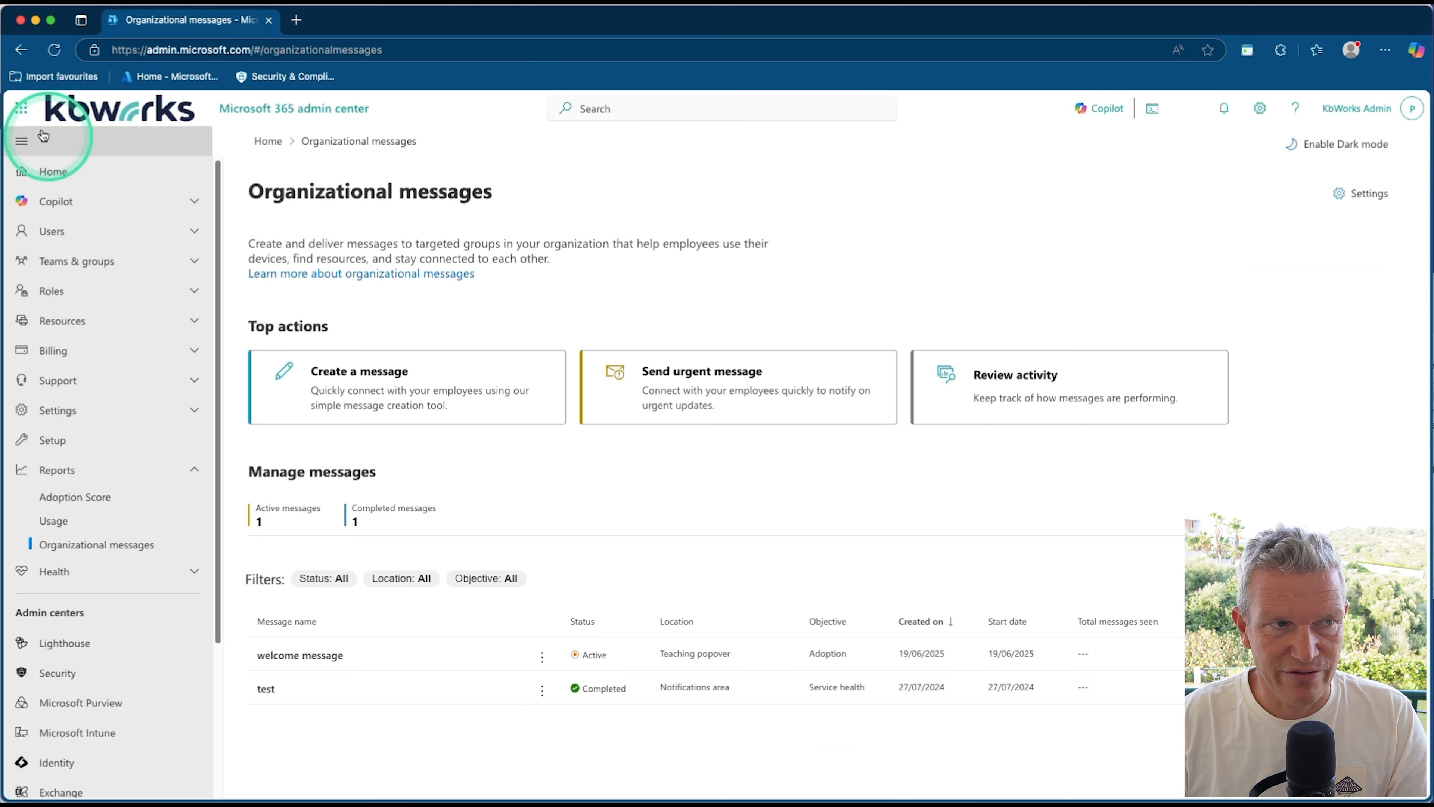
Step: Return to the message creator's browser window and finish the lunch message to get back to the messages overview
{"action": "left_click", "coordinate": [36, 22]}
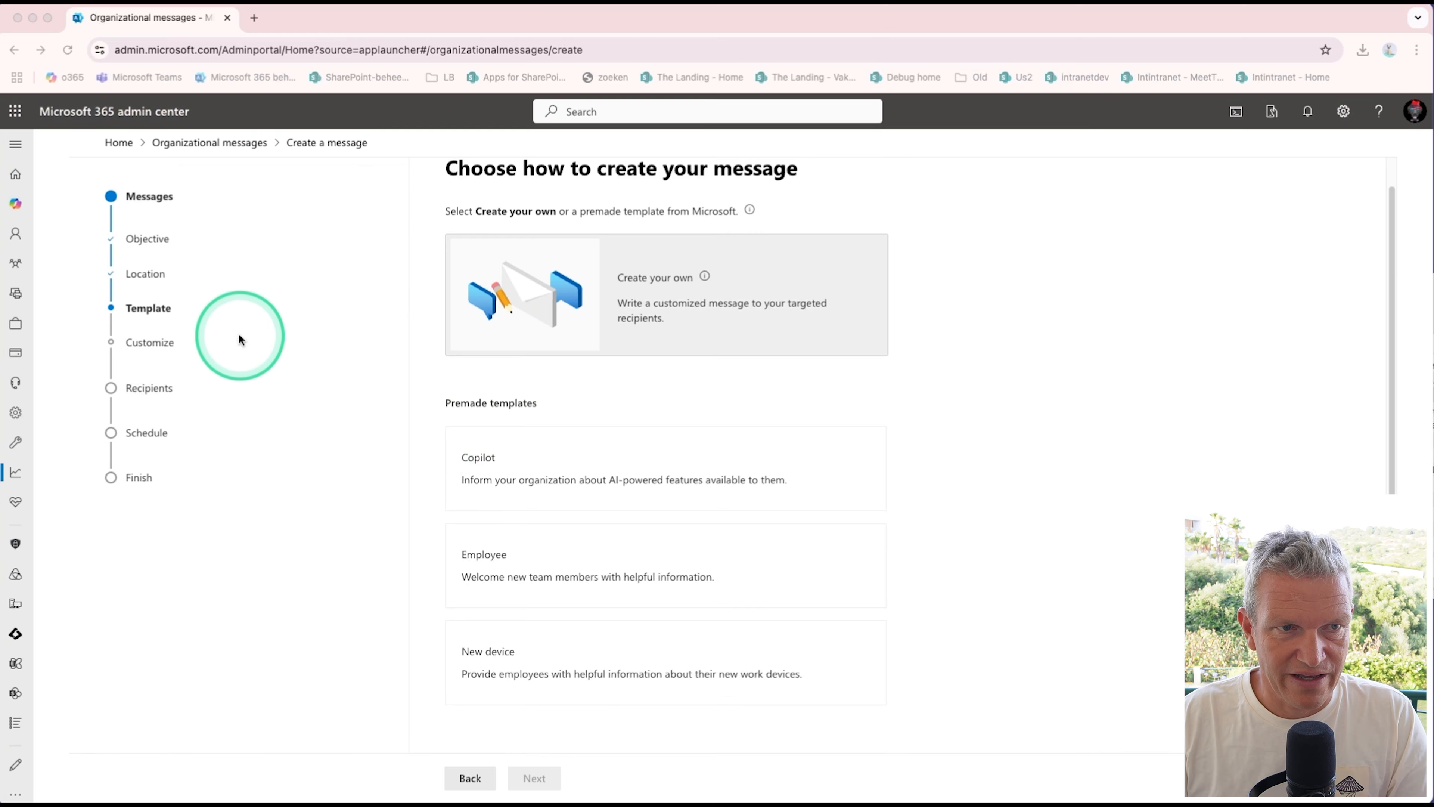
{"action": "left_click", "coordinate": [470, 779]}
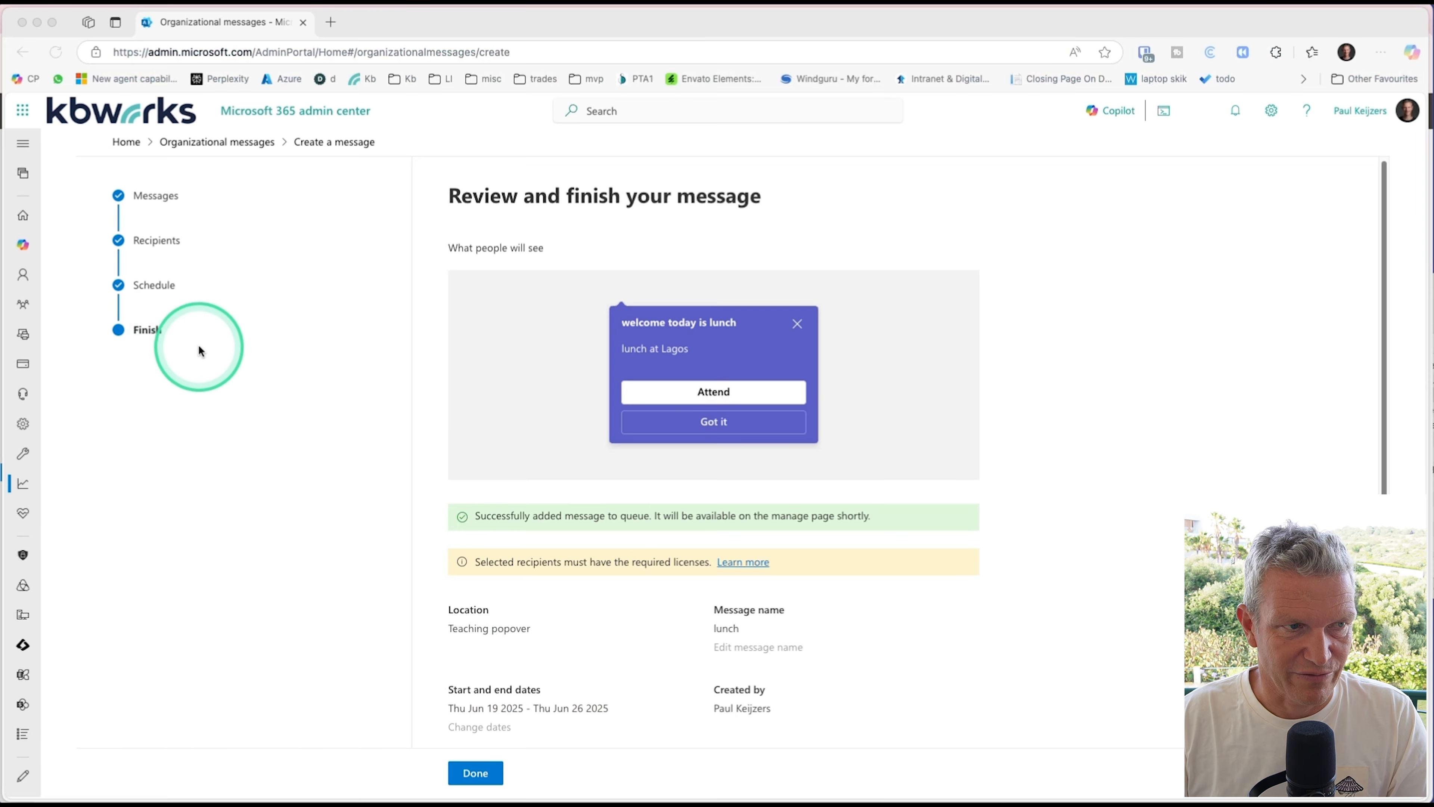
{"action": "left_click", "coordinate": [497, 773]}
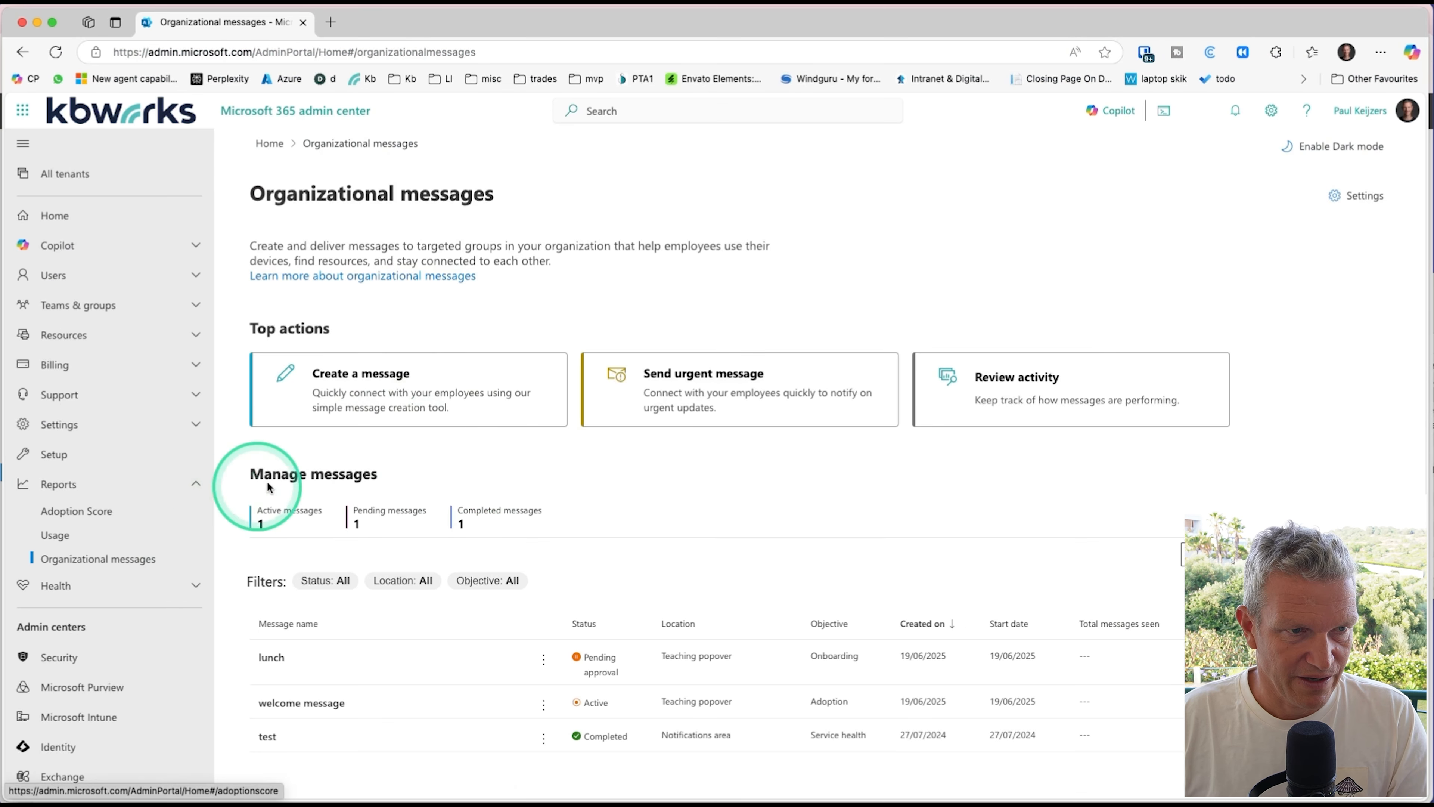
Step: Start an urgent message with the Service health objective and the Notifications area as its location
{"action": "left_click", "coordinate": [716, 383]}
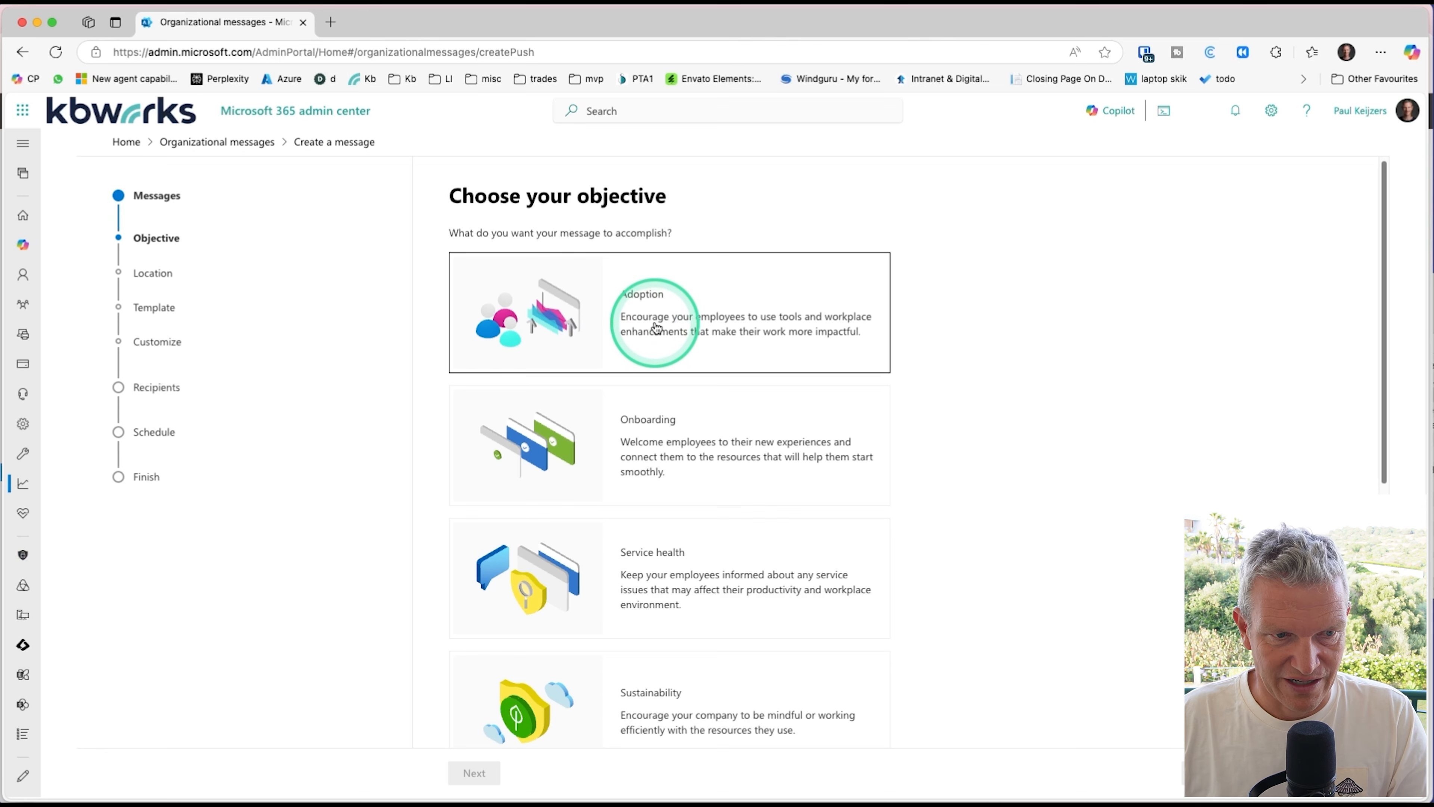
{"action": "scroll", "coordinate": [655, 328], "scroll_direction": "down", "scroll_amount": 5}
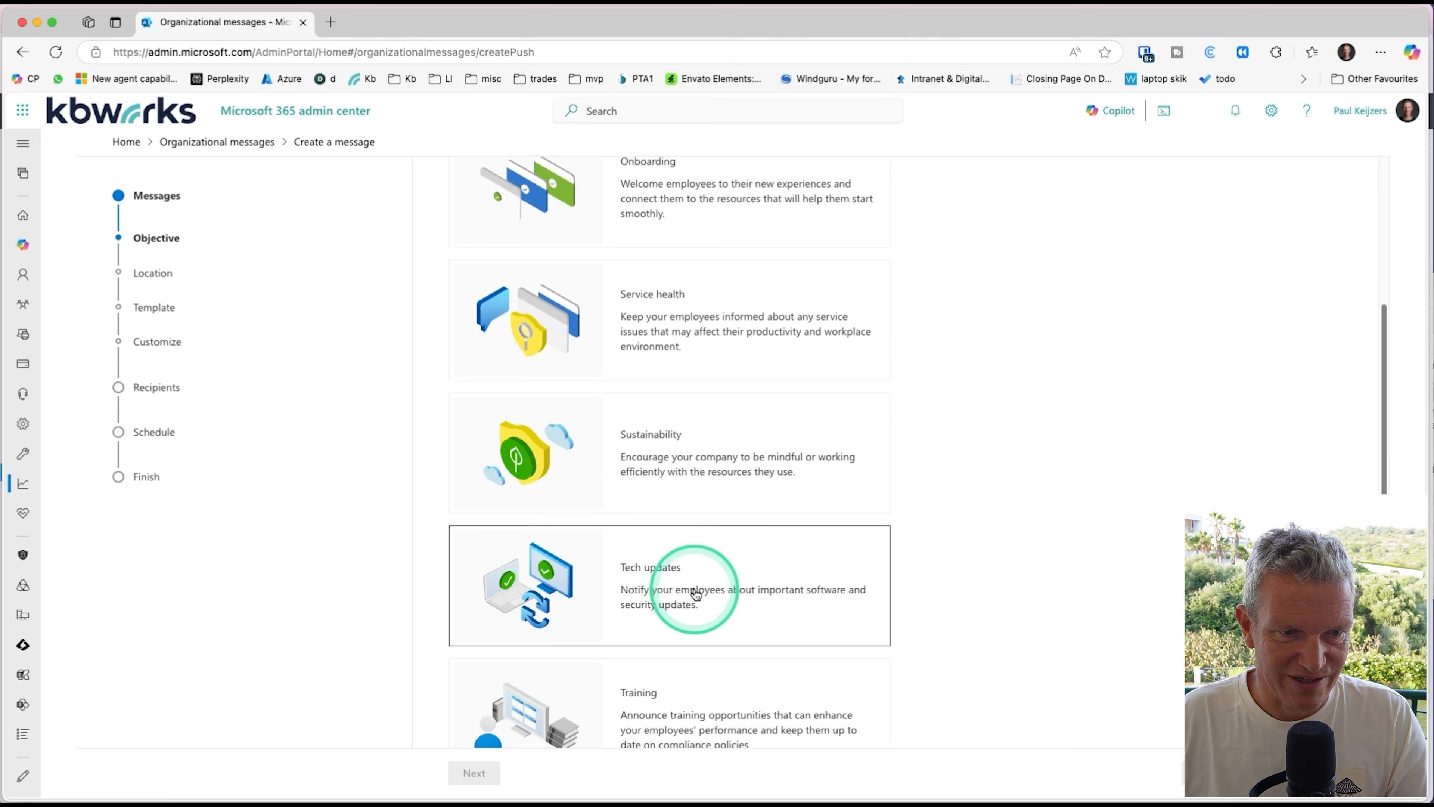
{"action": "left_click", "coordinate": [729, 331]}
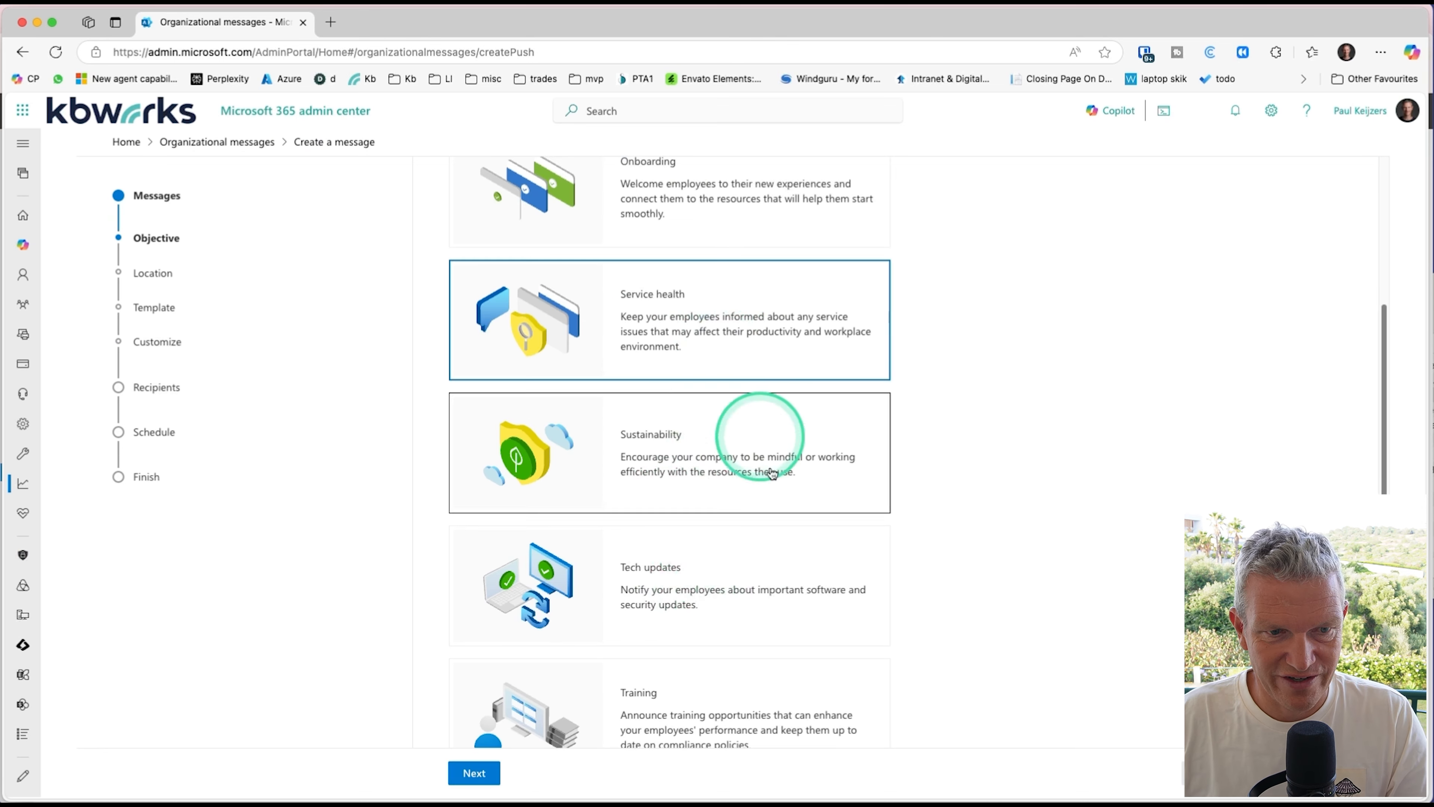
{"action": "left_click", "coordinate": [473, 773]}
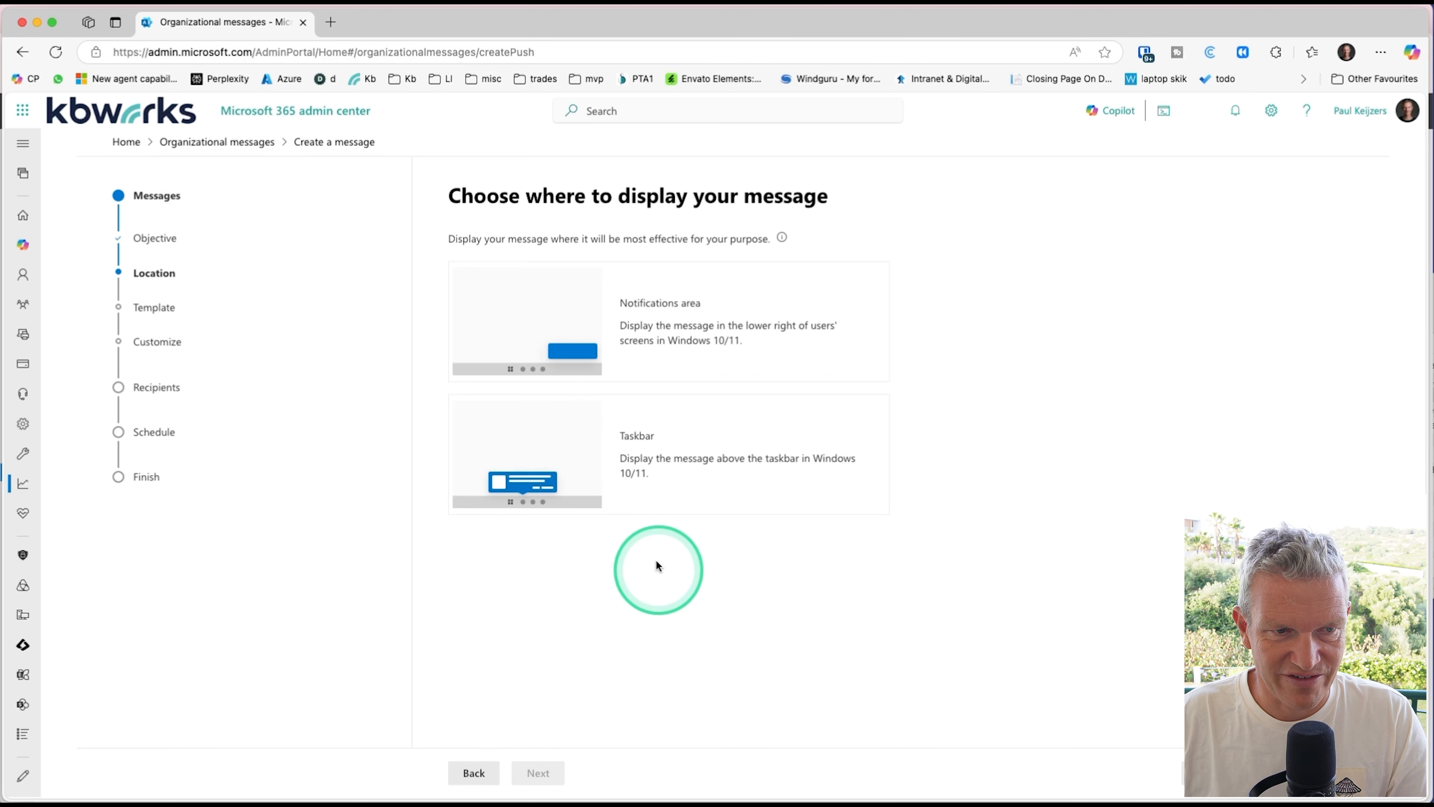
{"action": "left_click", "coordinate": [674, 346]}
{"action": "left_click", "coordinate": [538, 773]}
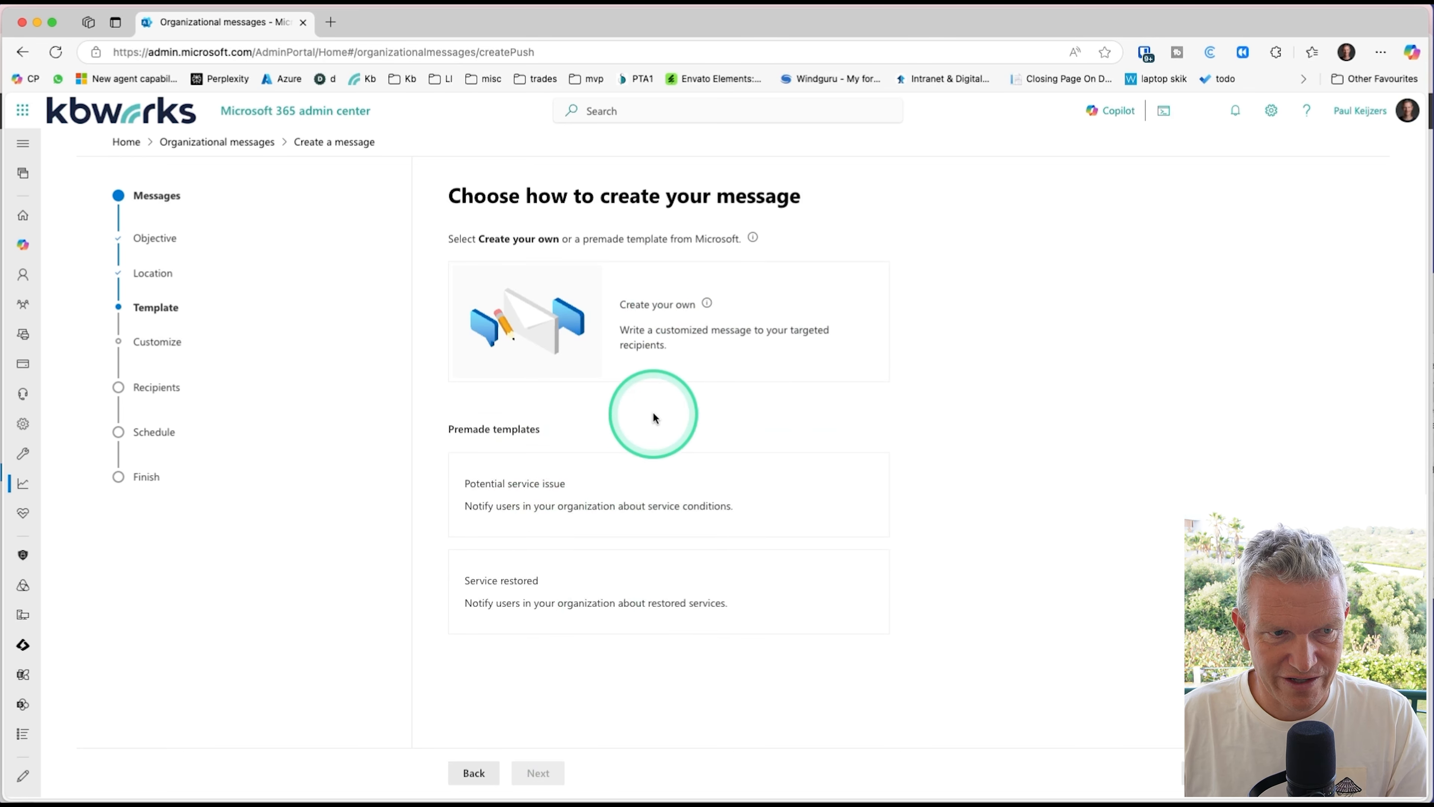
Step: Use the premade Potential service issue template with the predefined Active service issue content
{"action": "left_click", "coordinate": [627, 502]}
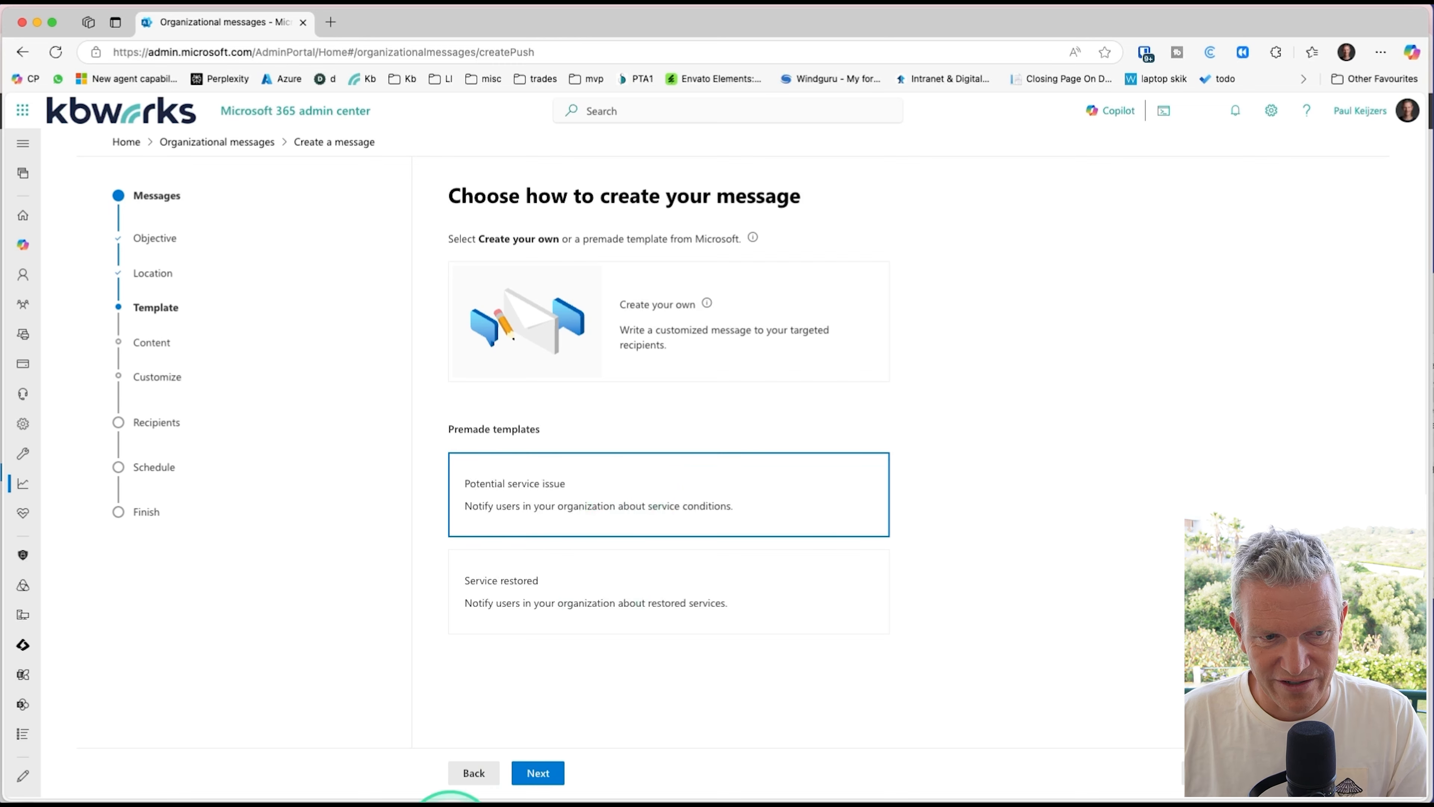
{"action": "left_click", "coordinate": [551, 772]}
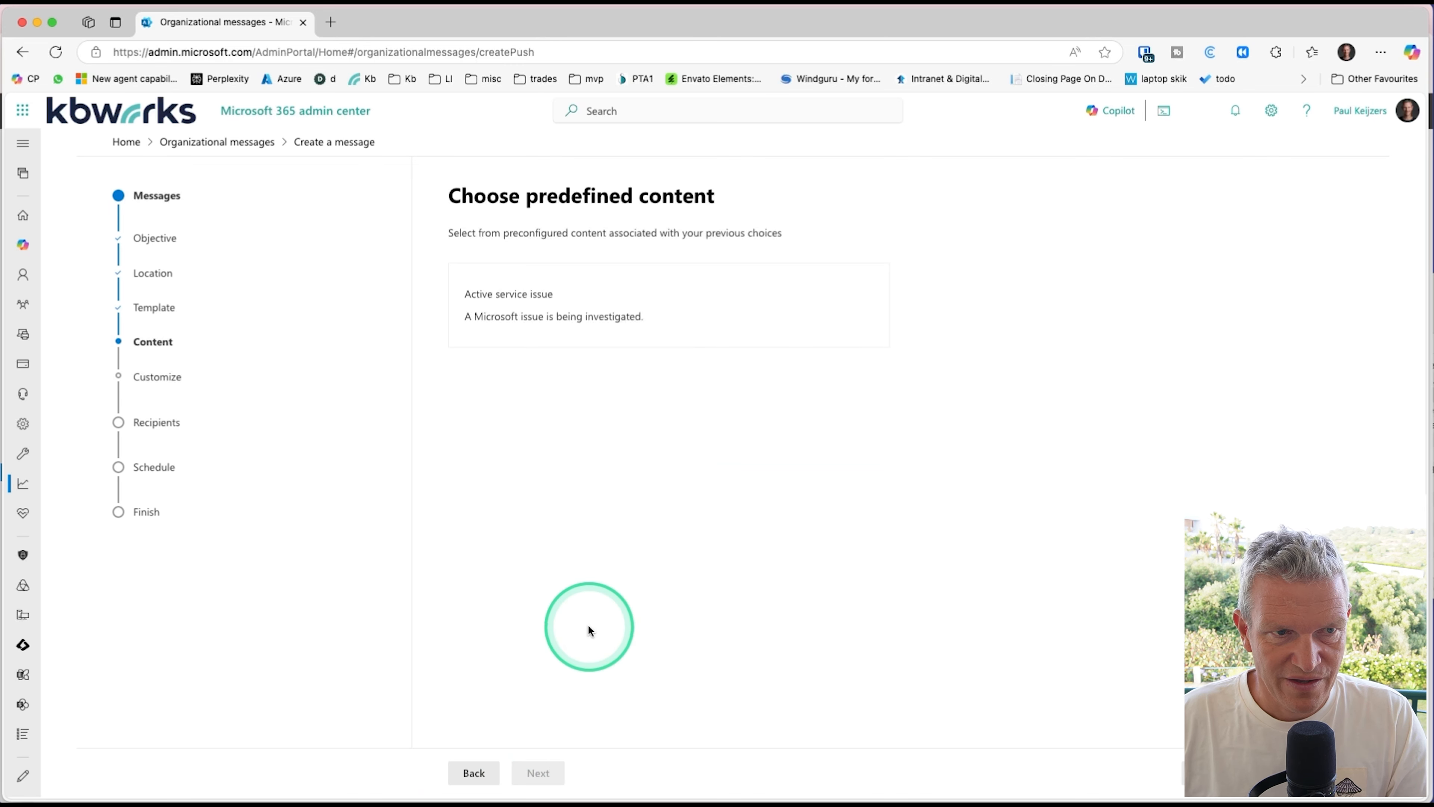
{"action": "left_click", "coordinate": [599, 309]}
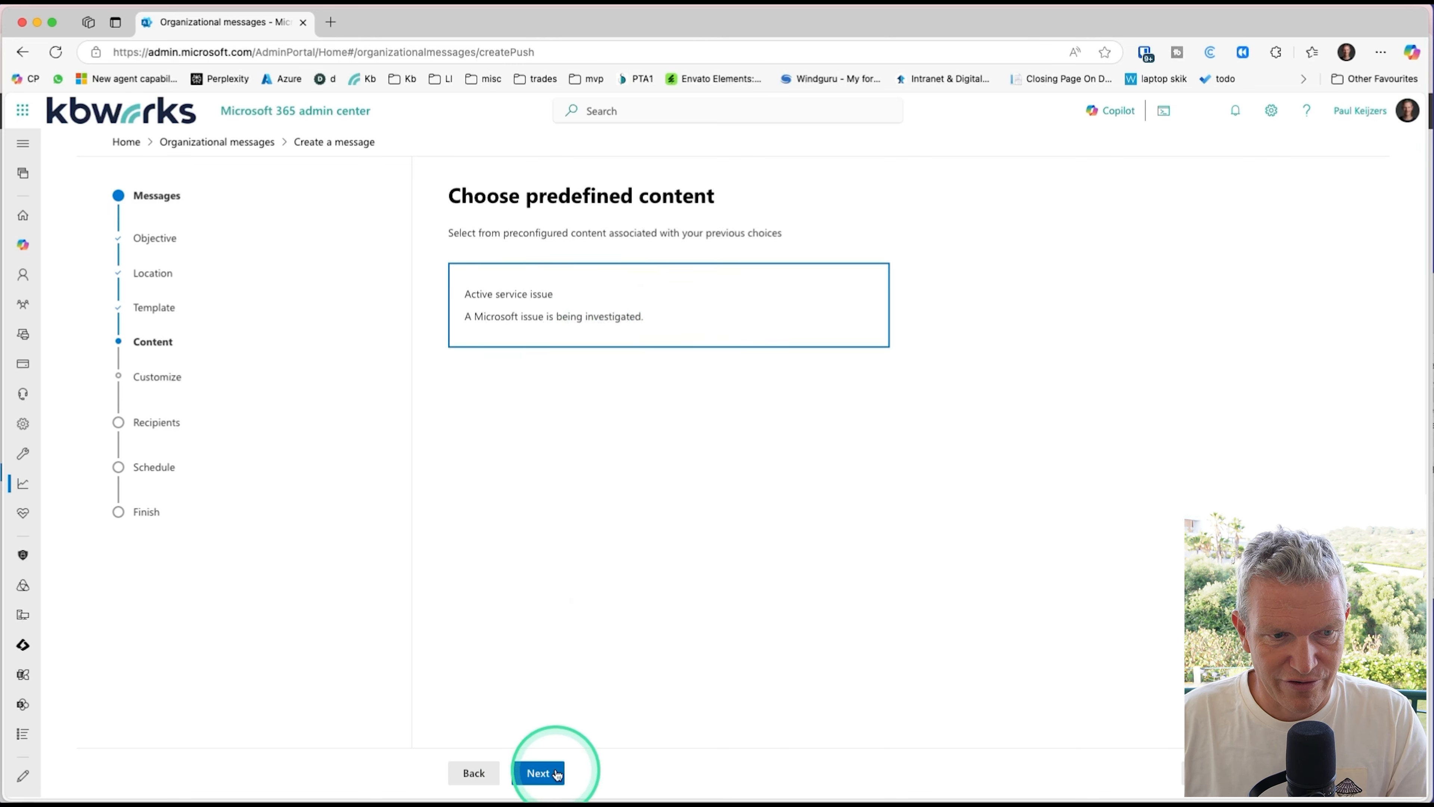
{"action": "left_click", "coordinate": [539, 772]}
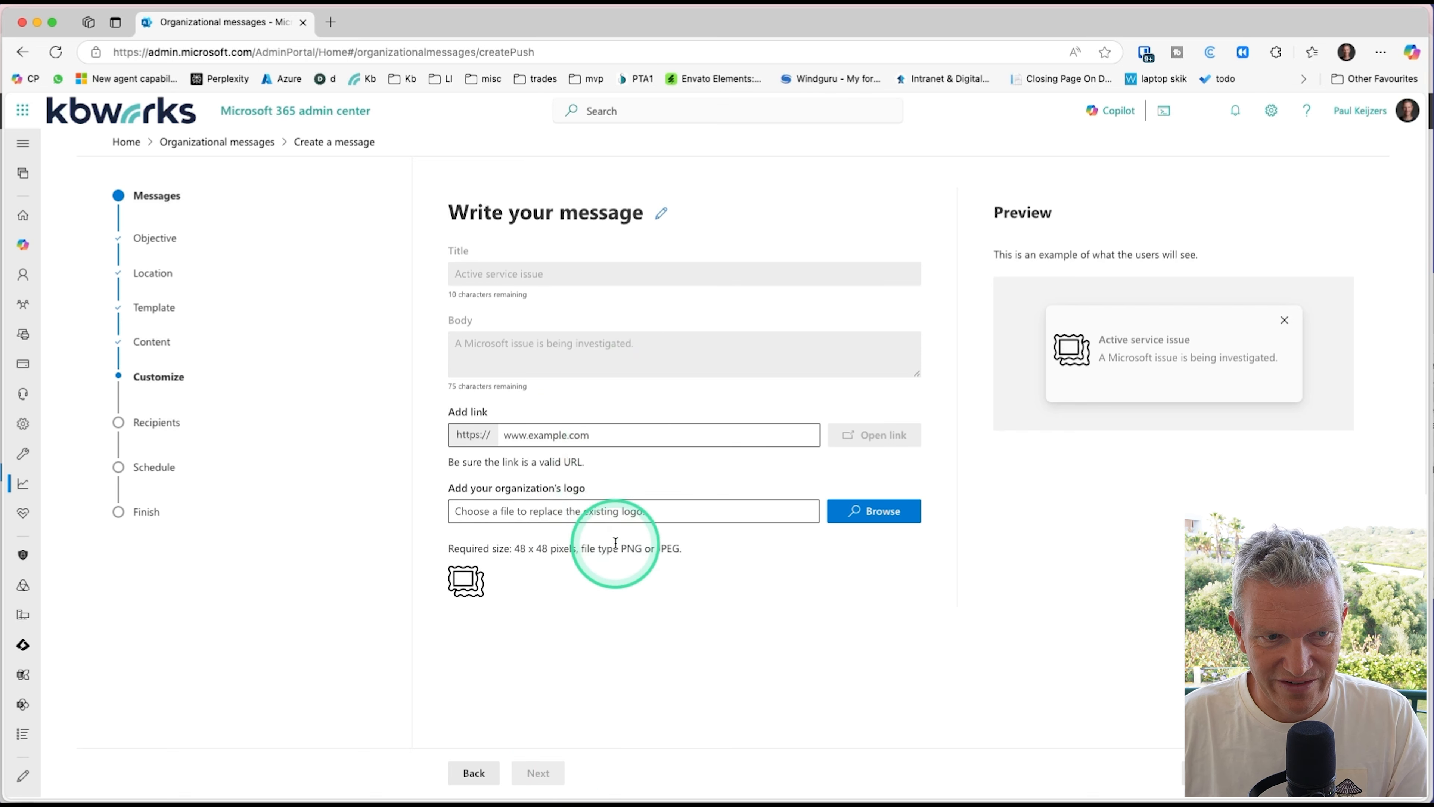
Step: Add the link kbworks.eu and the logo file 48X48.png to the urgent message, and continue to the recipients
{"action": "left_click", "coordinate": [685, 438]}
{"action": "type", "text": "kb"}
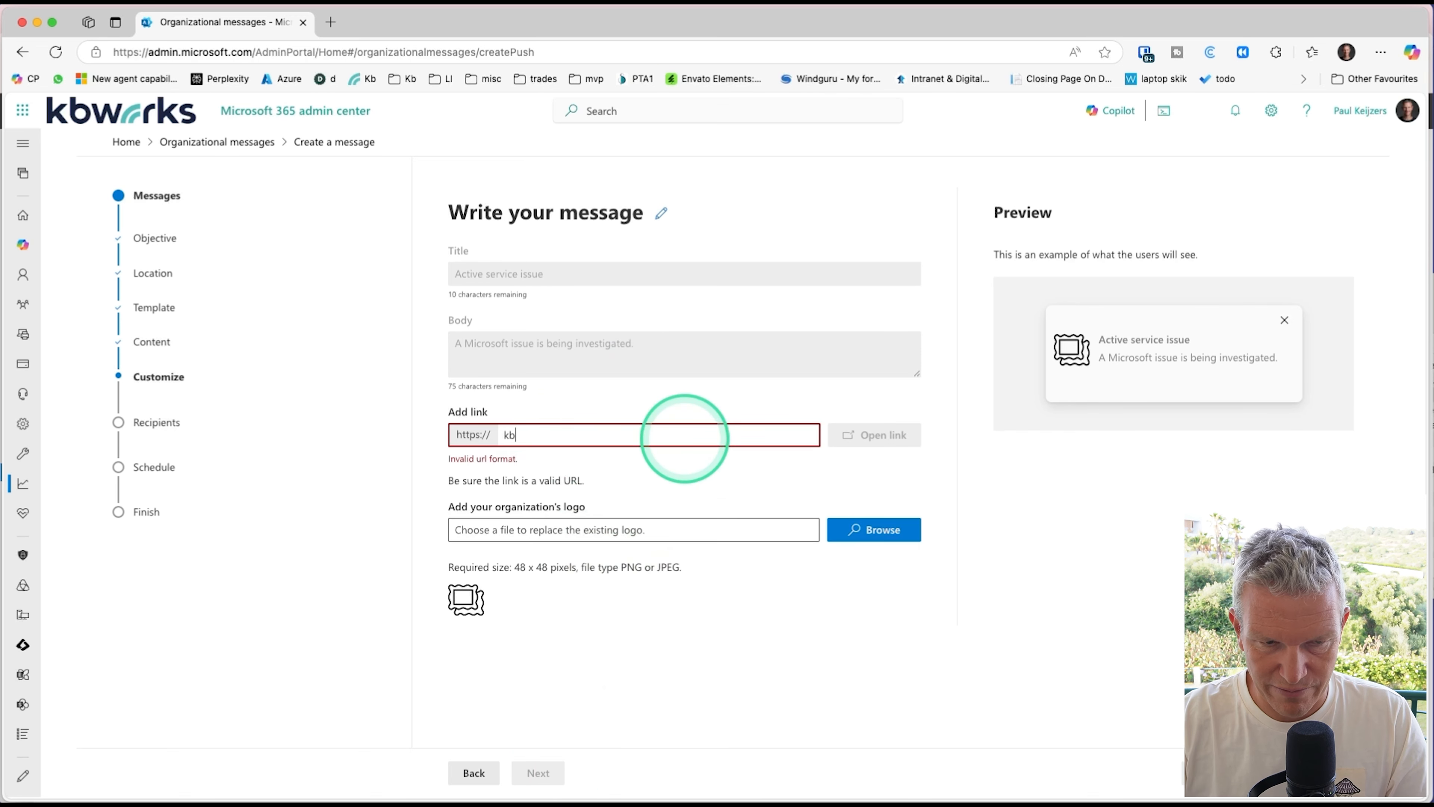
{"action": "type", "text": "works.eu"}
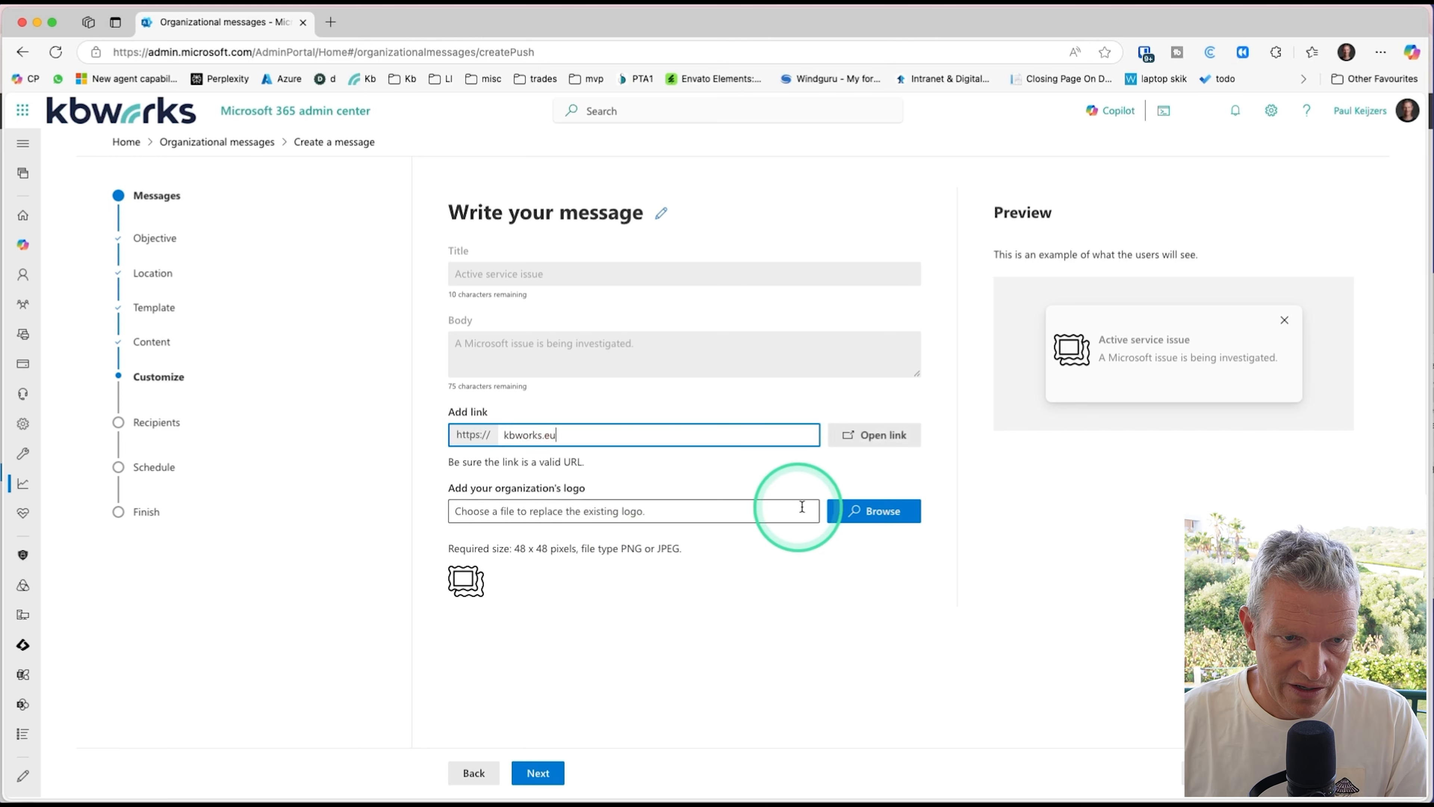
{"action": "left_click", "coordinate": [873, 511]}
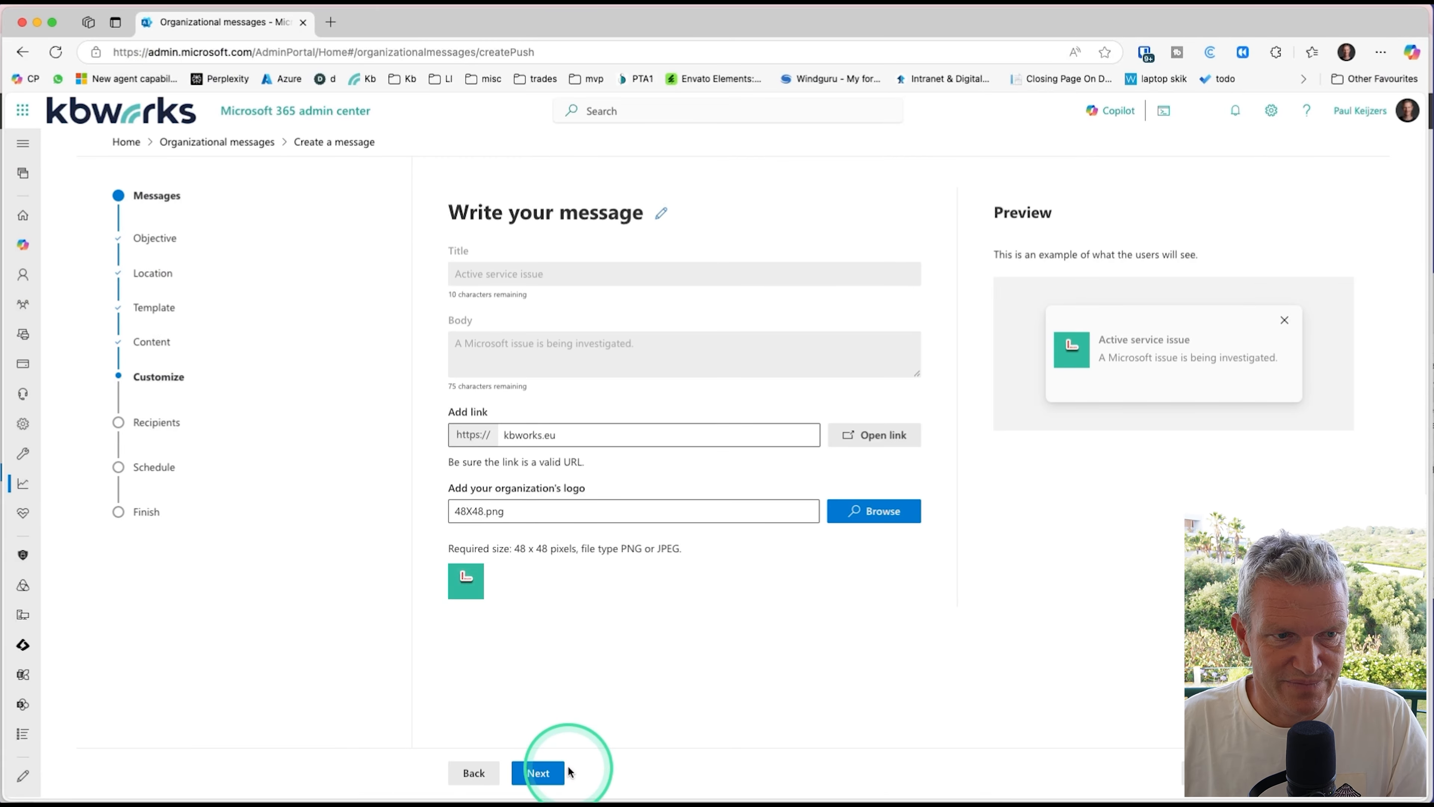
{"action": "left_click", "coordinate": [545, 774]}
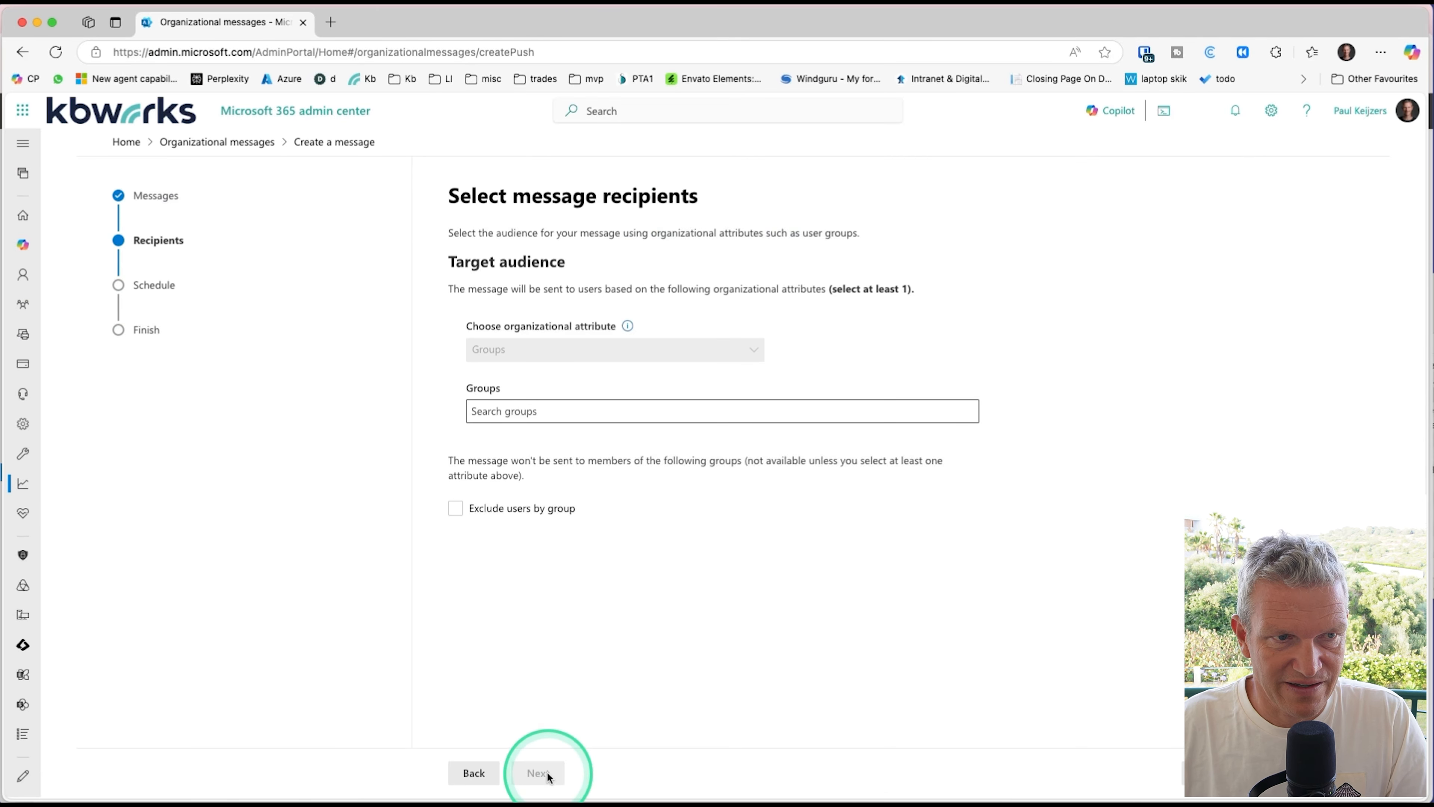
Step: Target the urgent message at the All Company group and name it "urgent message", continuing to the final review
{"action": "left_click", "coordinate": [616, 410]}
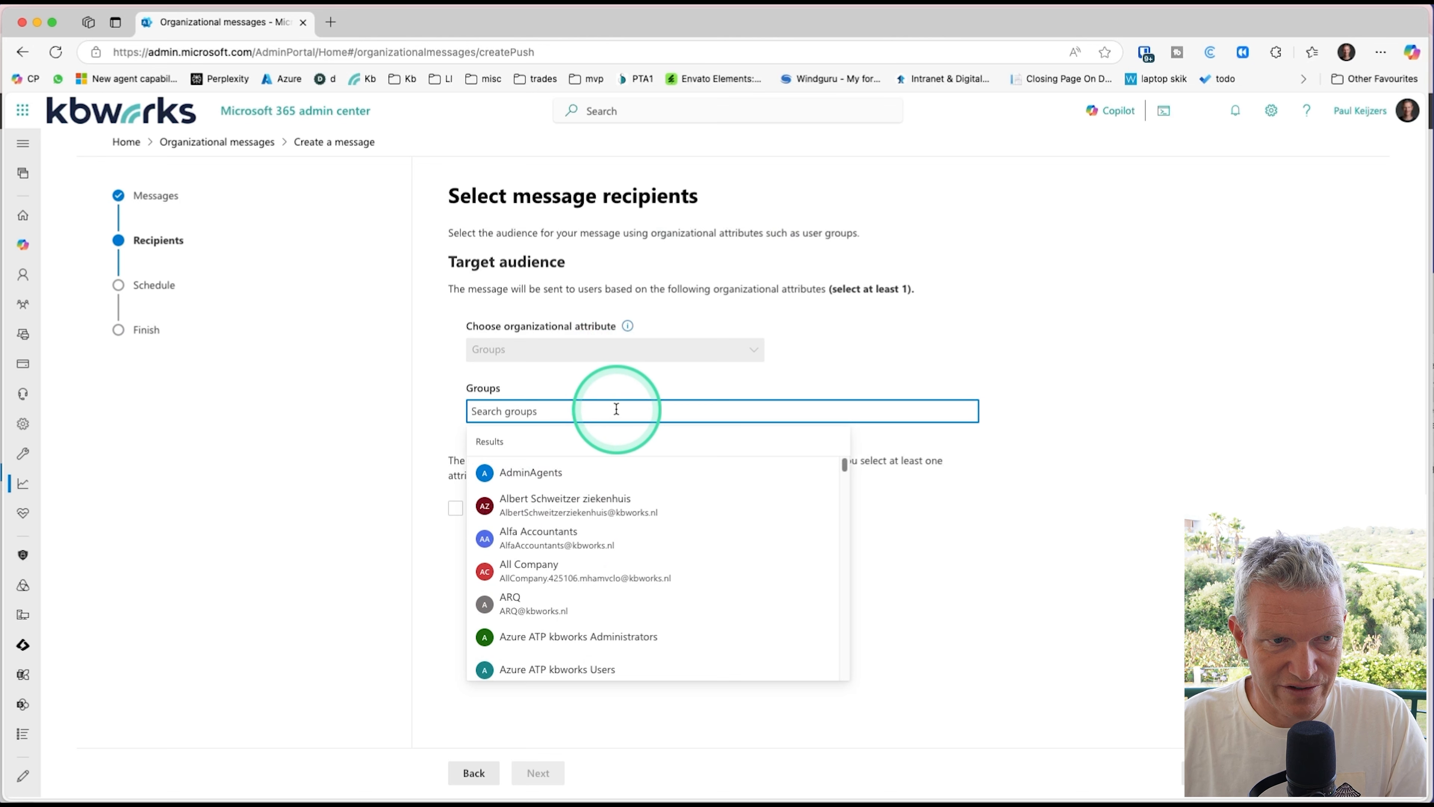
{"action": "left_click", "coordinate": [559, 582]}
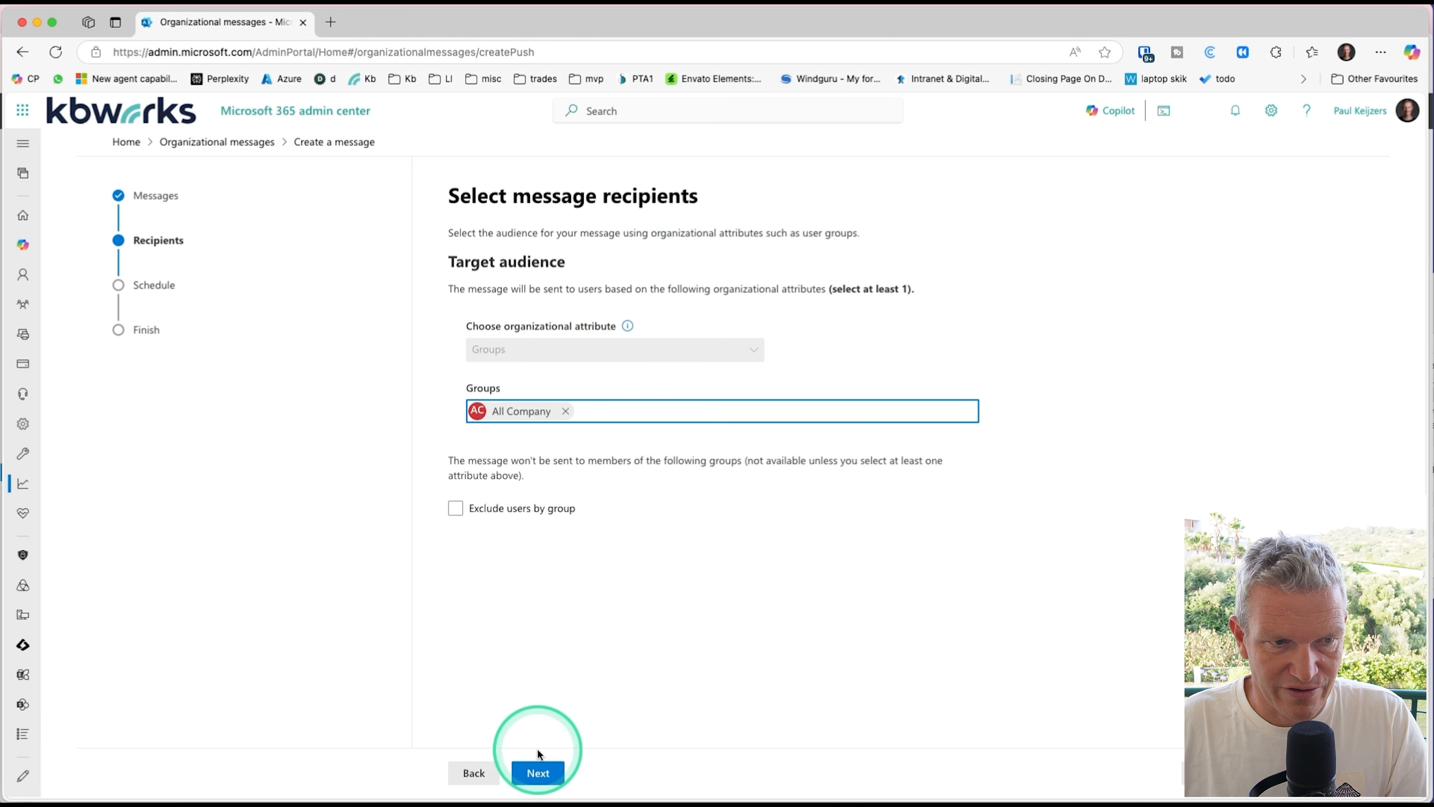
{"action": "left_click", "coordinate": [544, 771]}
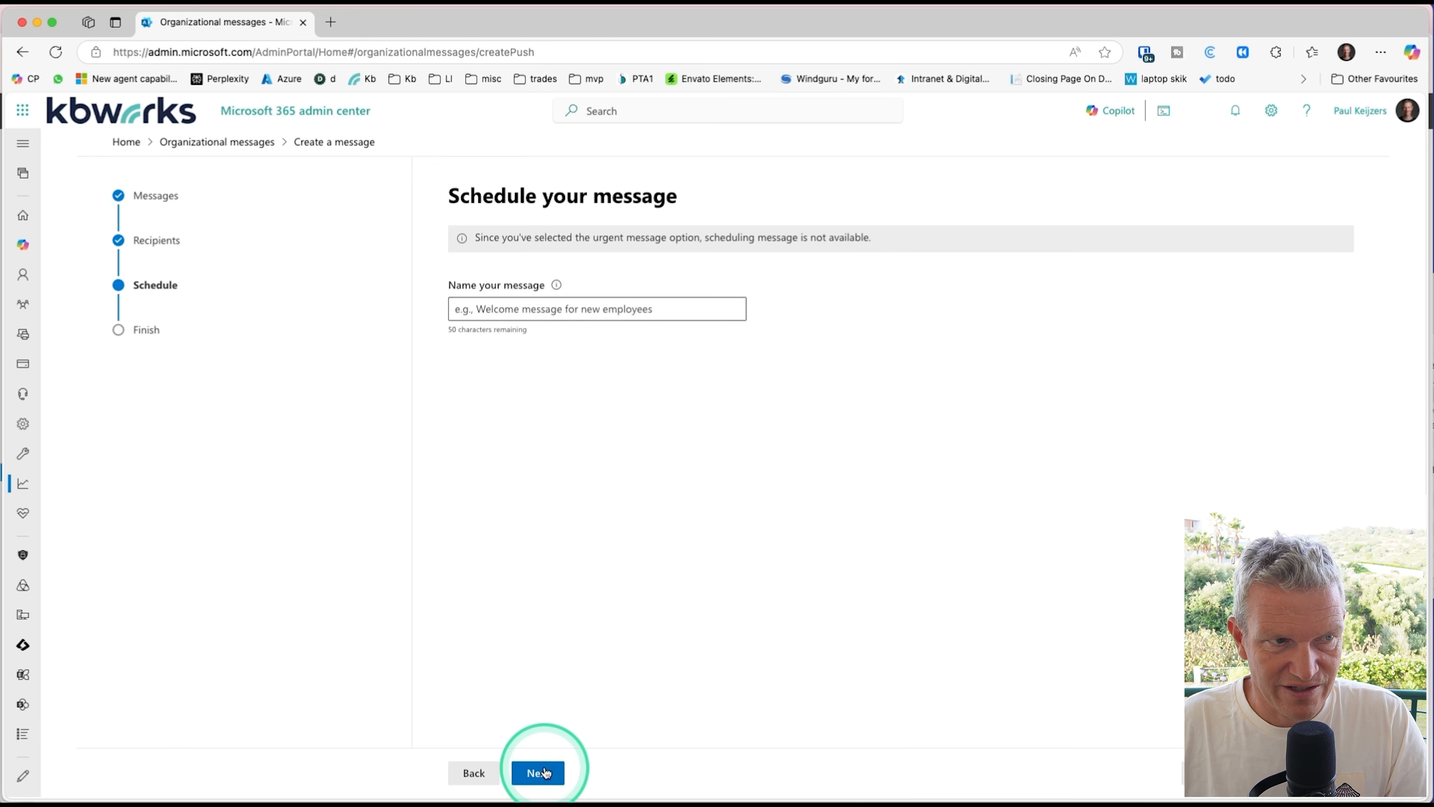
{"action": "left_click", "coordinate": [547, 311]}
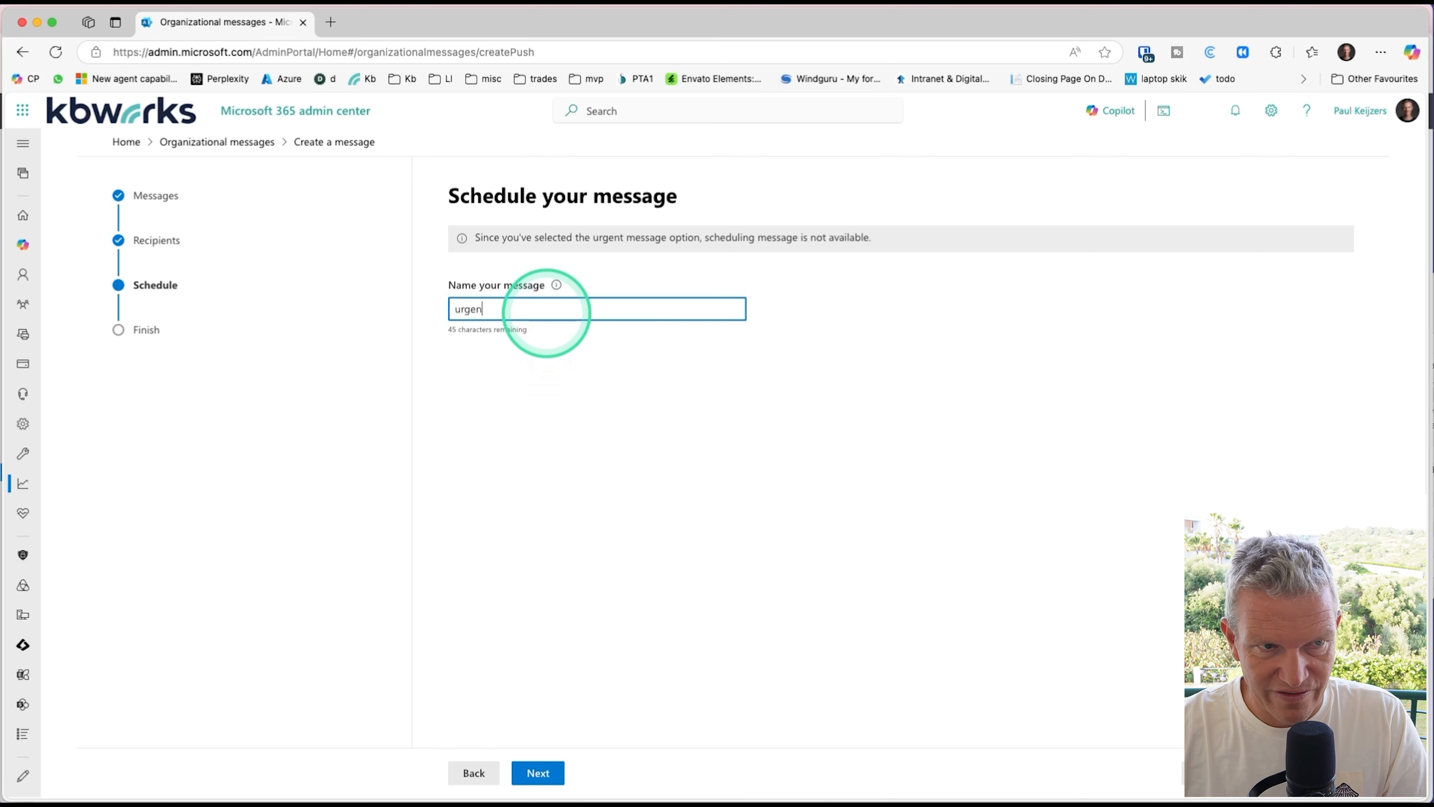
{"action": "type", "text": "urgent message"}
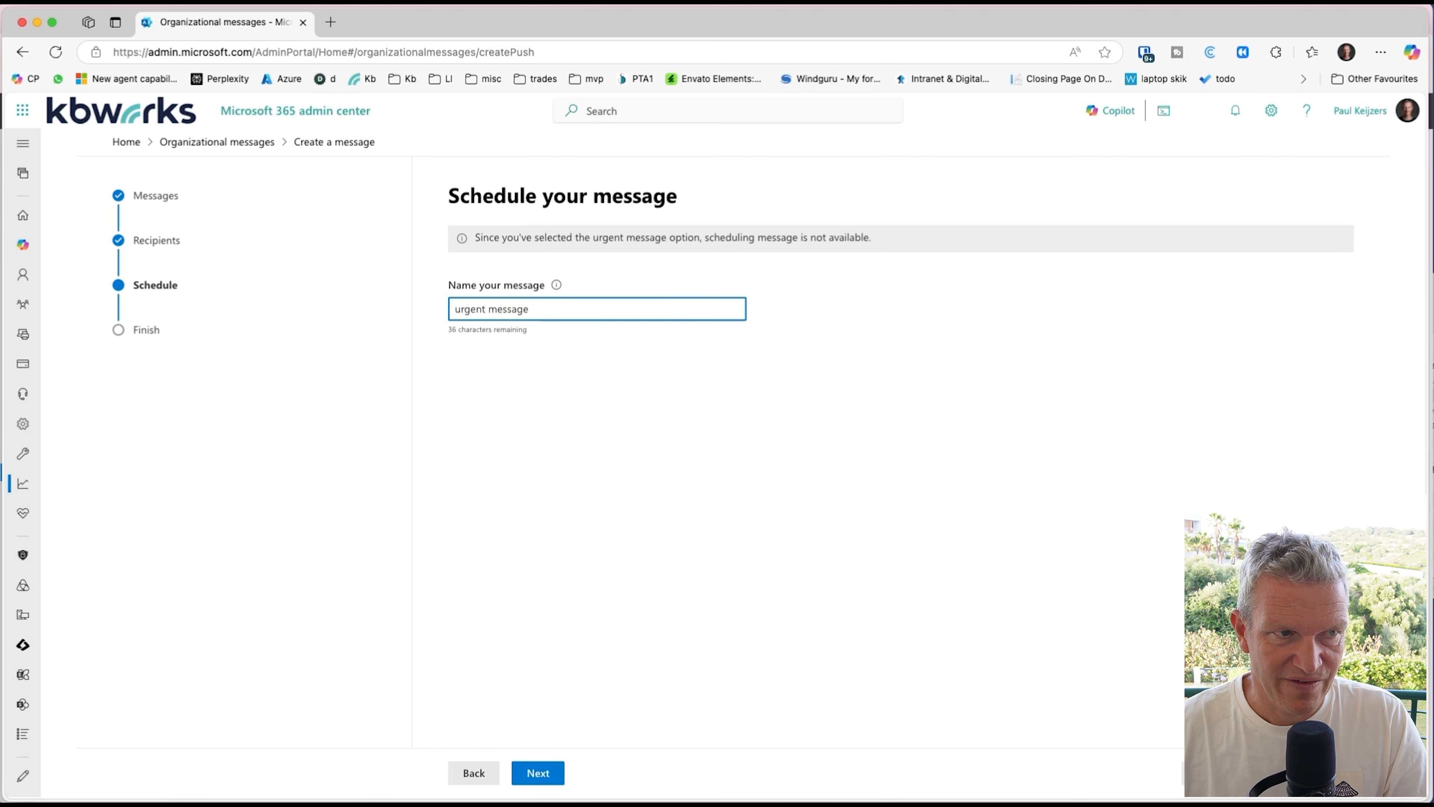
{"action": "left_click", "coordinate": [549, 774]}
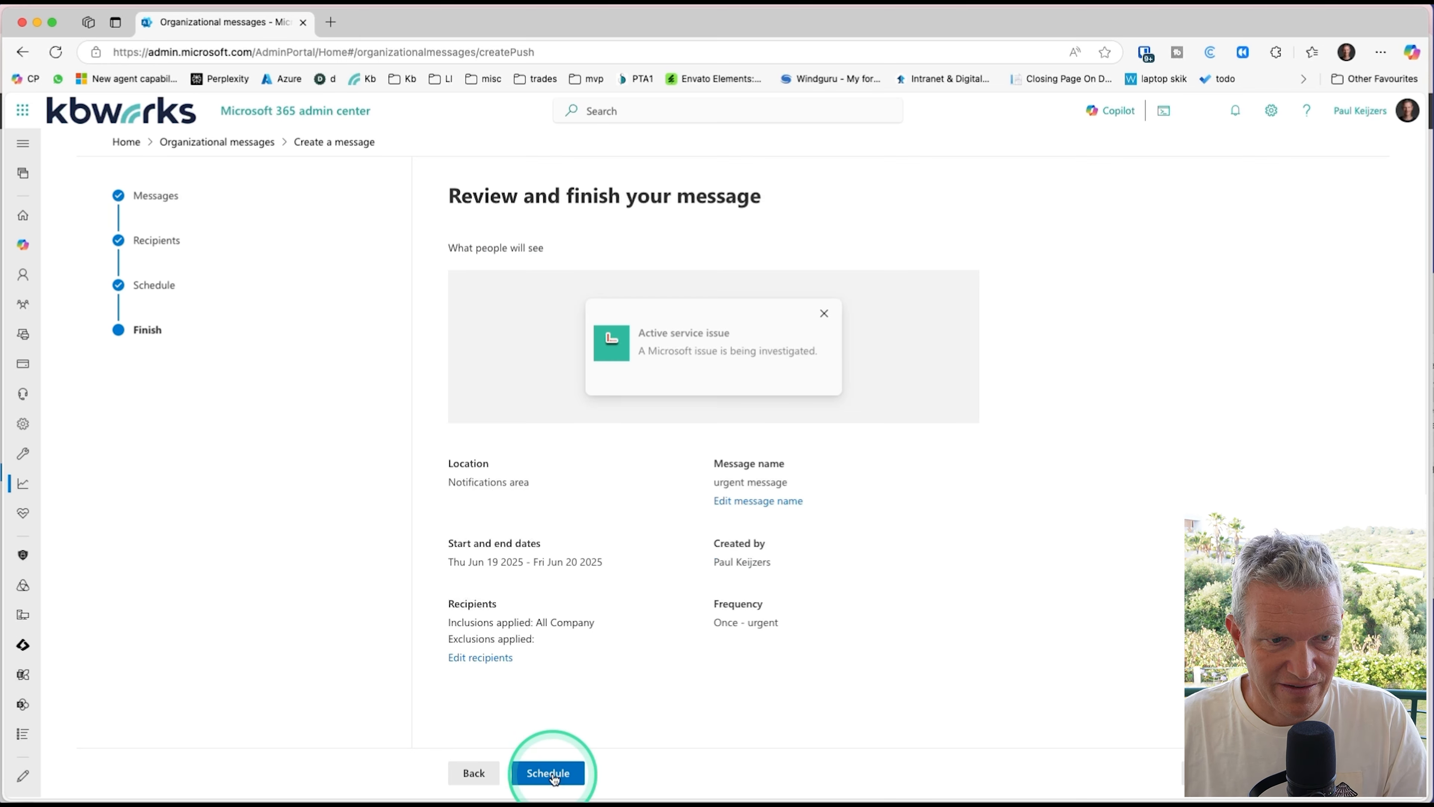
Step: Schedule the urgent message with the privacy and security confirmation, and finish back to the messages overview
{"action": "left_click", "coordinate": [552, 774]}
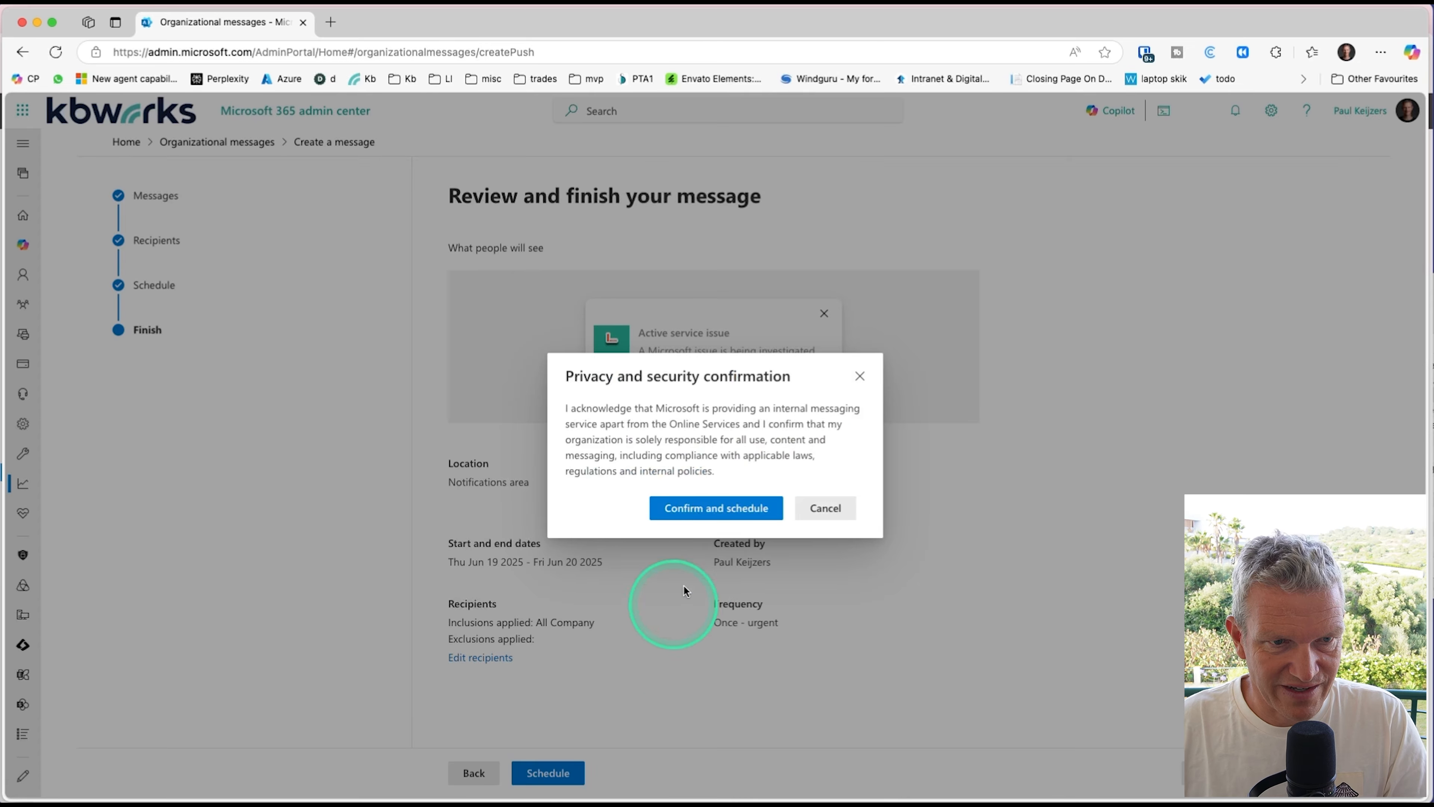
{"action": "left_click", "coordinate": [719, 509]}
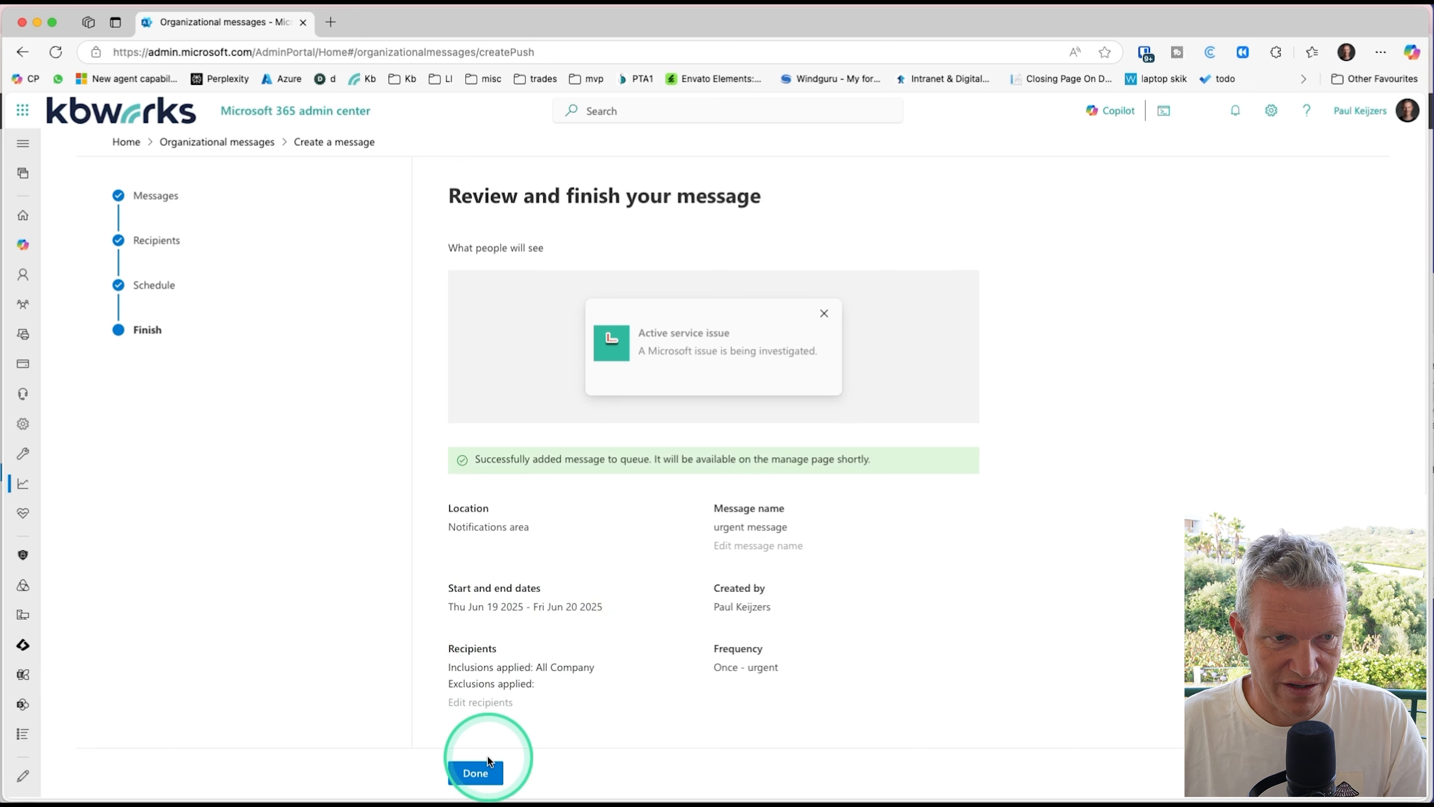
{"action": "left_click", "coordinate": [476, 773]}
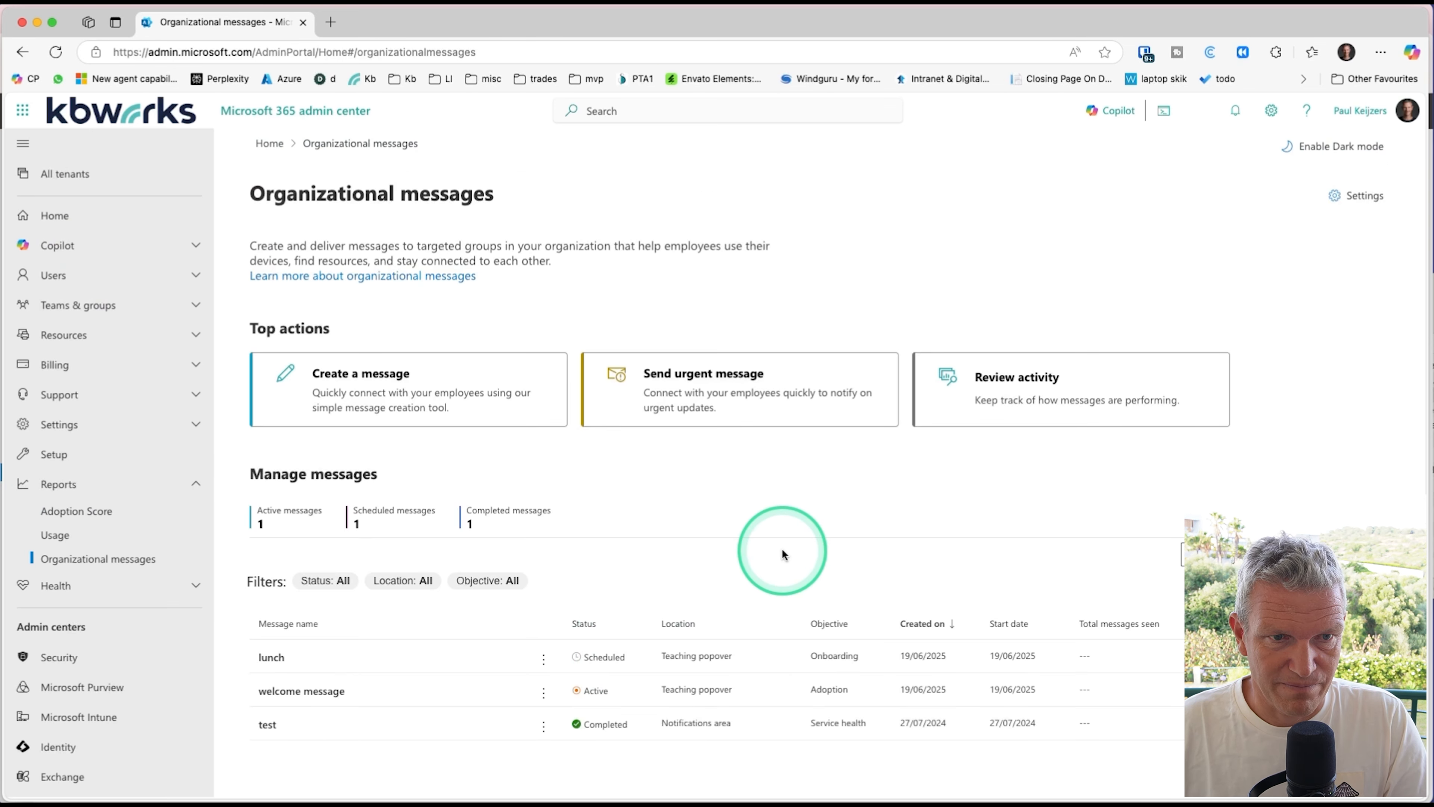
Step: Examine the review activity page for the sent messages' performance, and return to the organizational messages overview
{"action": "left_click", "coordinate": [1061, 396]}
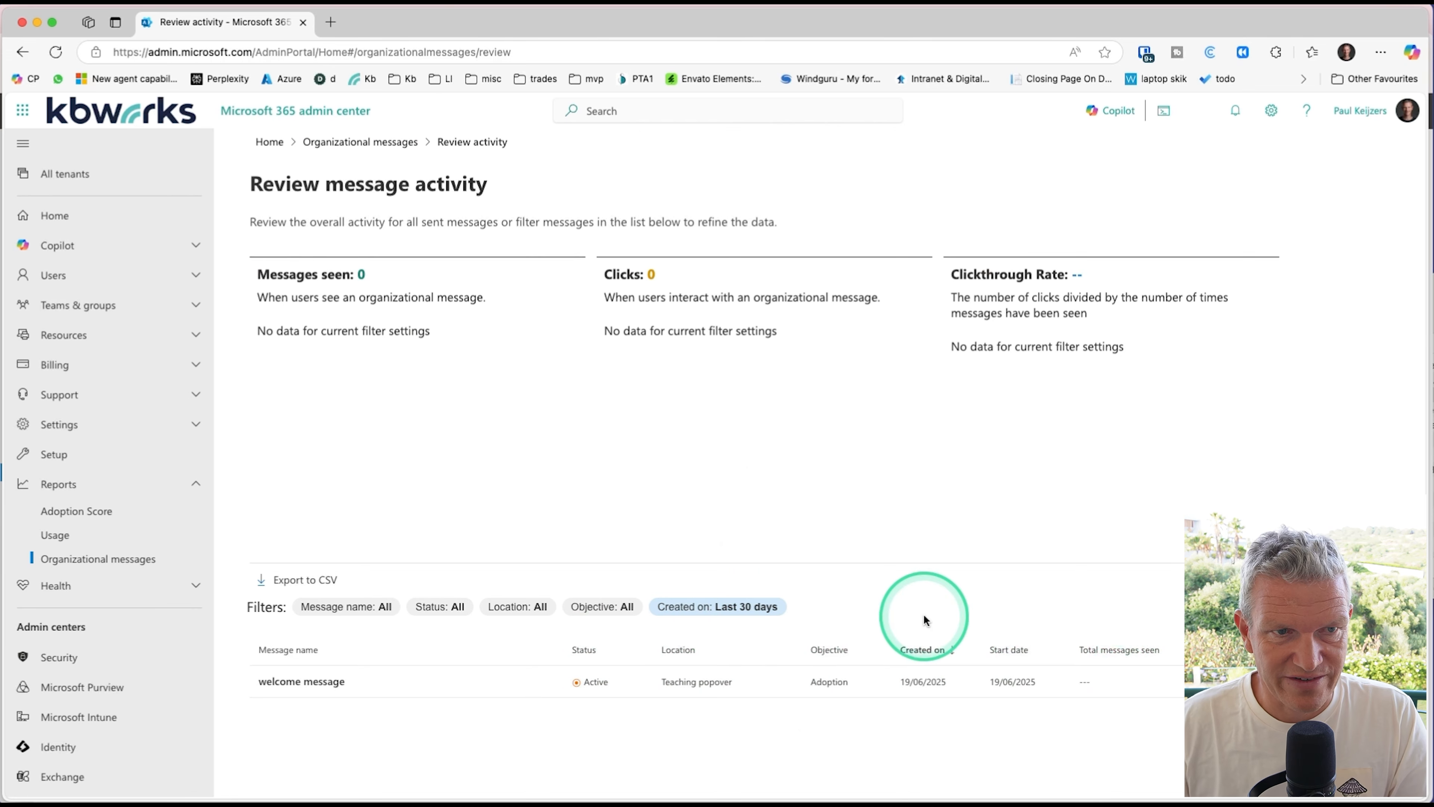
{"action": "key", "text": "super+Left"}
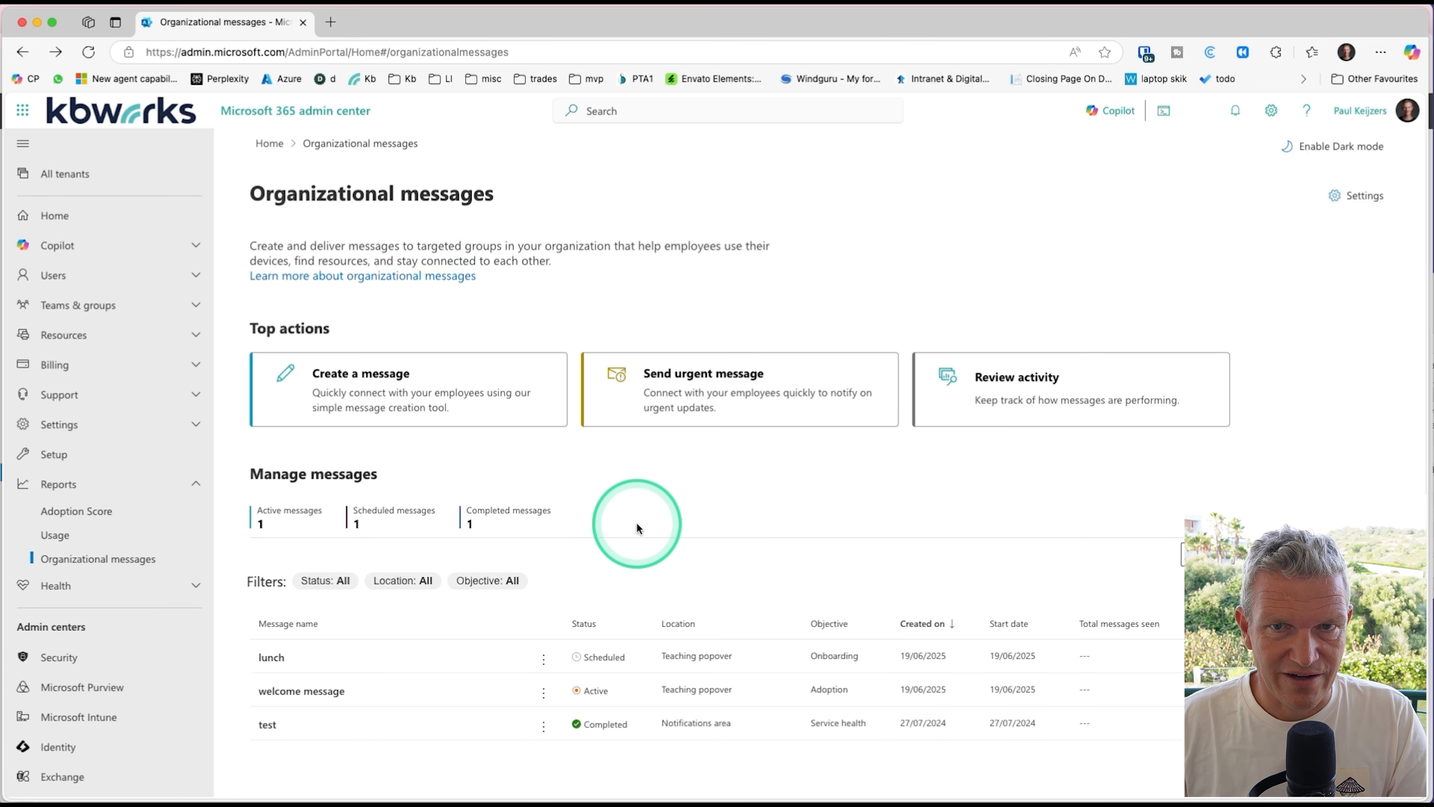